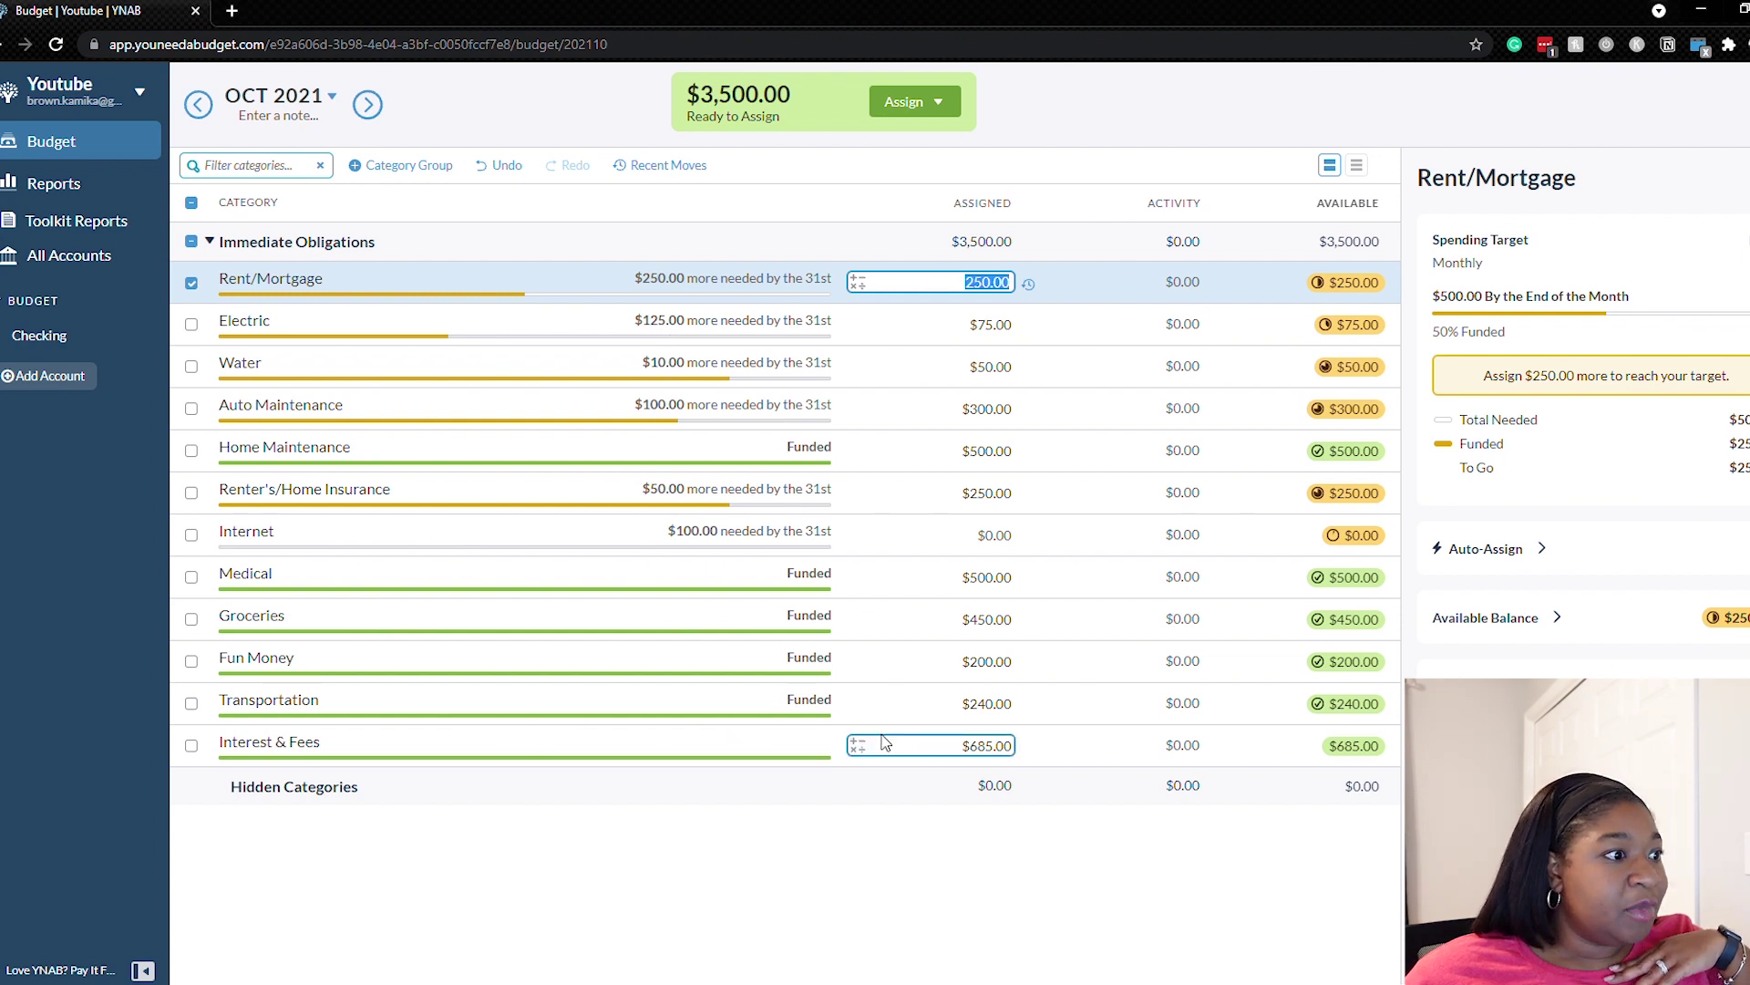
Start a target for the Interest & Fees category with an amount of 300, kept as Needed For Spending
key(Escape)
click(772, 744)
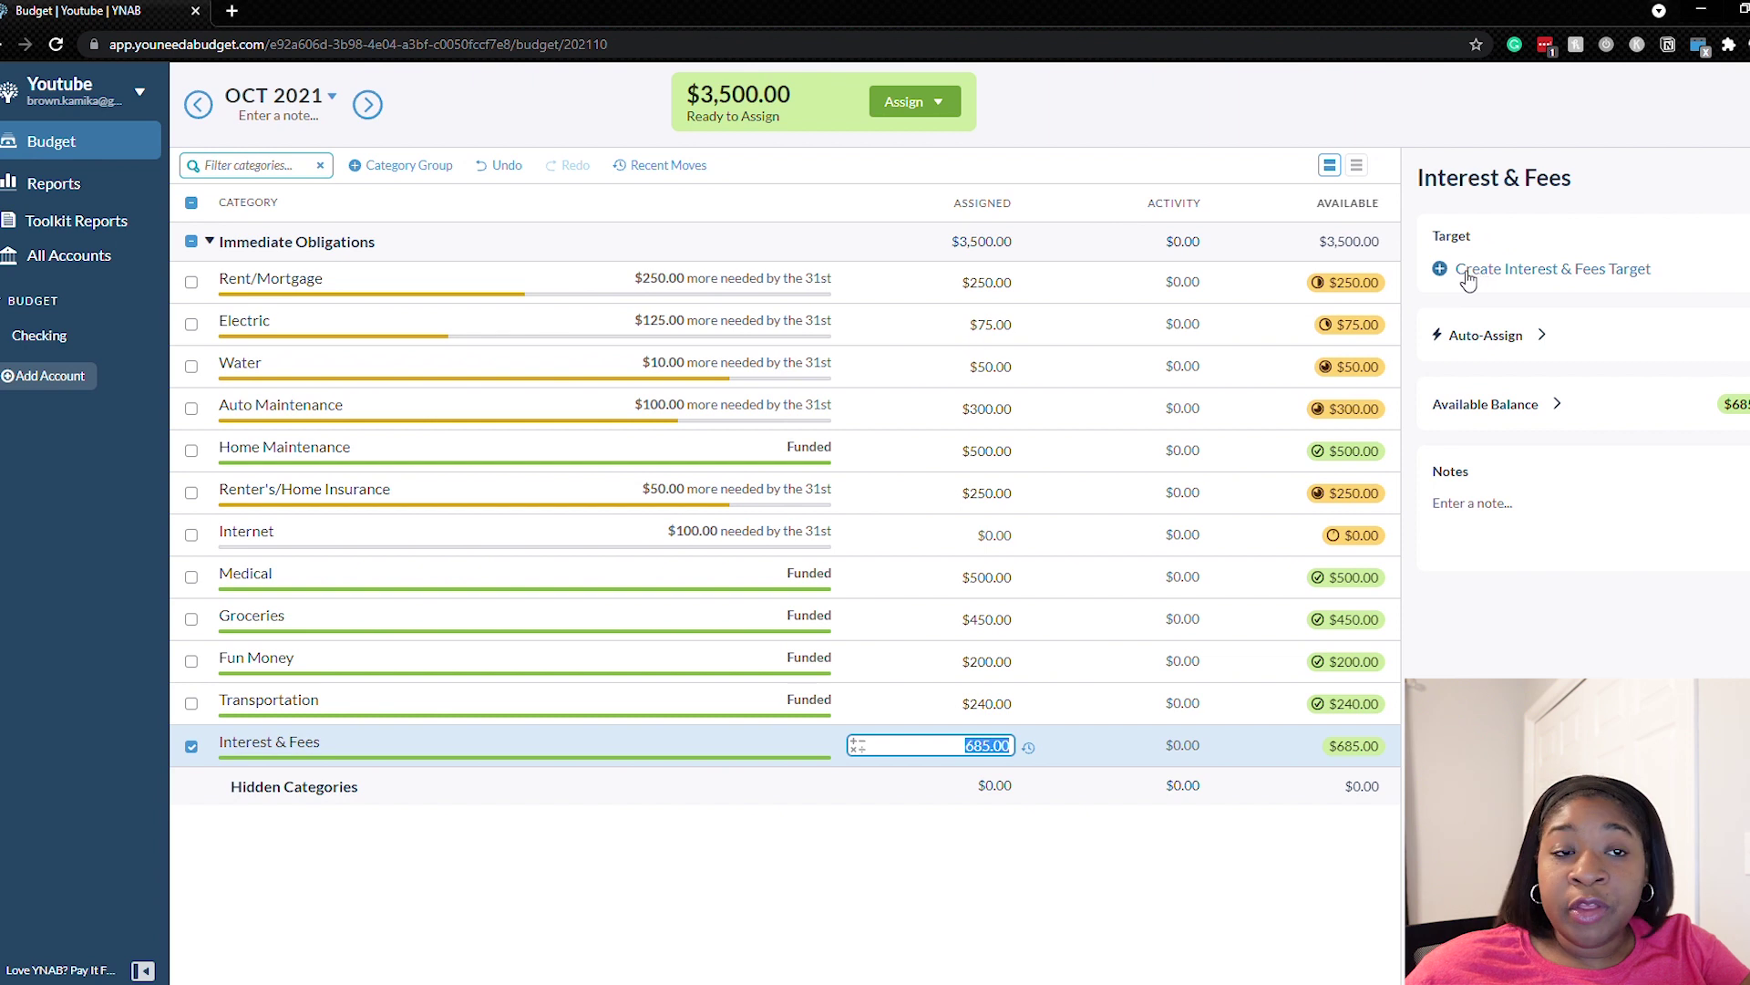
click(1525, 277)
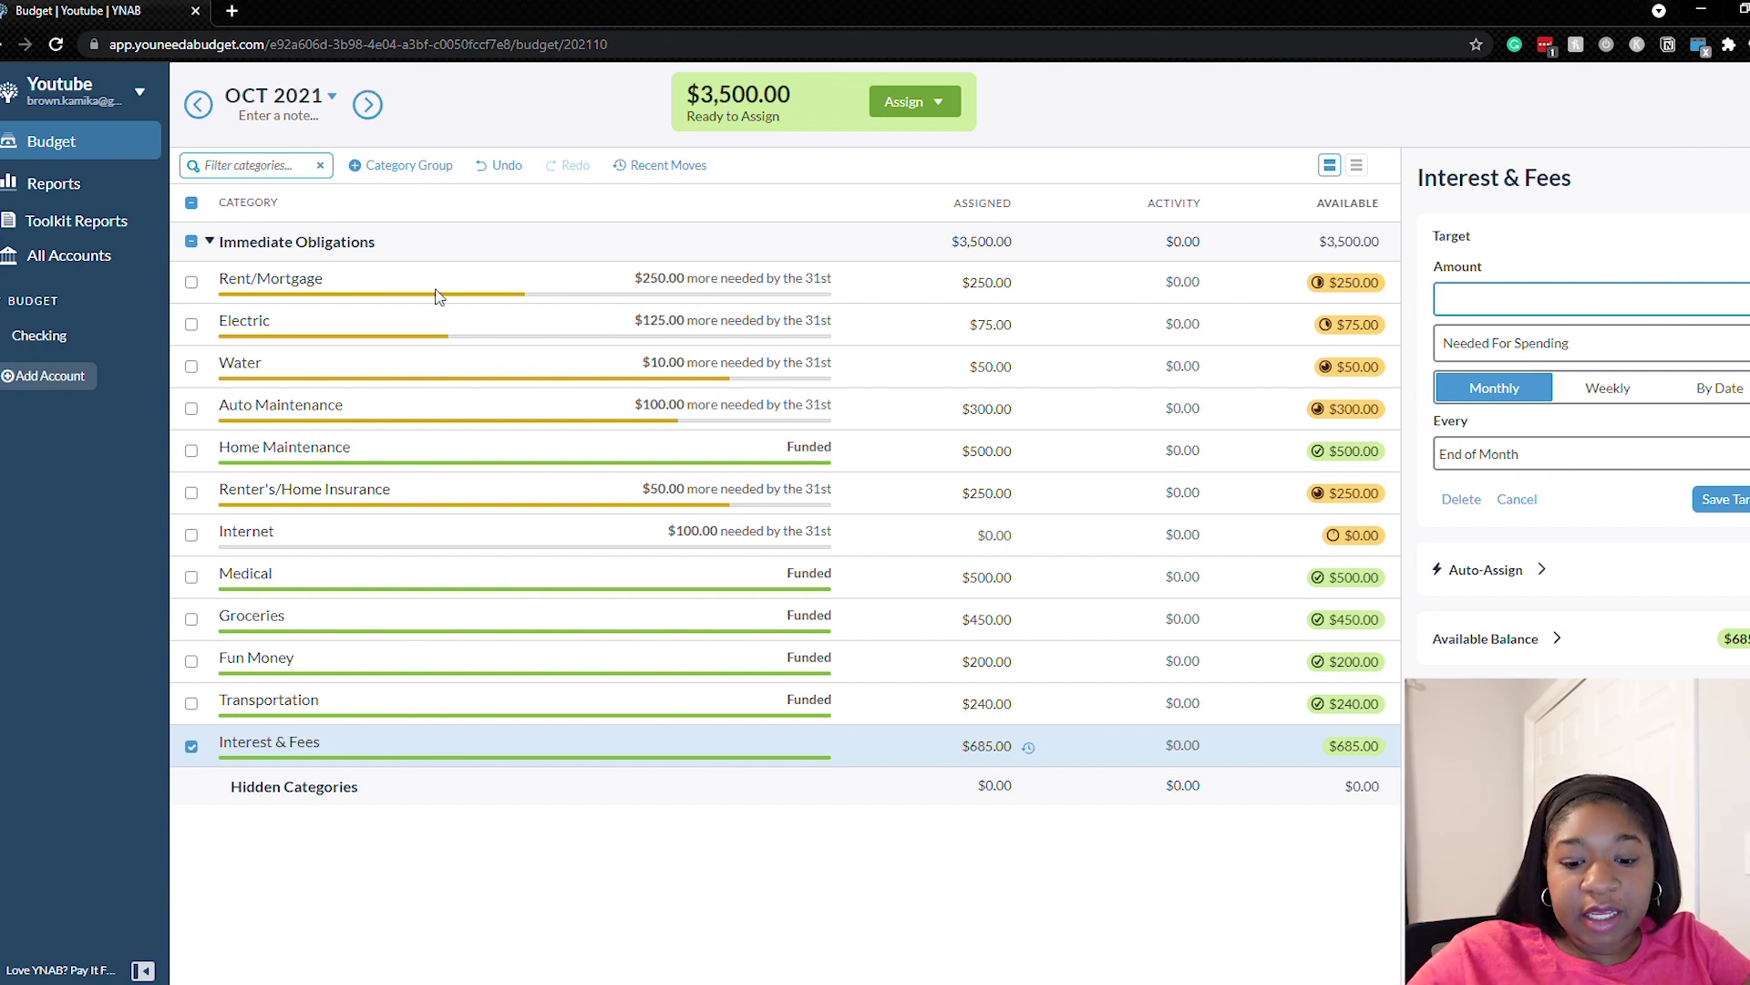
text(300)
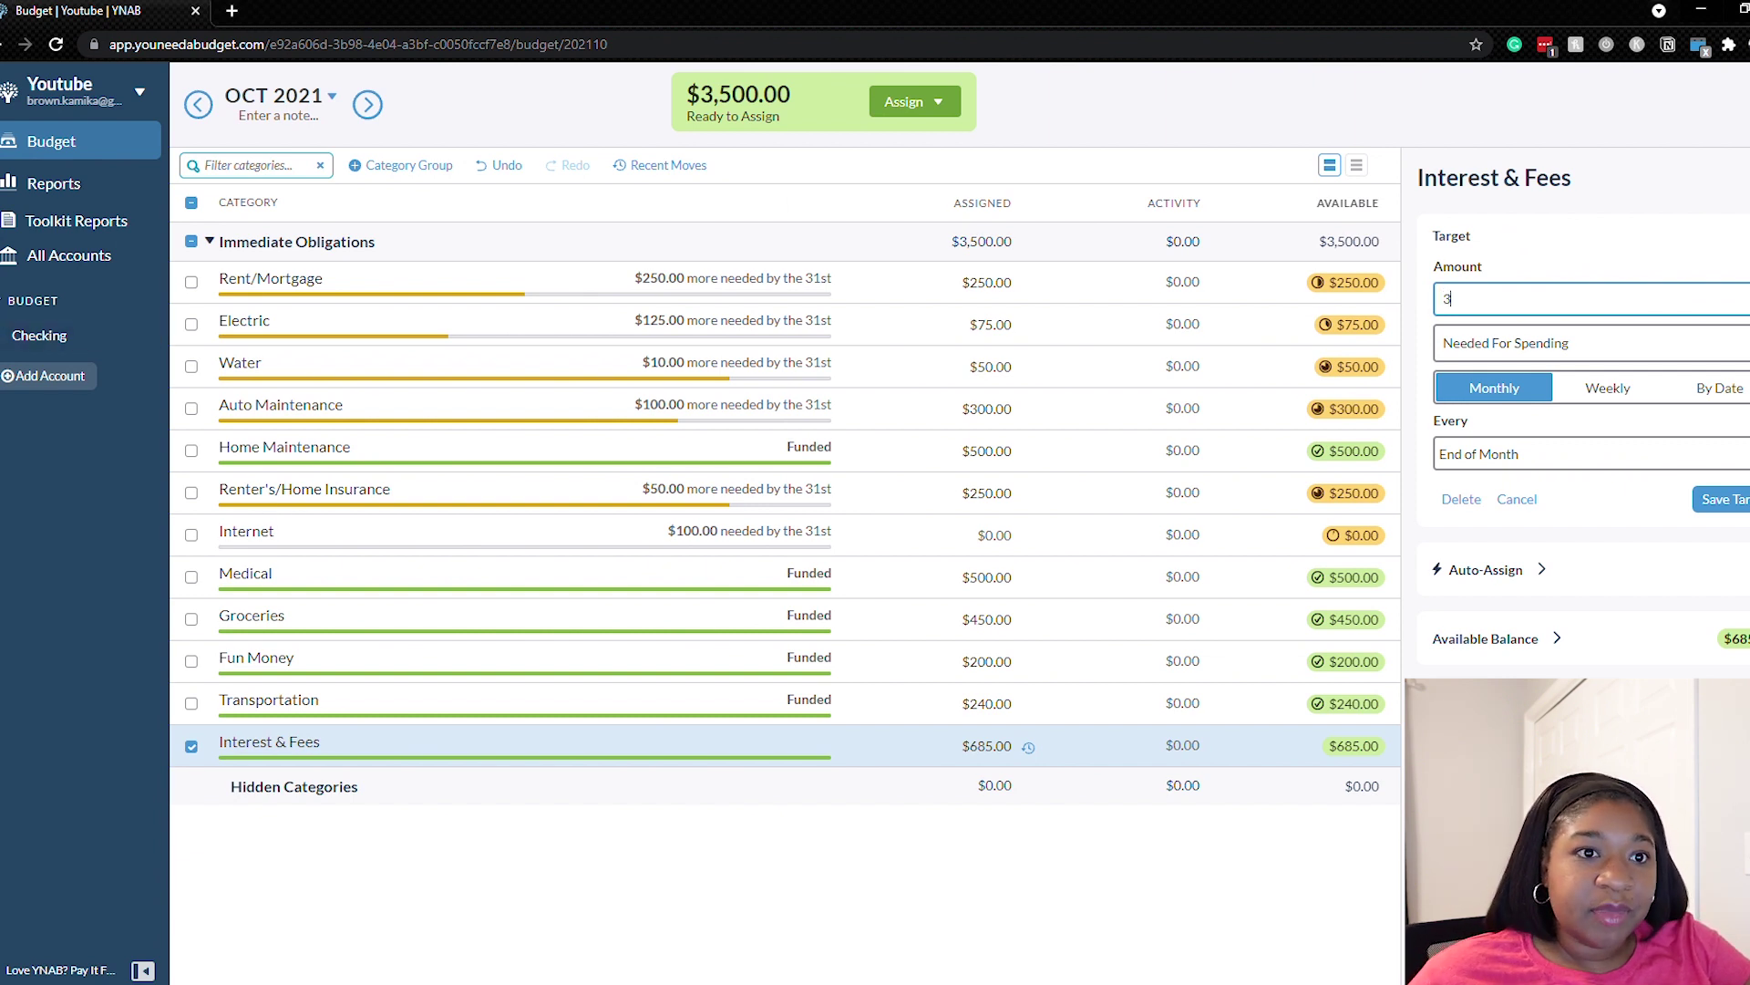
click(1601, 348)
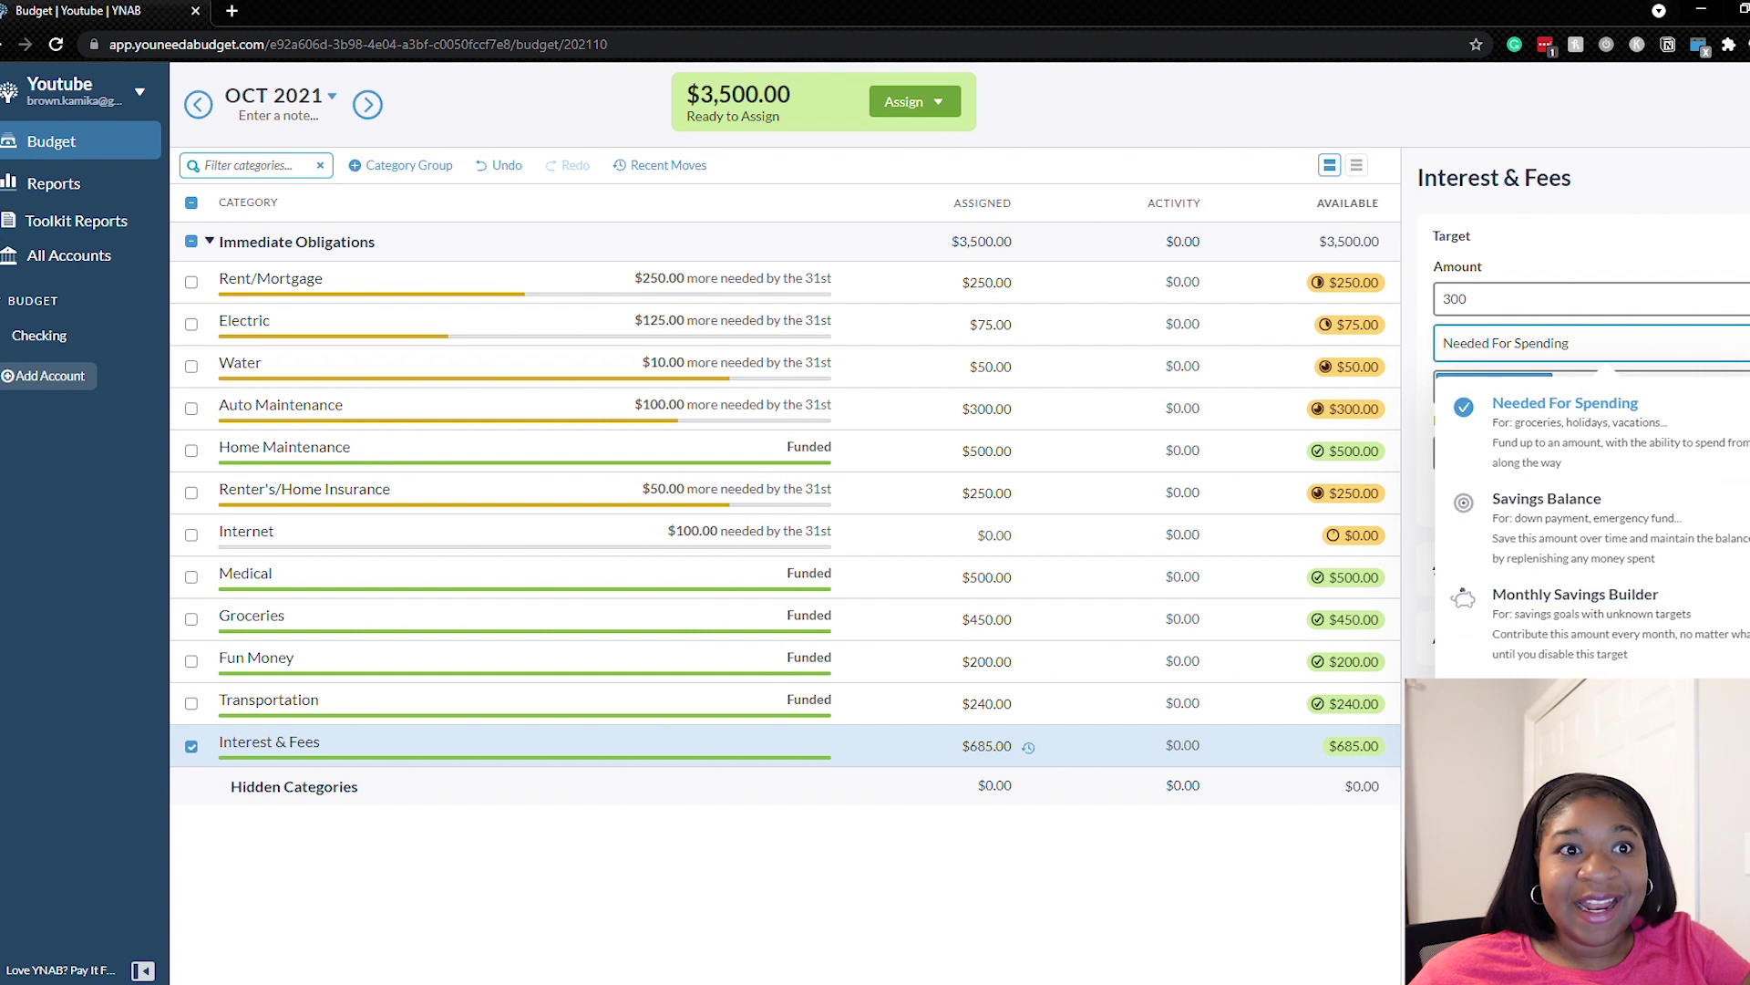
click(1564, 258)
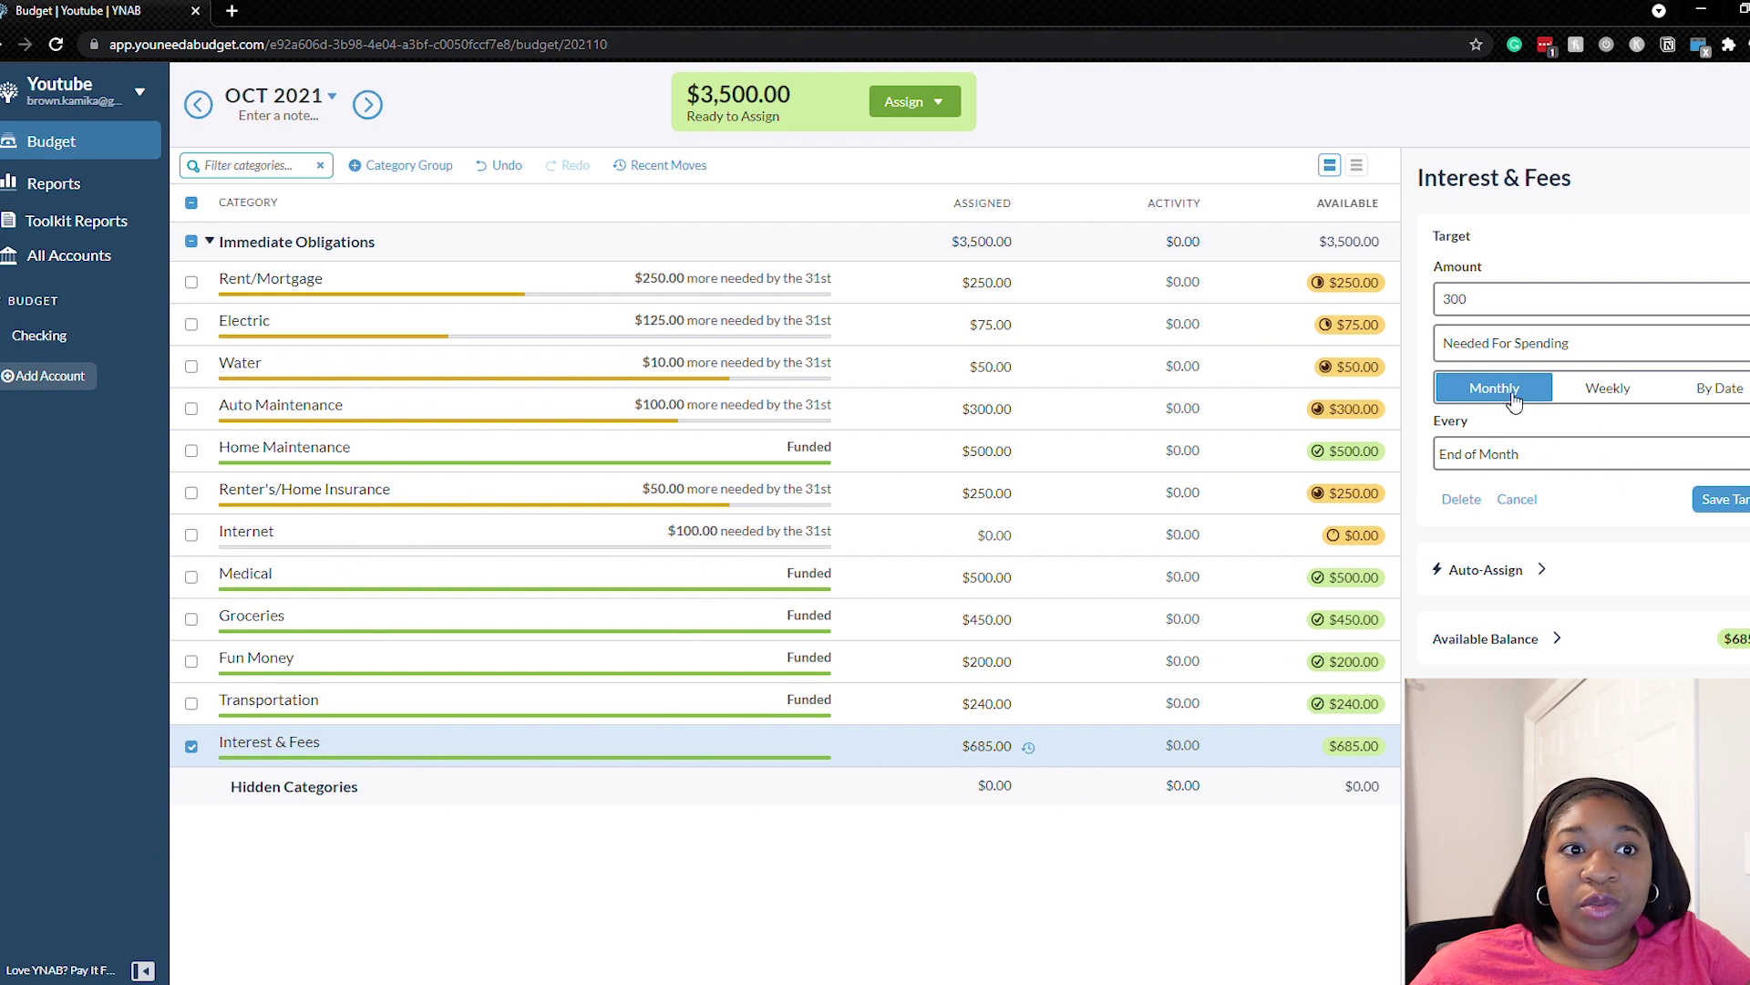
Try the weekly and by-date schedules for the Interest & Fees target
click(1608, 390)
click(1717, 388)
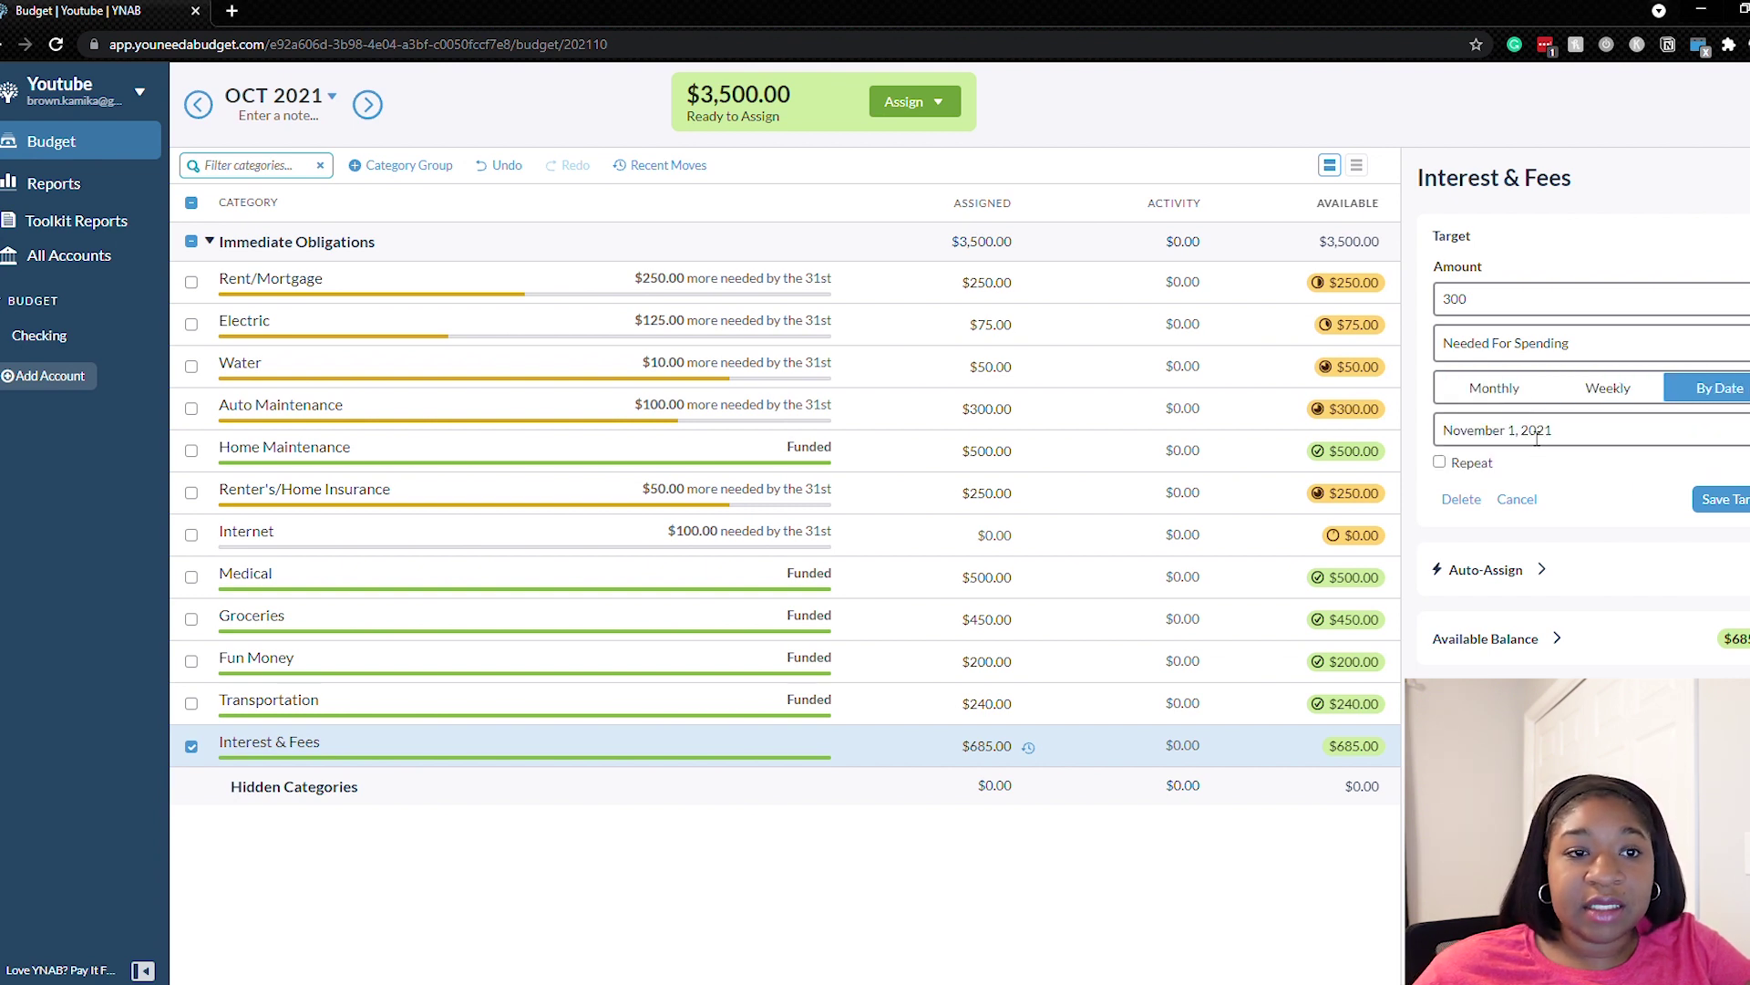
click(1537, 432)
click(1494, 465)
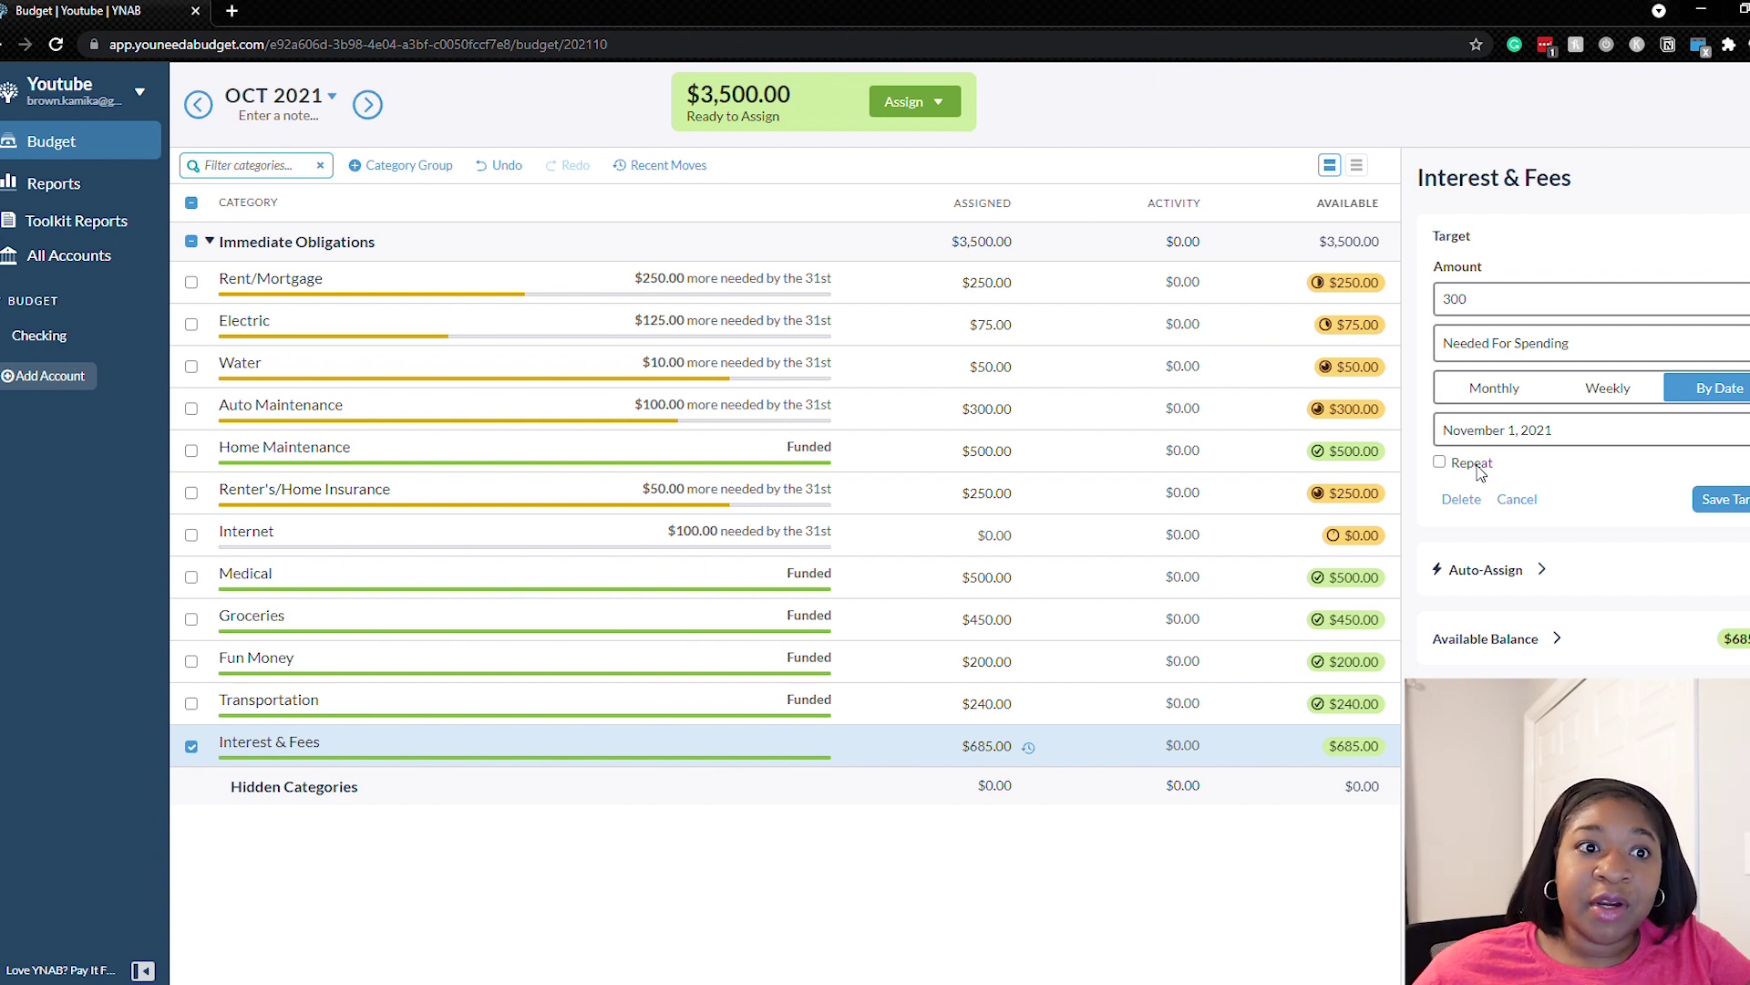
Schedule the Interest & Fees target monthly by the 21st and save it
click(1493, 401)
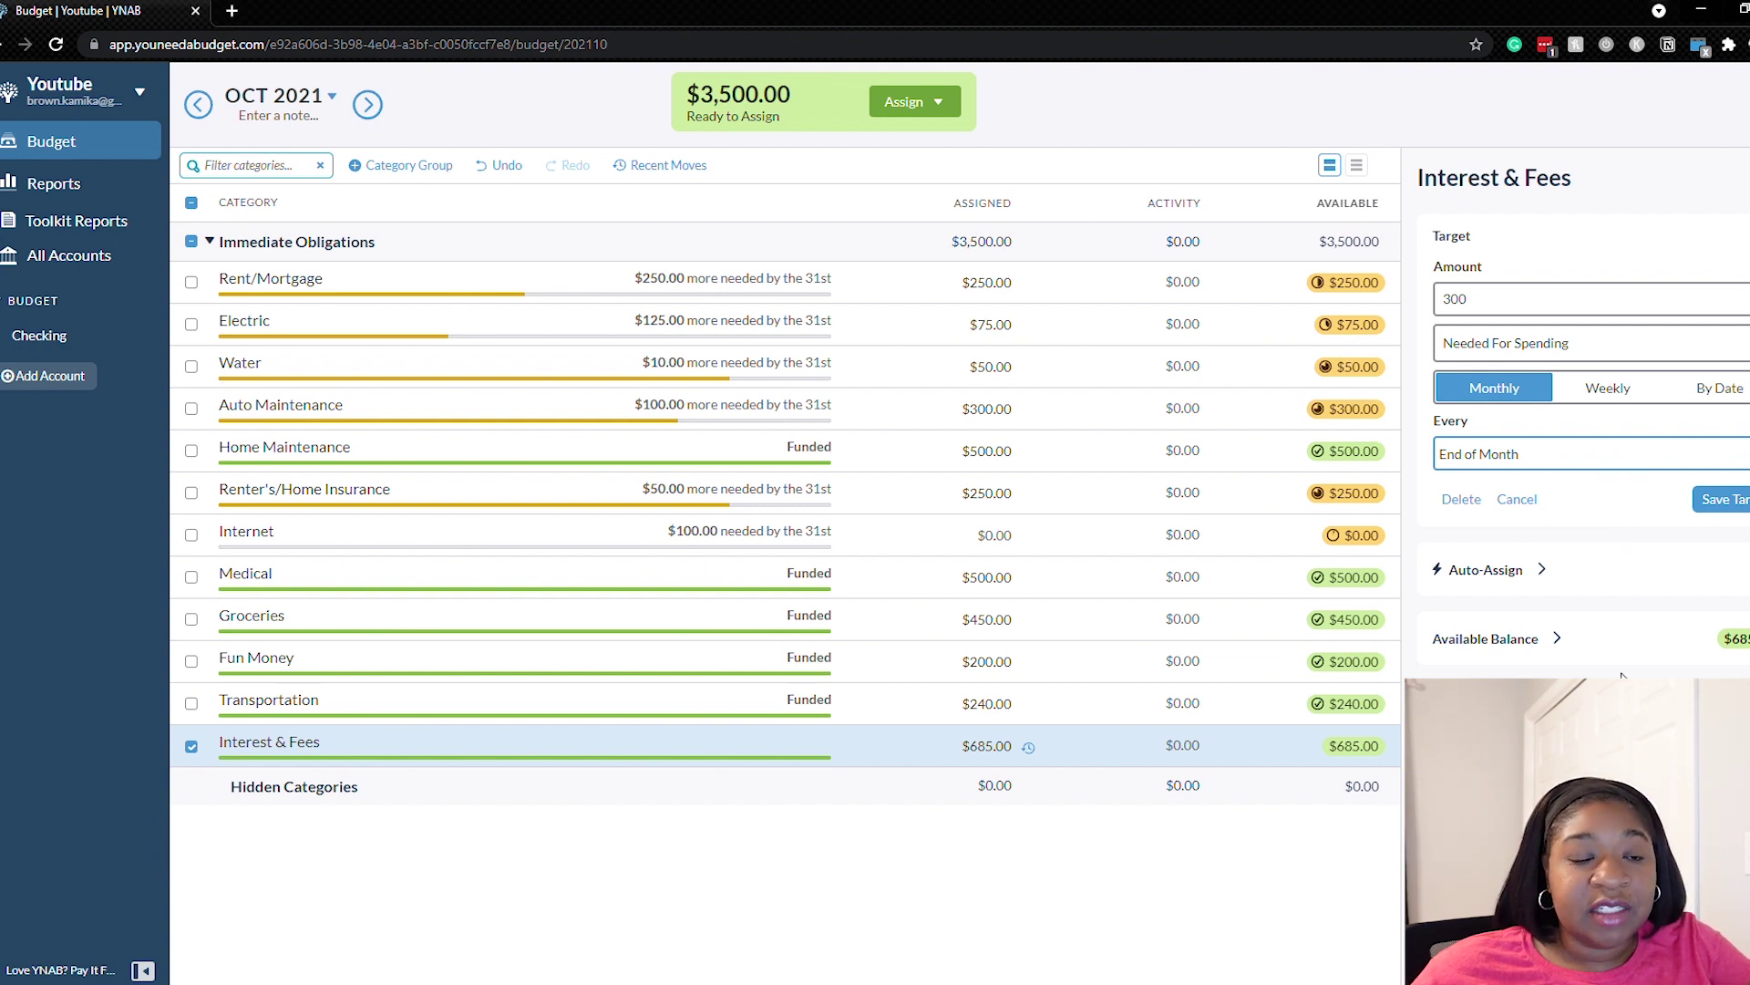
text(21st)
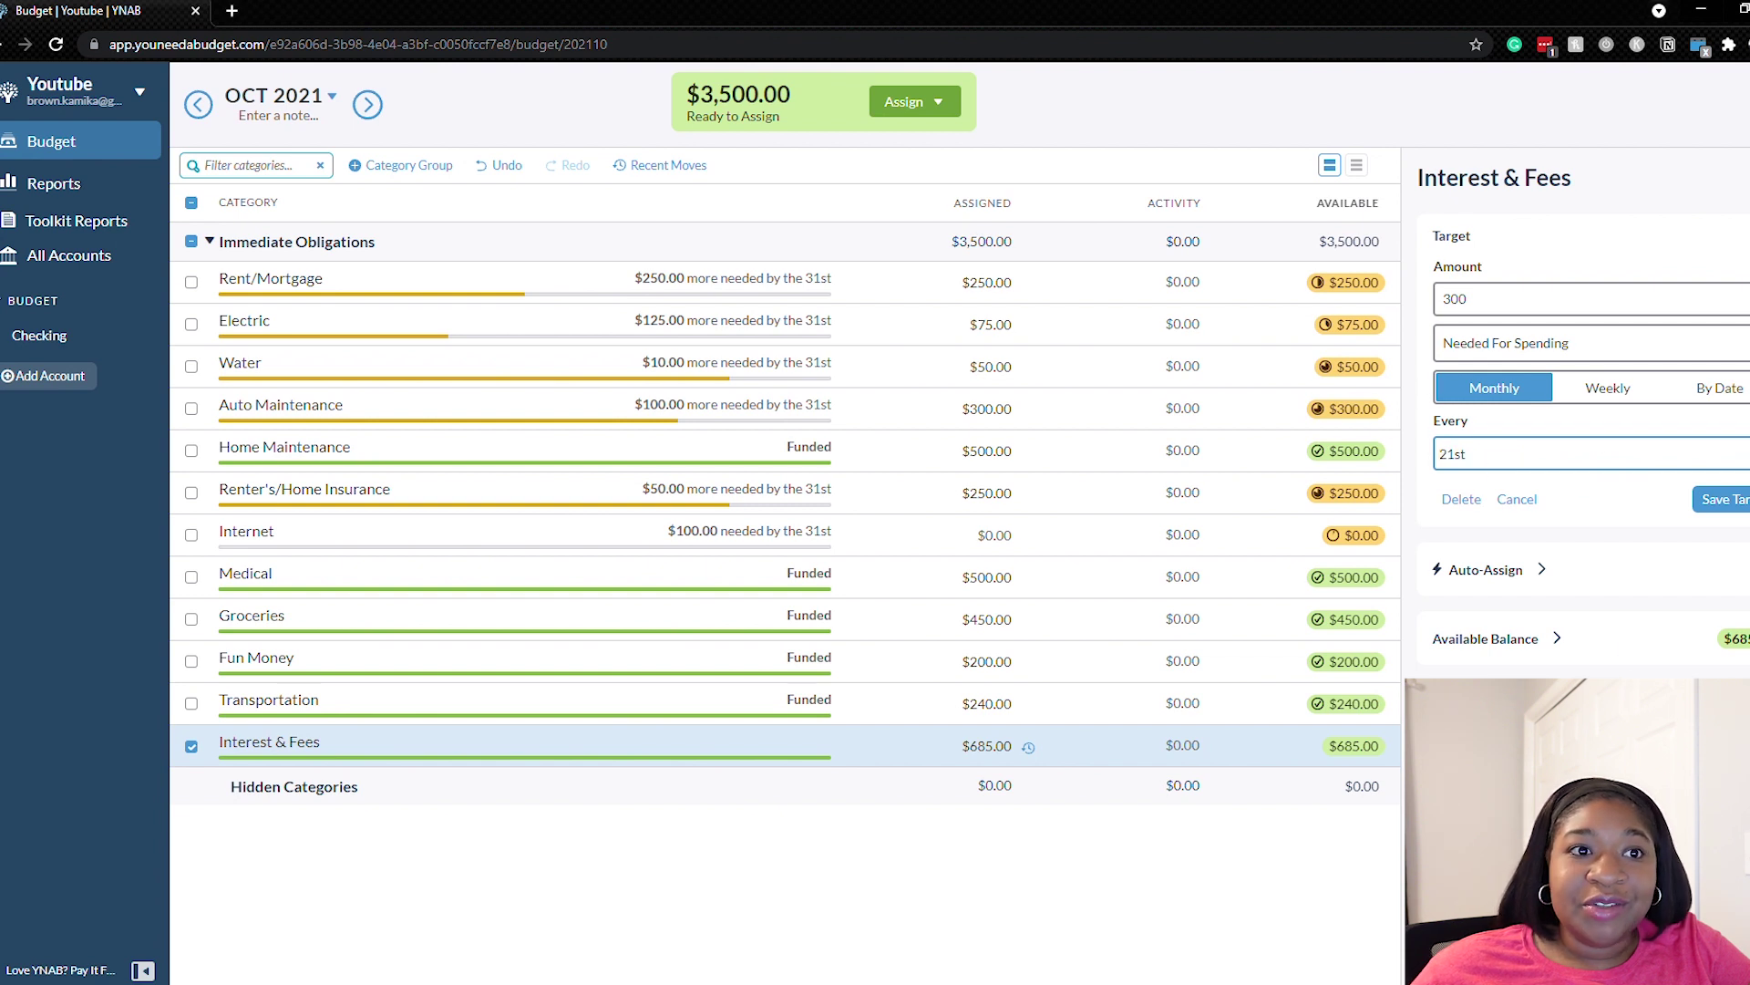
click(1732, 501)
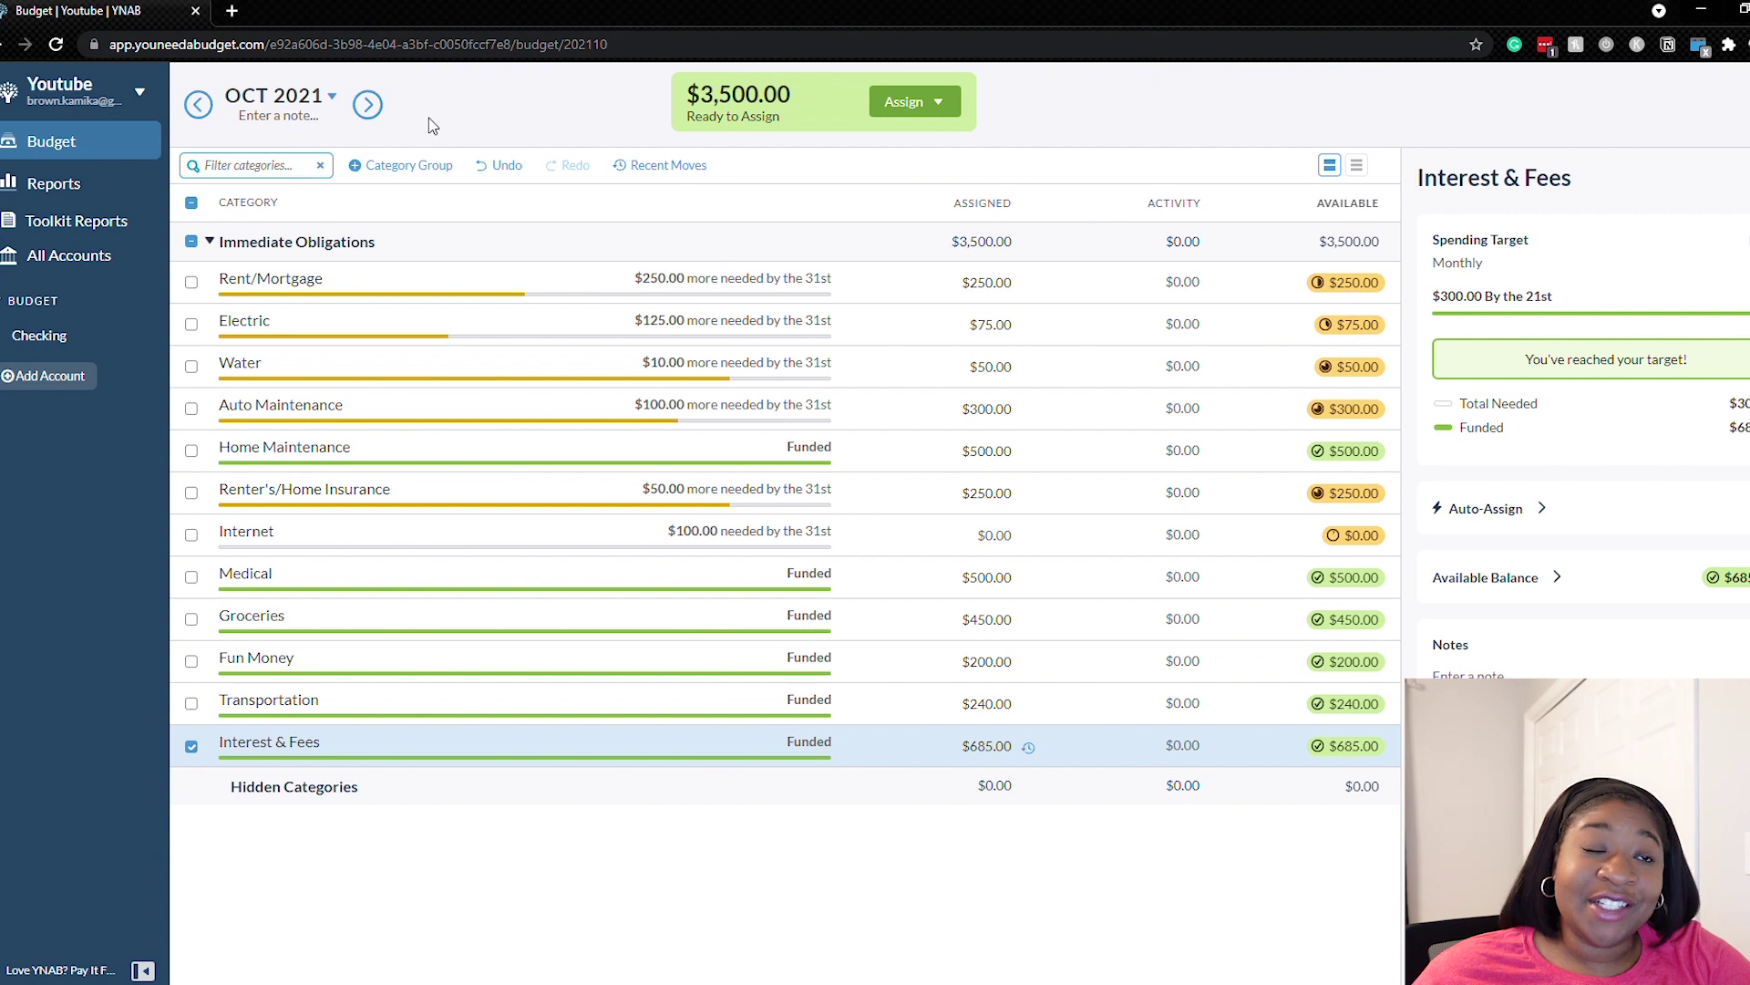
Switch the budget to November 2021 and deselect the Interest & Fees category
click(371, 105)
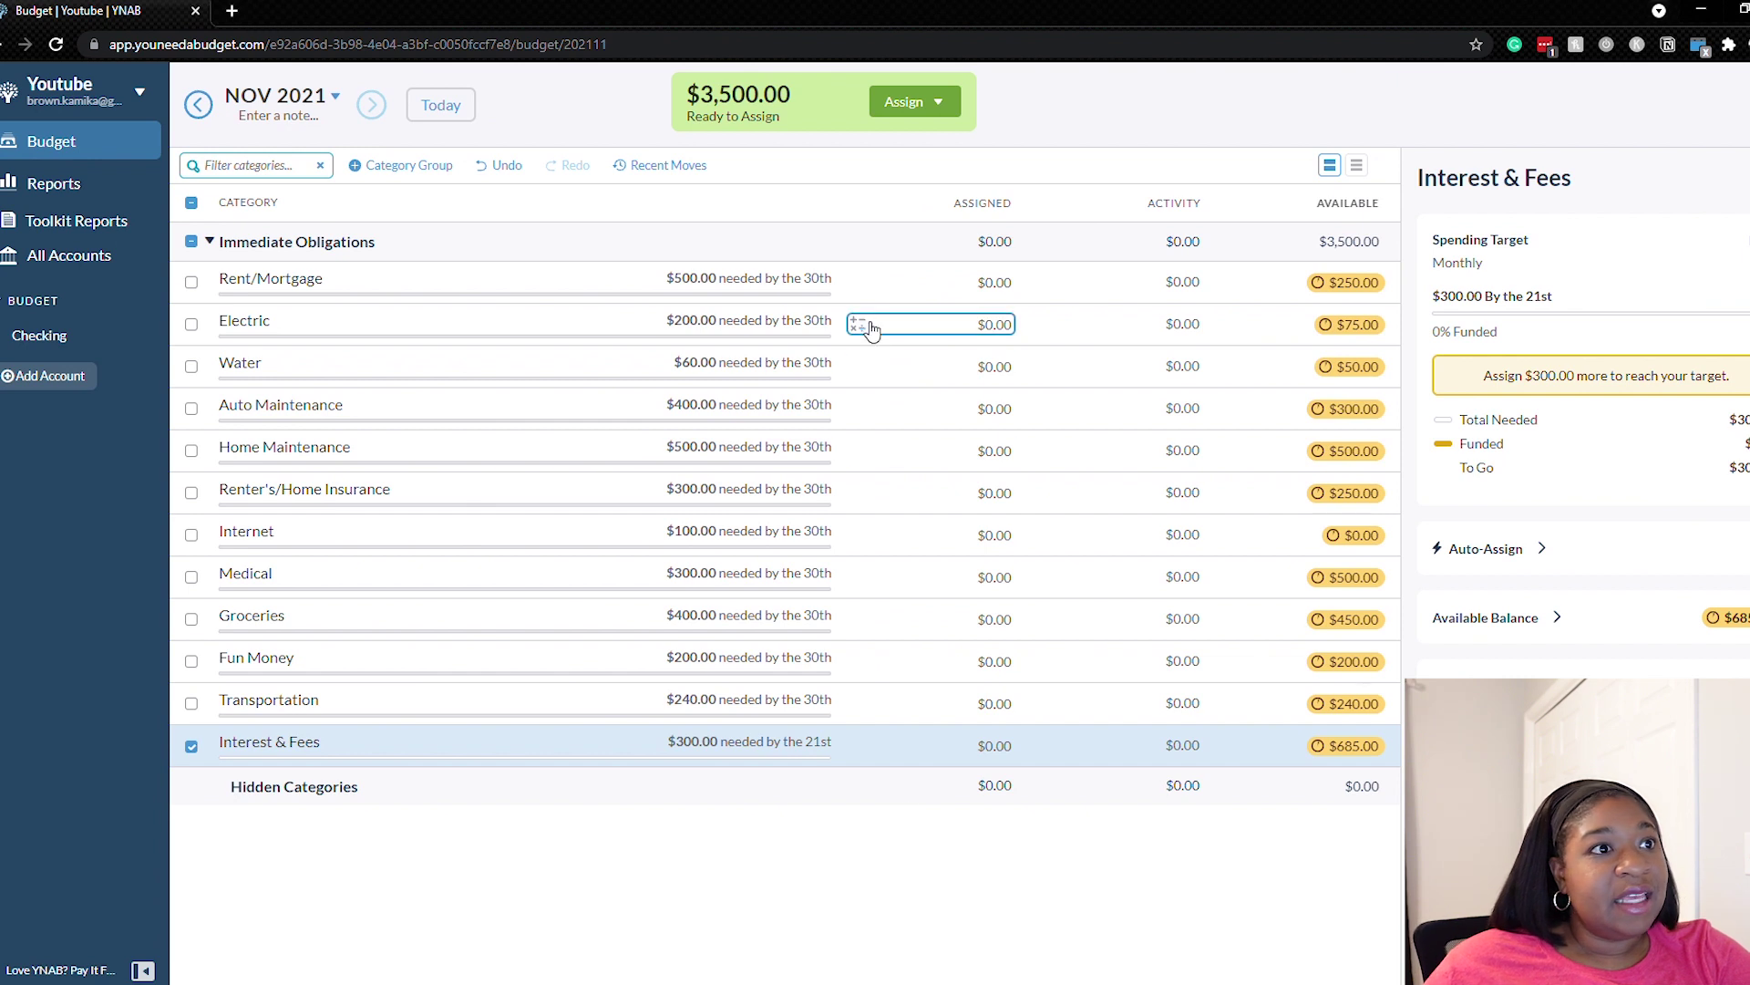
click(946, 107)
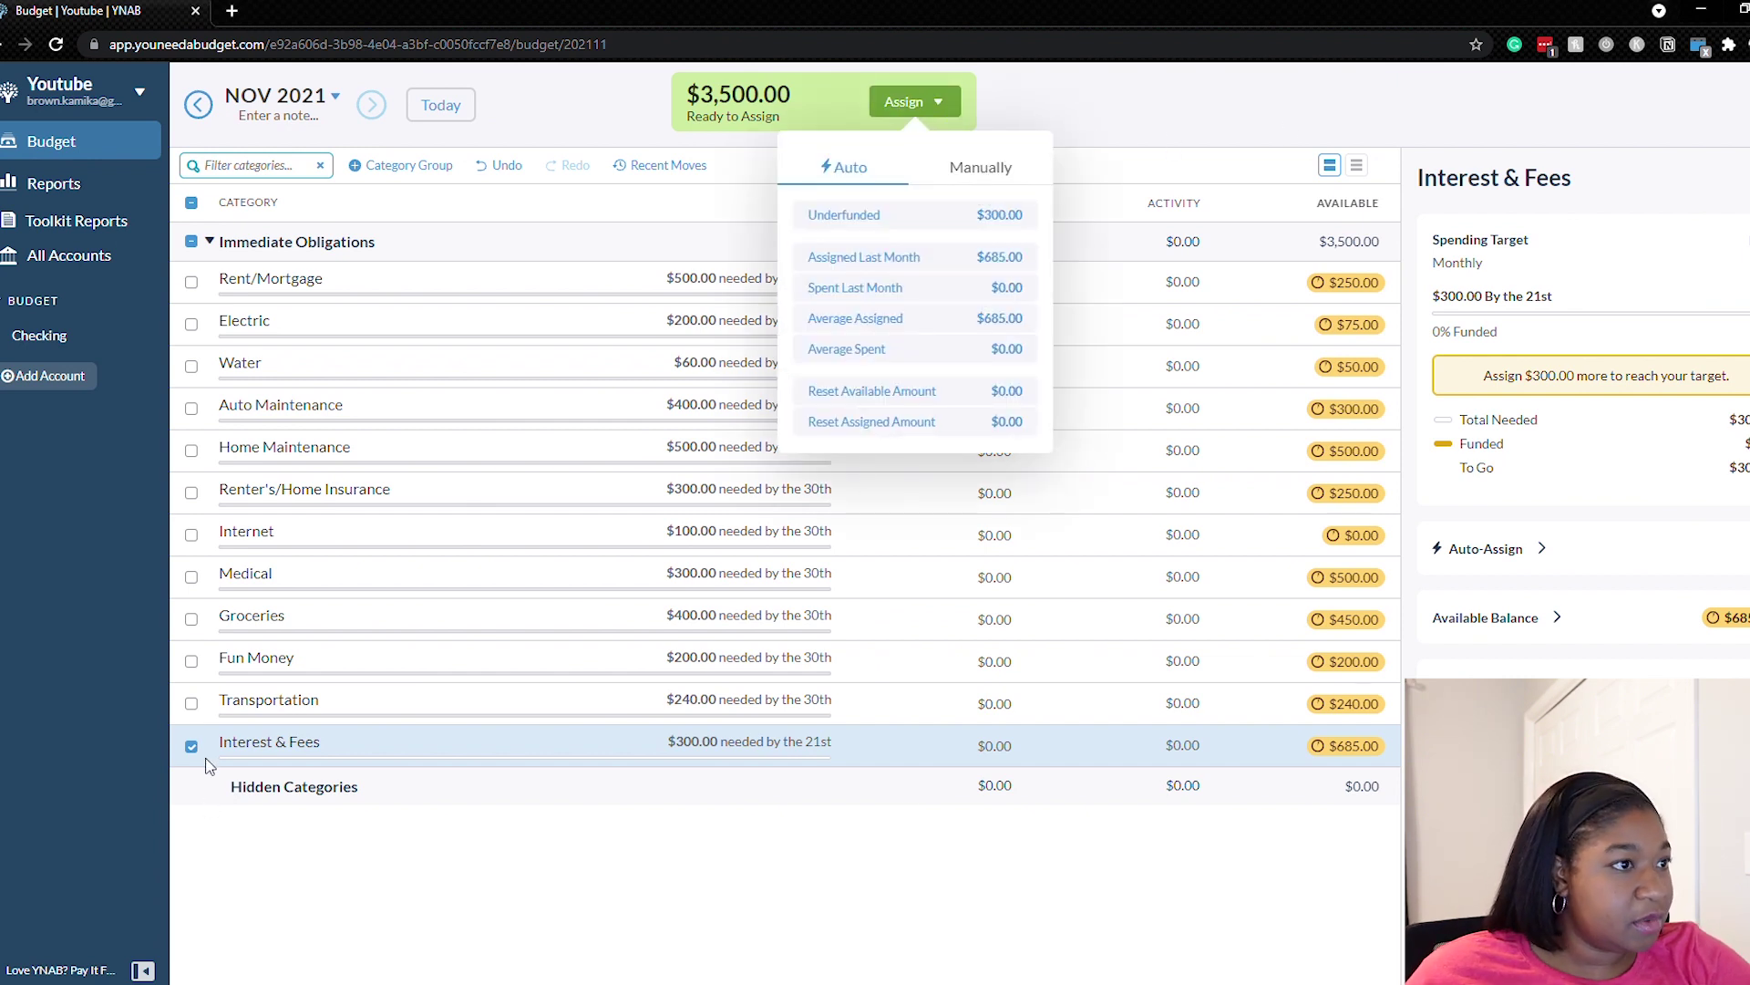
click(191, 745)
Auto-assign the underfunded amounts to all November categories and update the assigned amounts
click(910, 104)
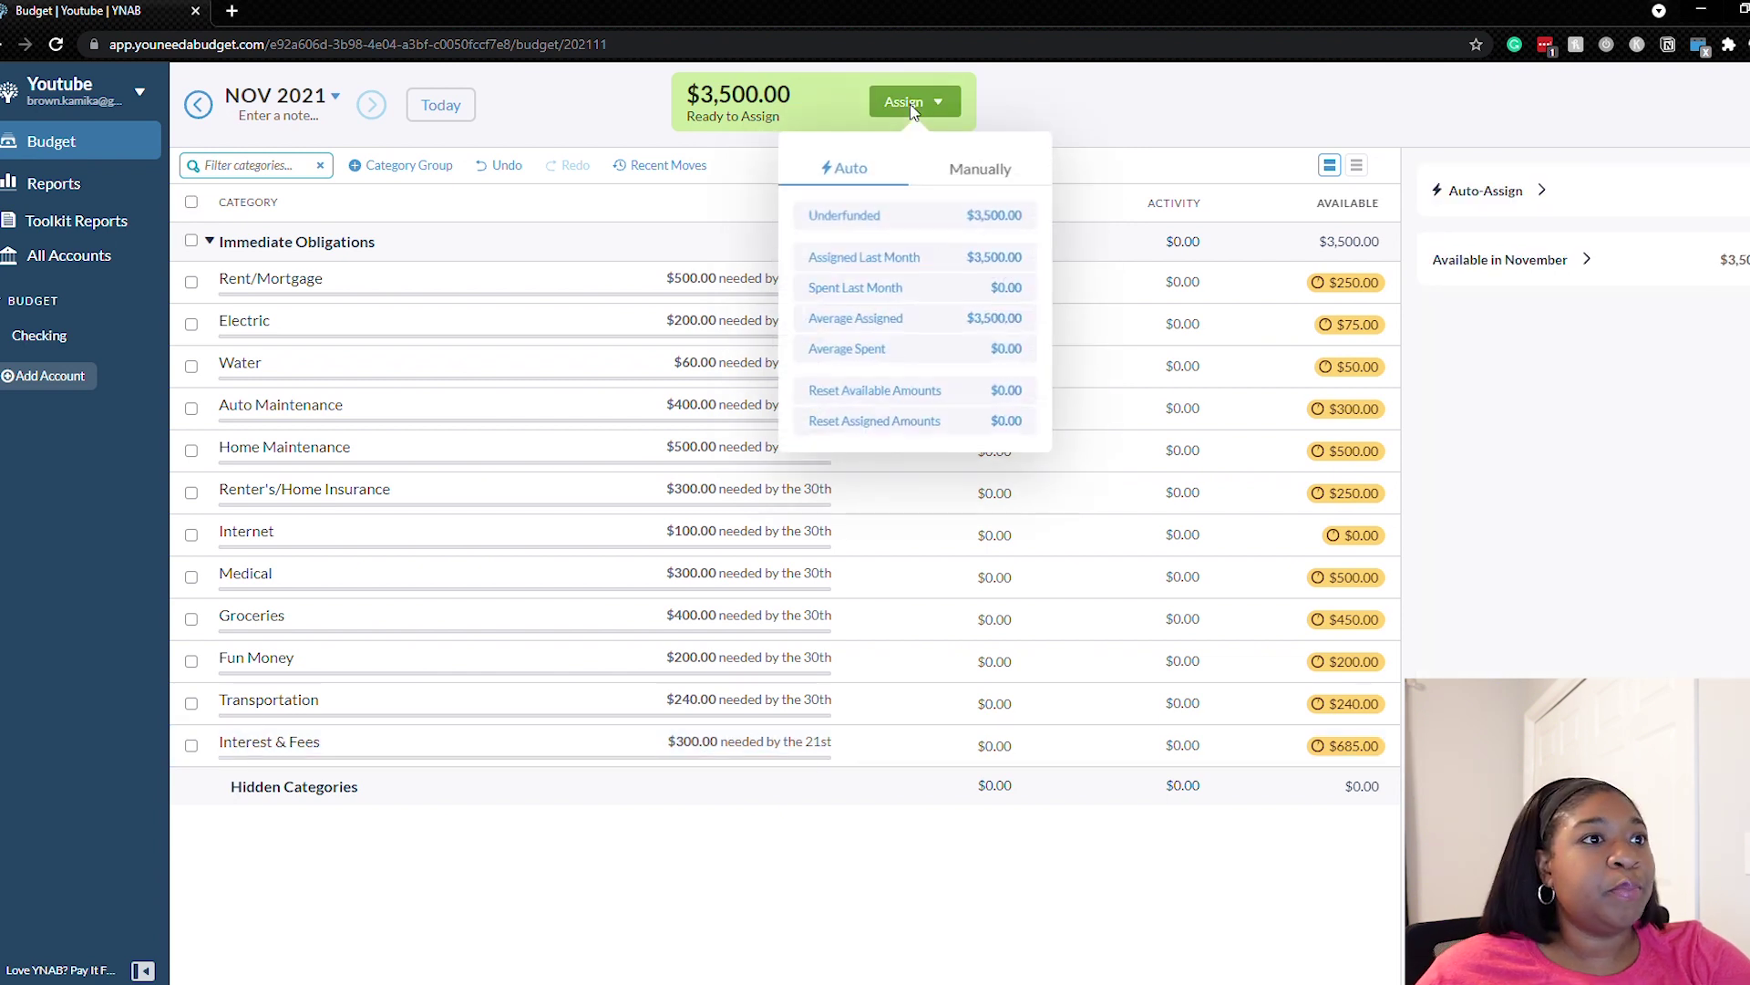
click(918, 220)
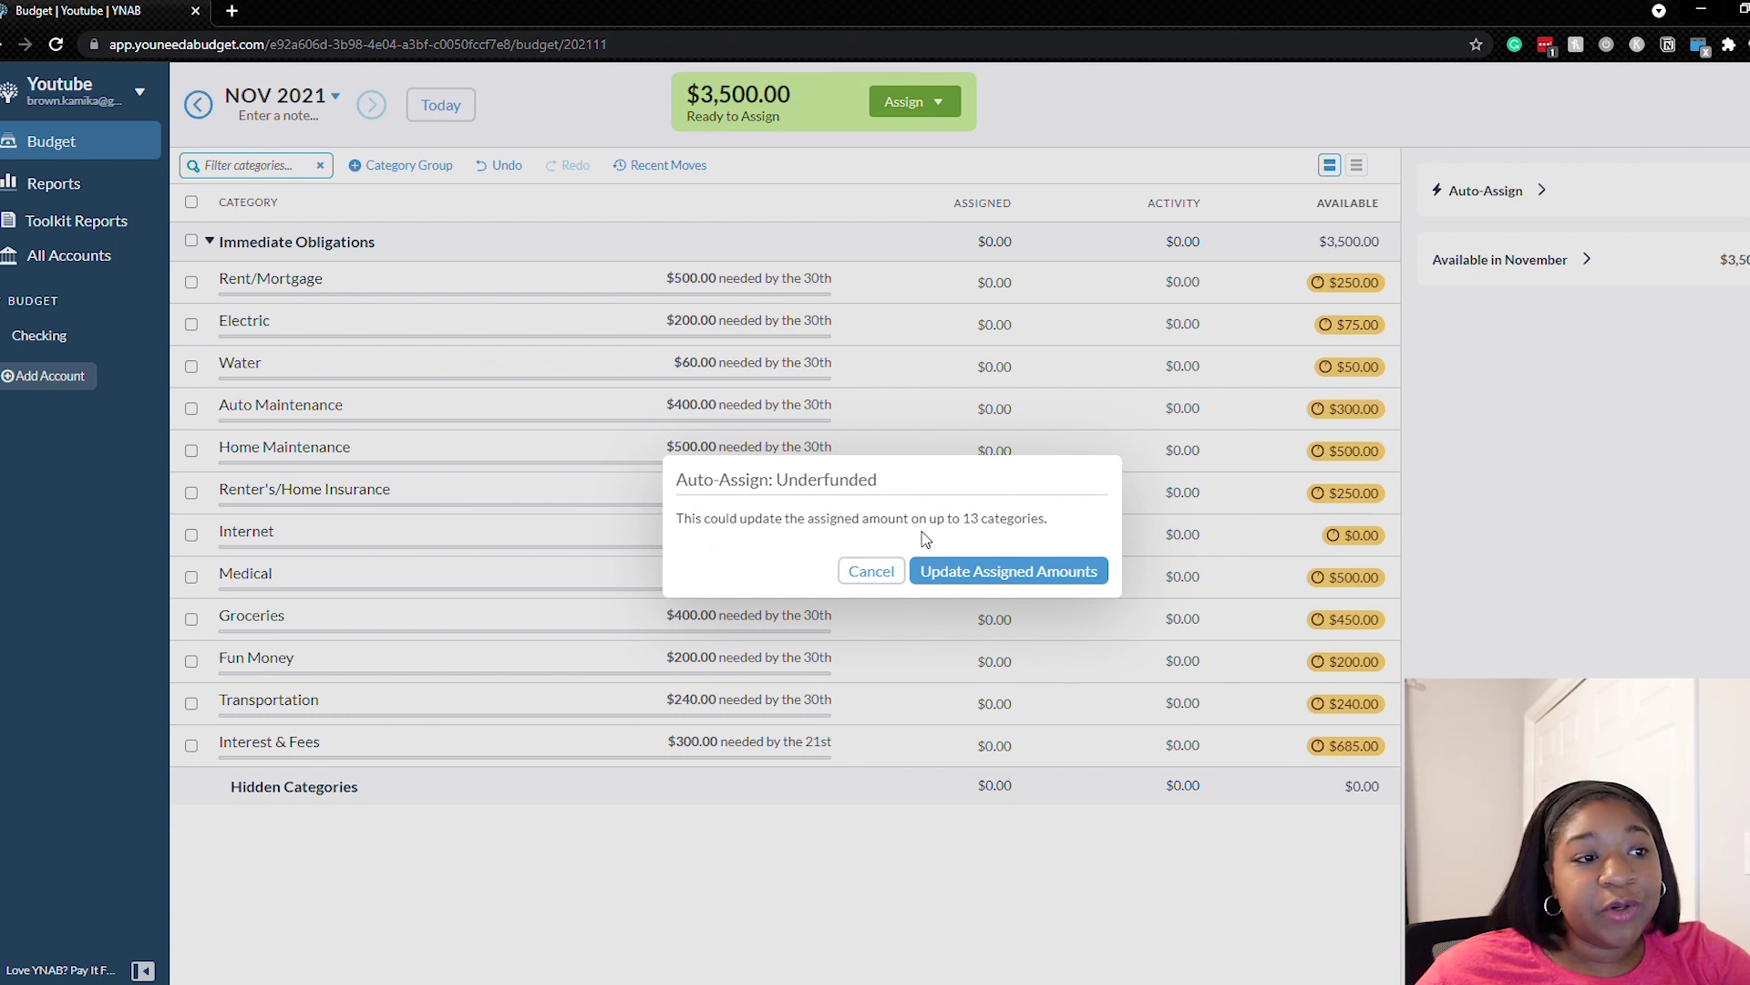
click(1009, 582)
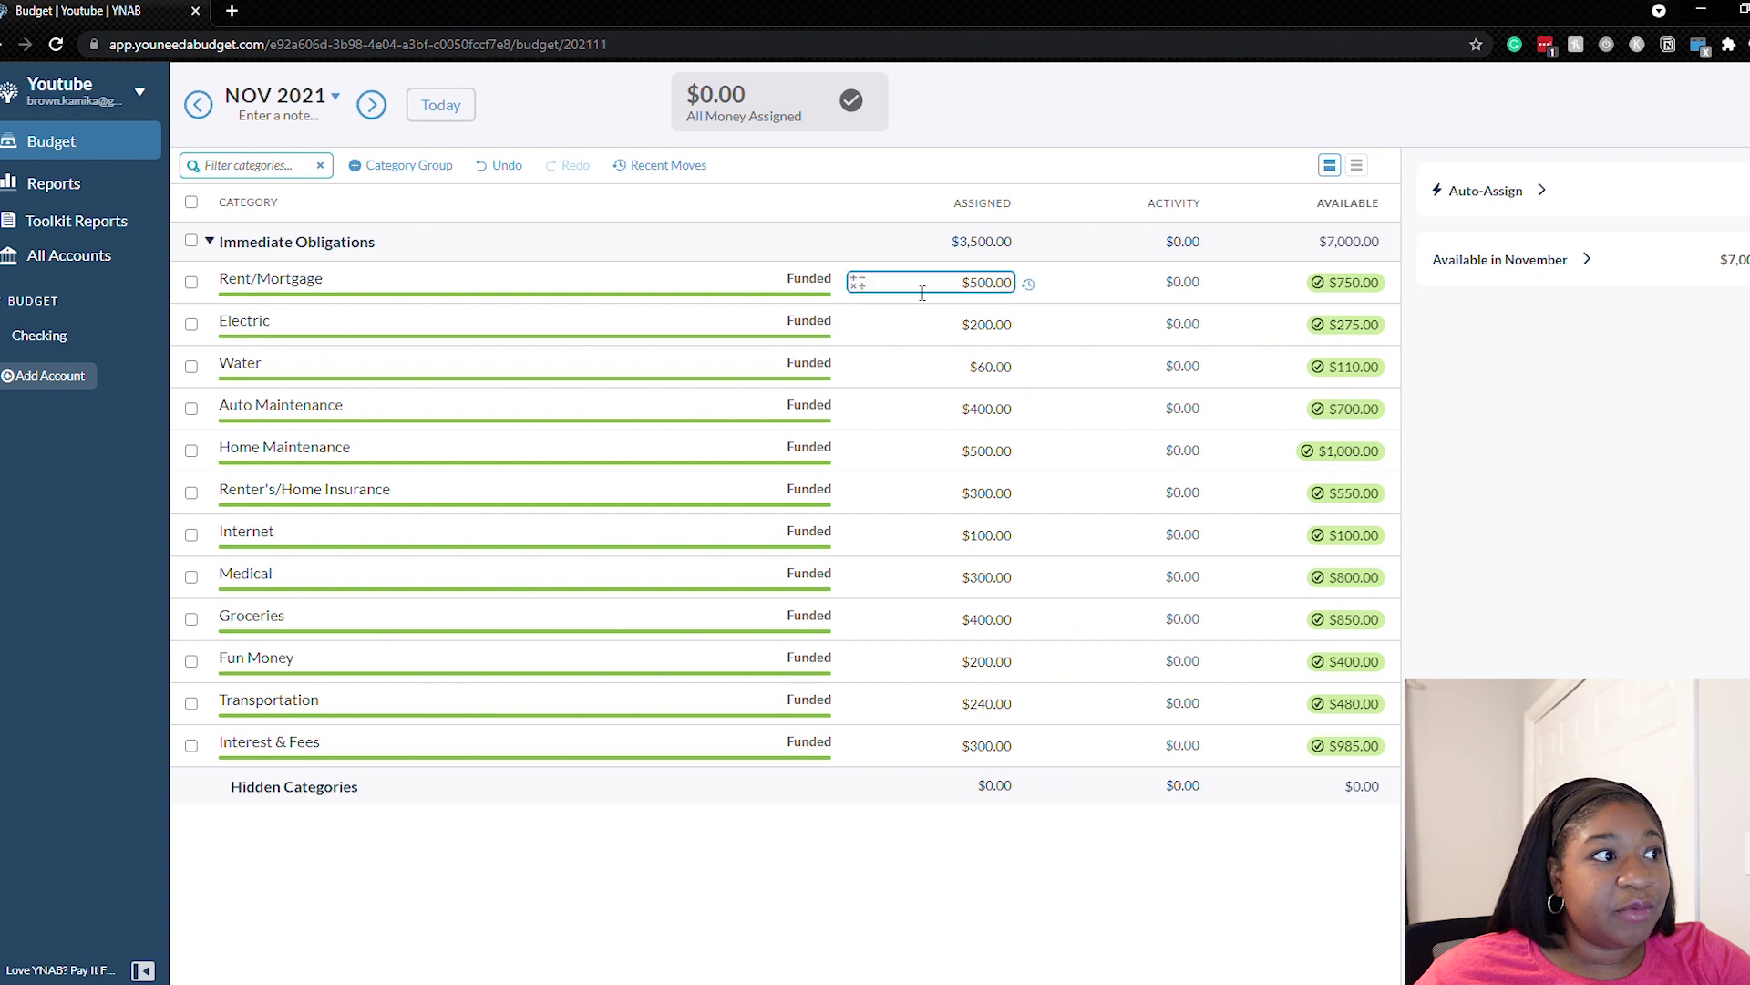
Check the Rent/Mortgage and Electric categories for November and undo the underfunded auto-assignment
click(840, 276)
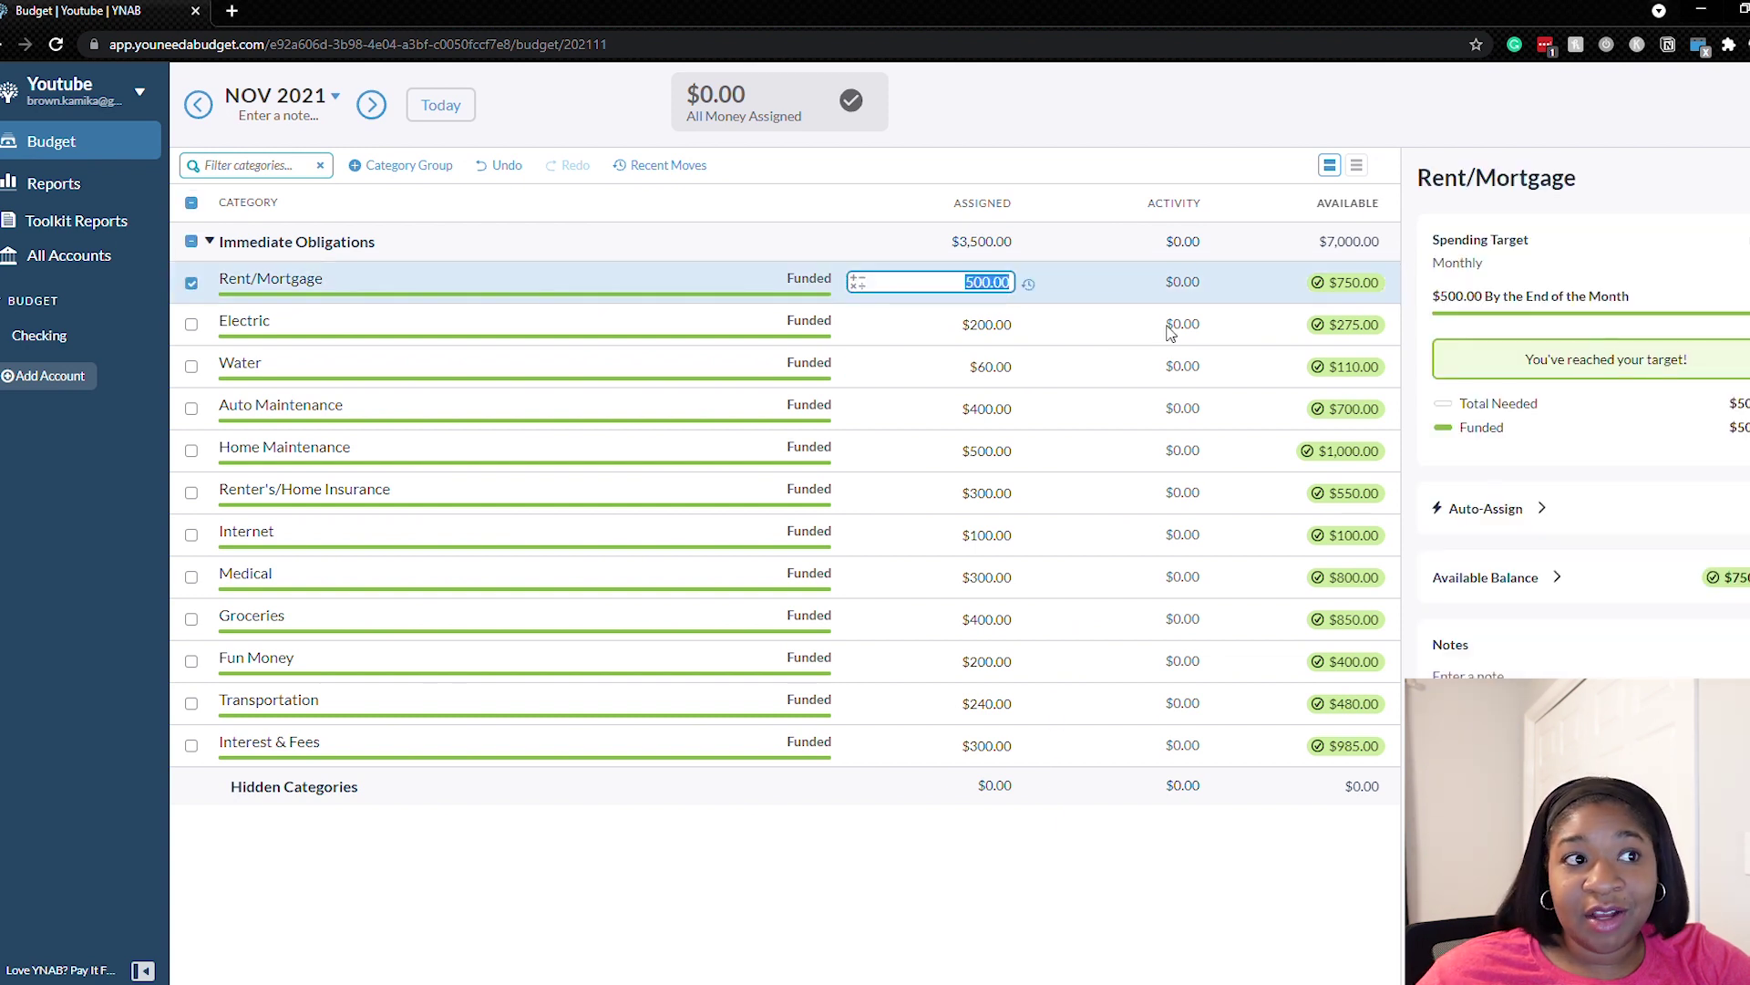
click(866, 338)
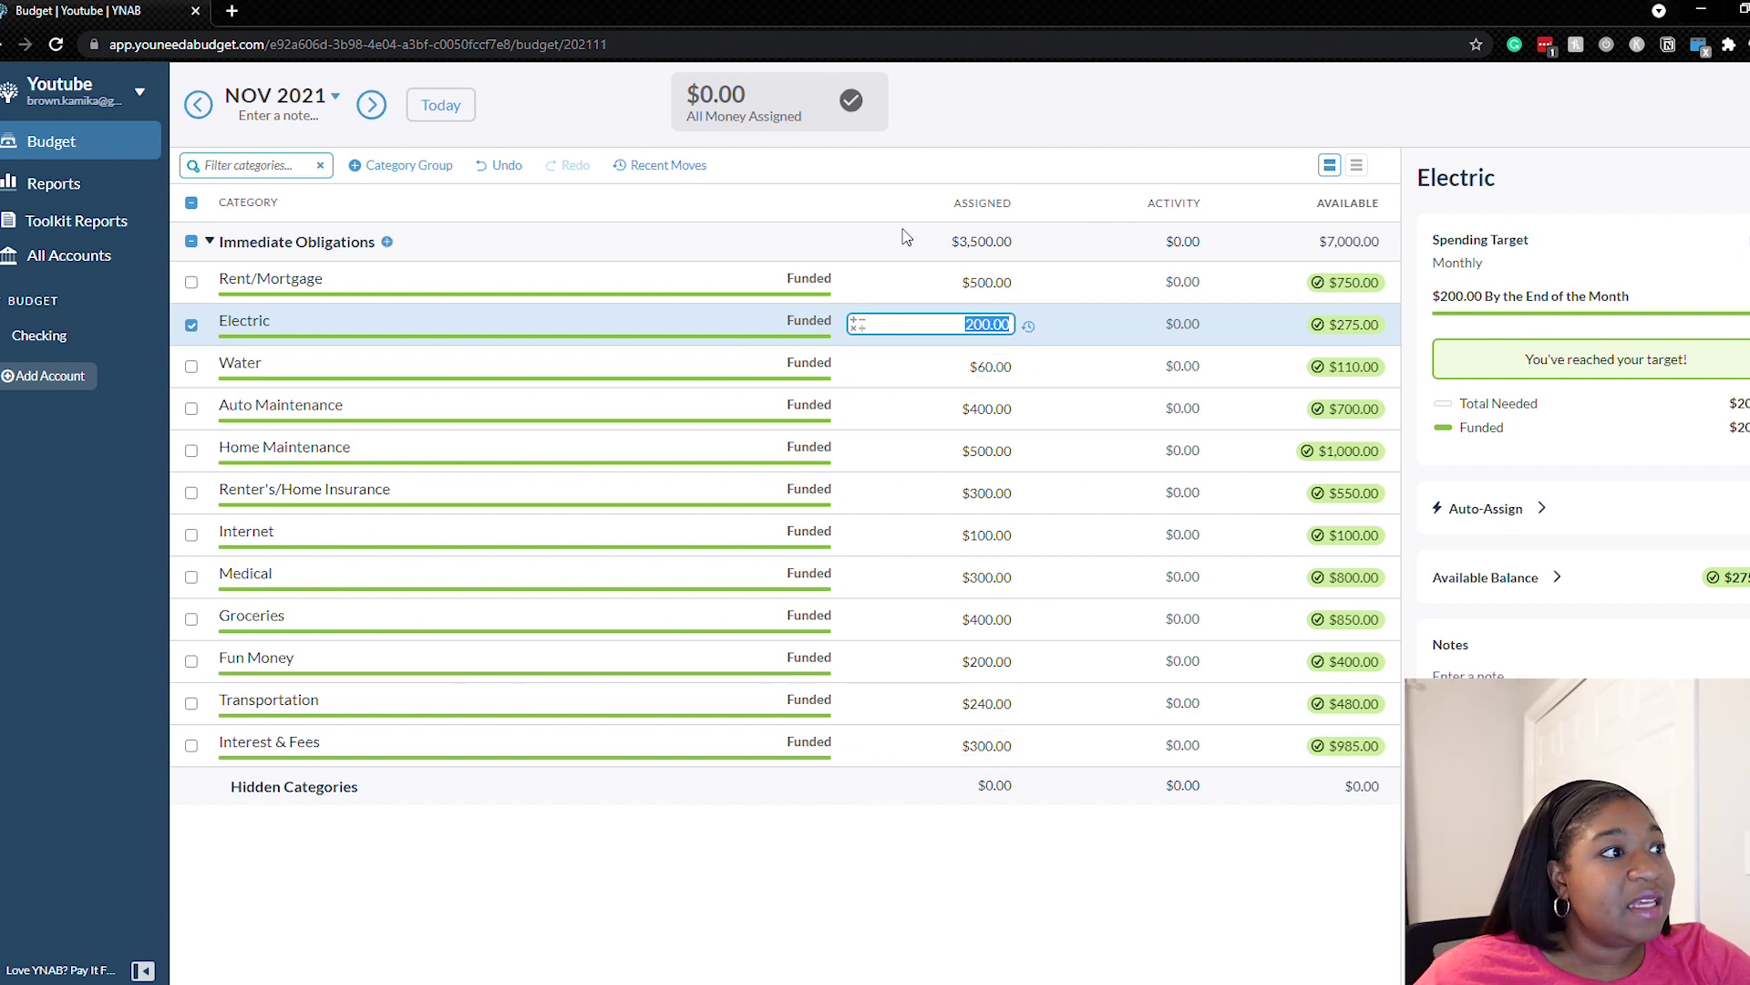
click(191, 324)
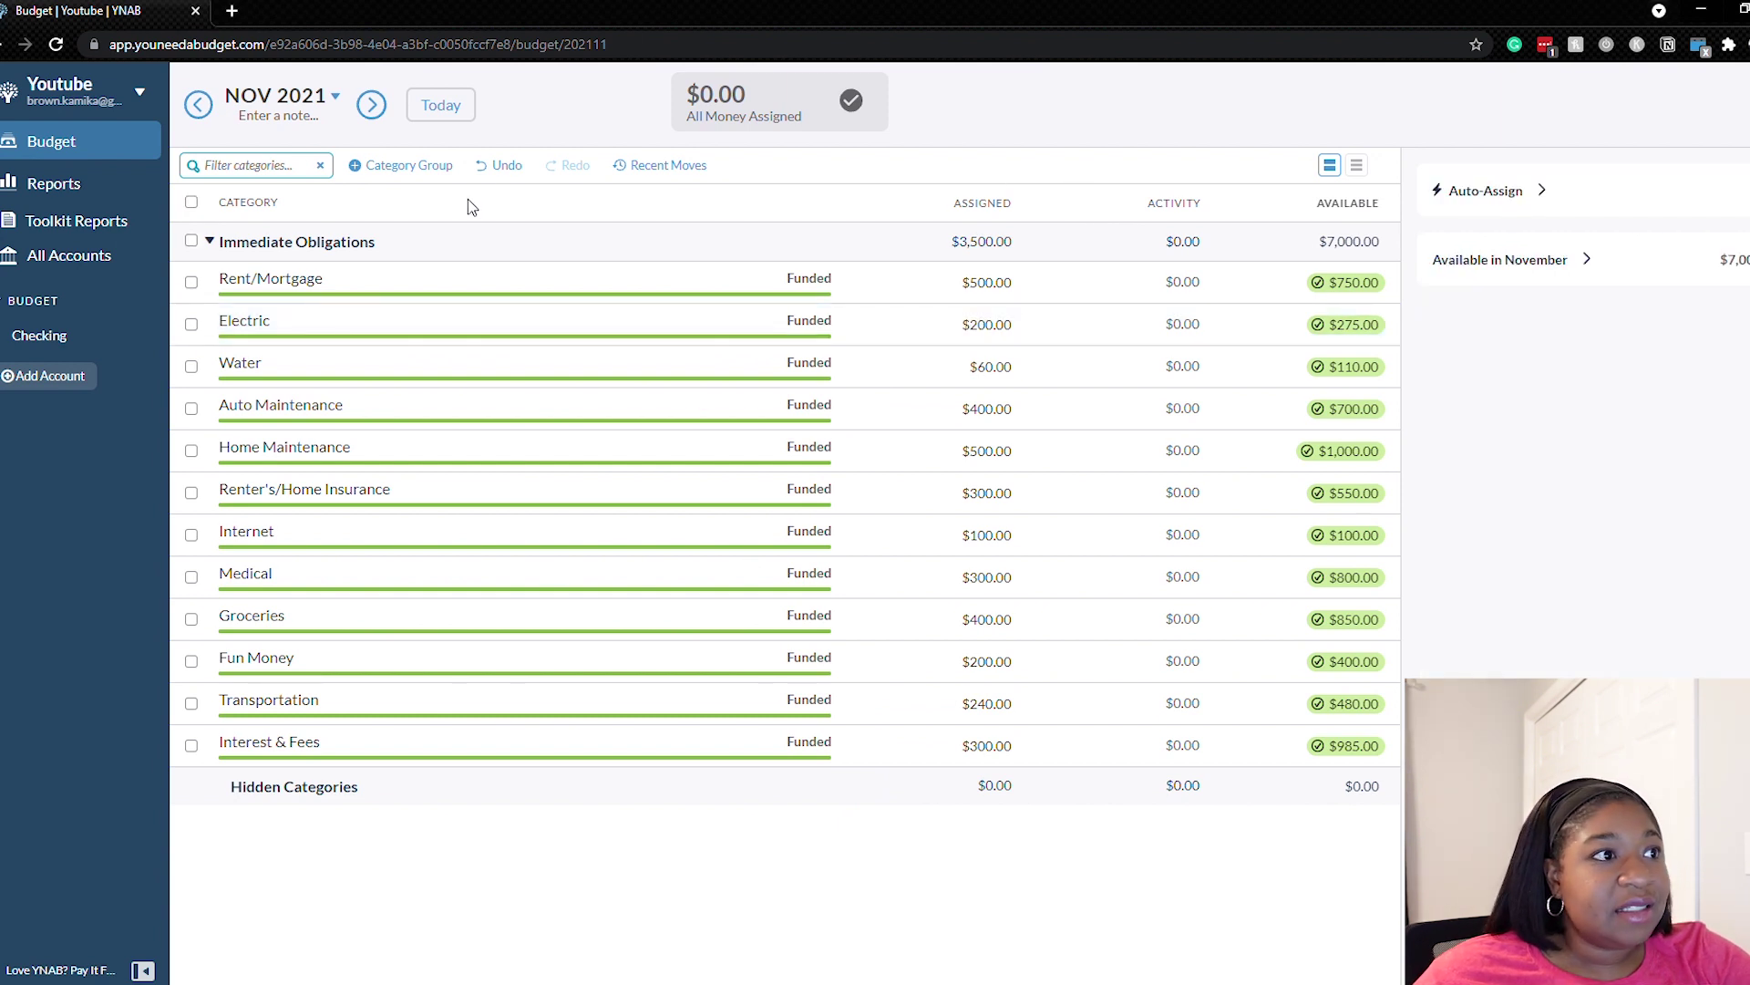
click(507, 168)
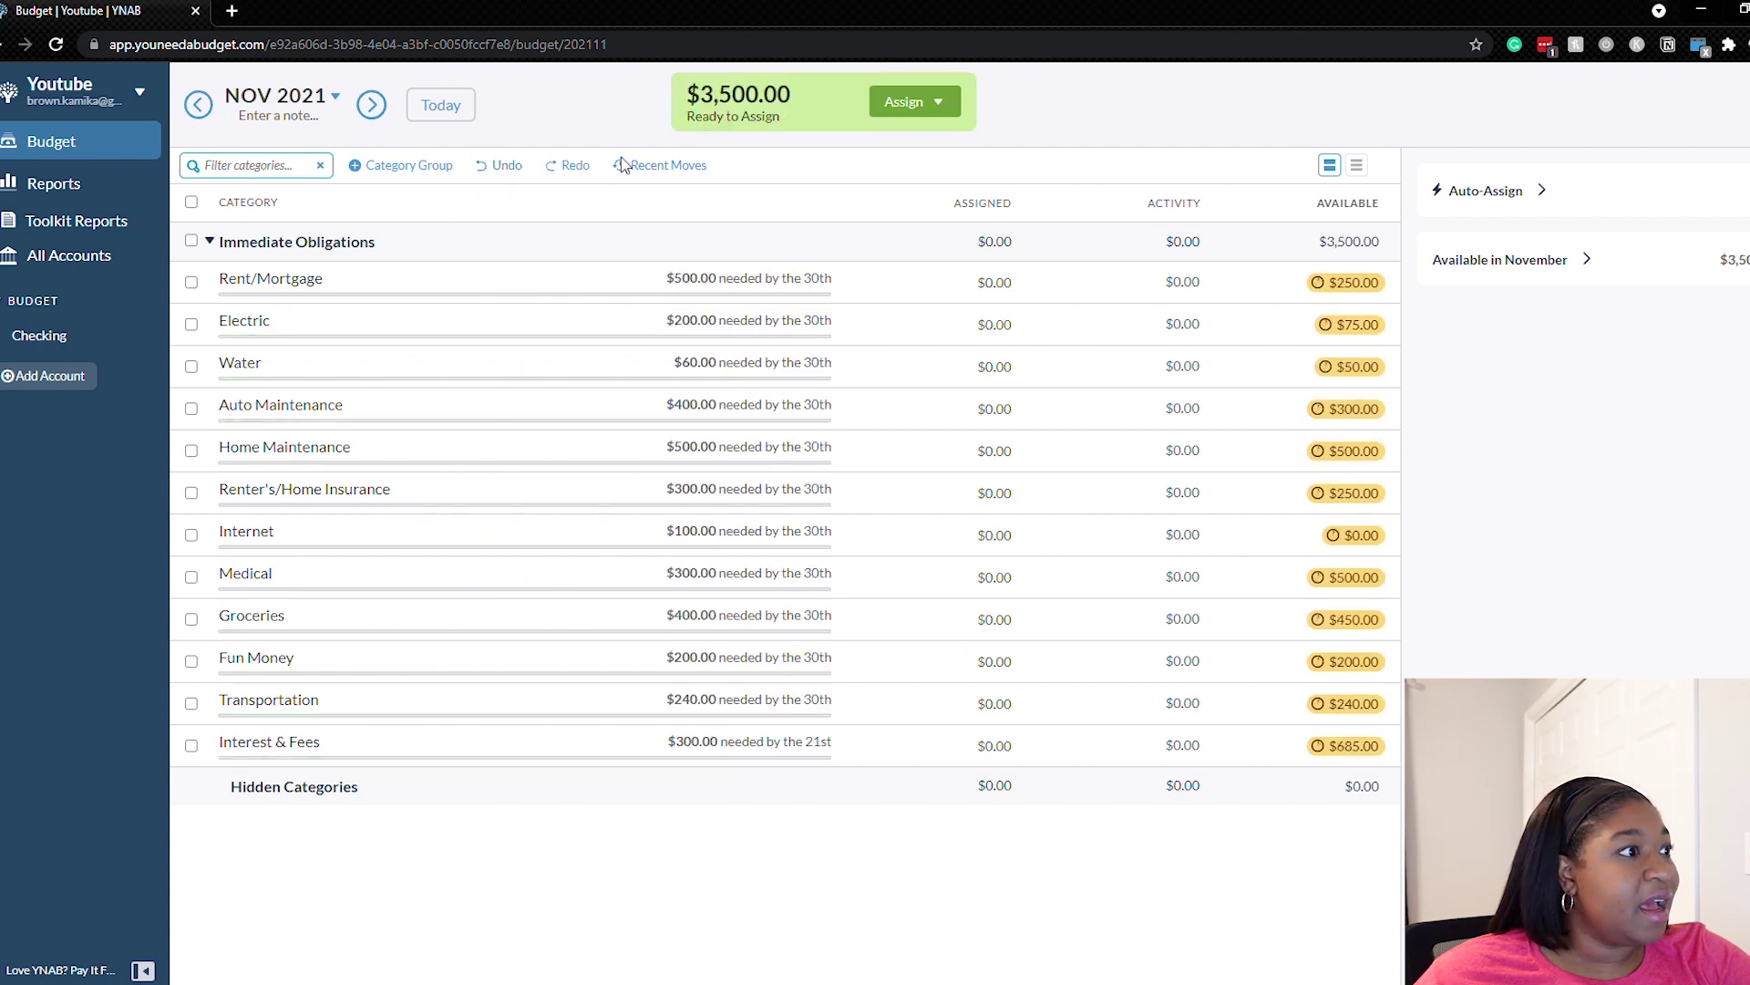
Set the inflow of the Paycheck transaction in the Checking account to $2,500
click(56, 339)
click(1743, 210)
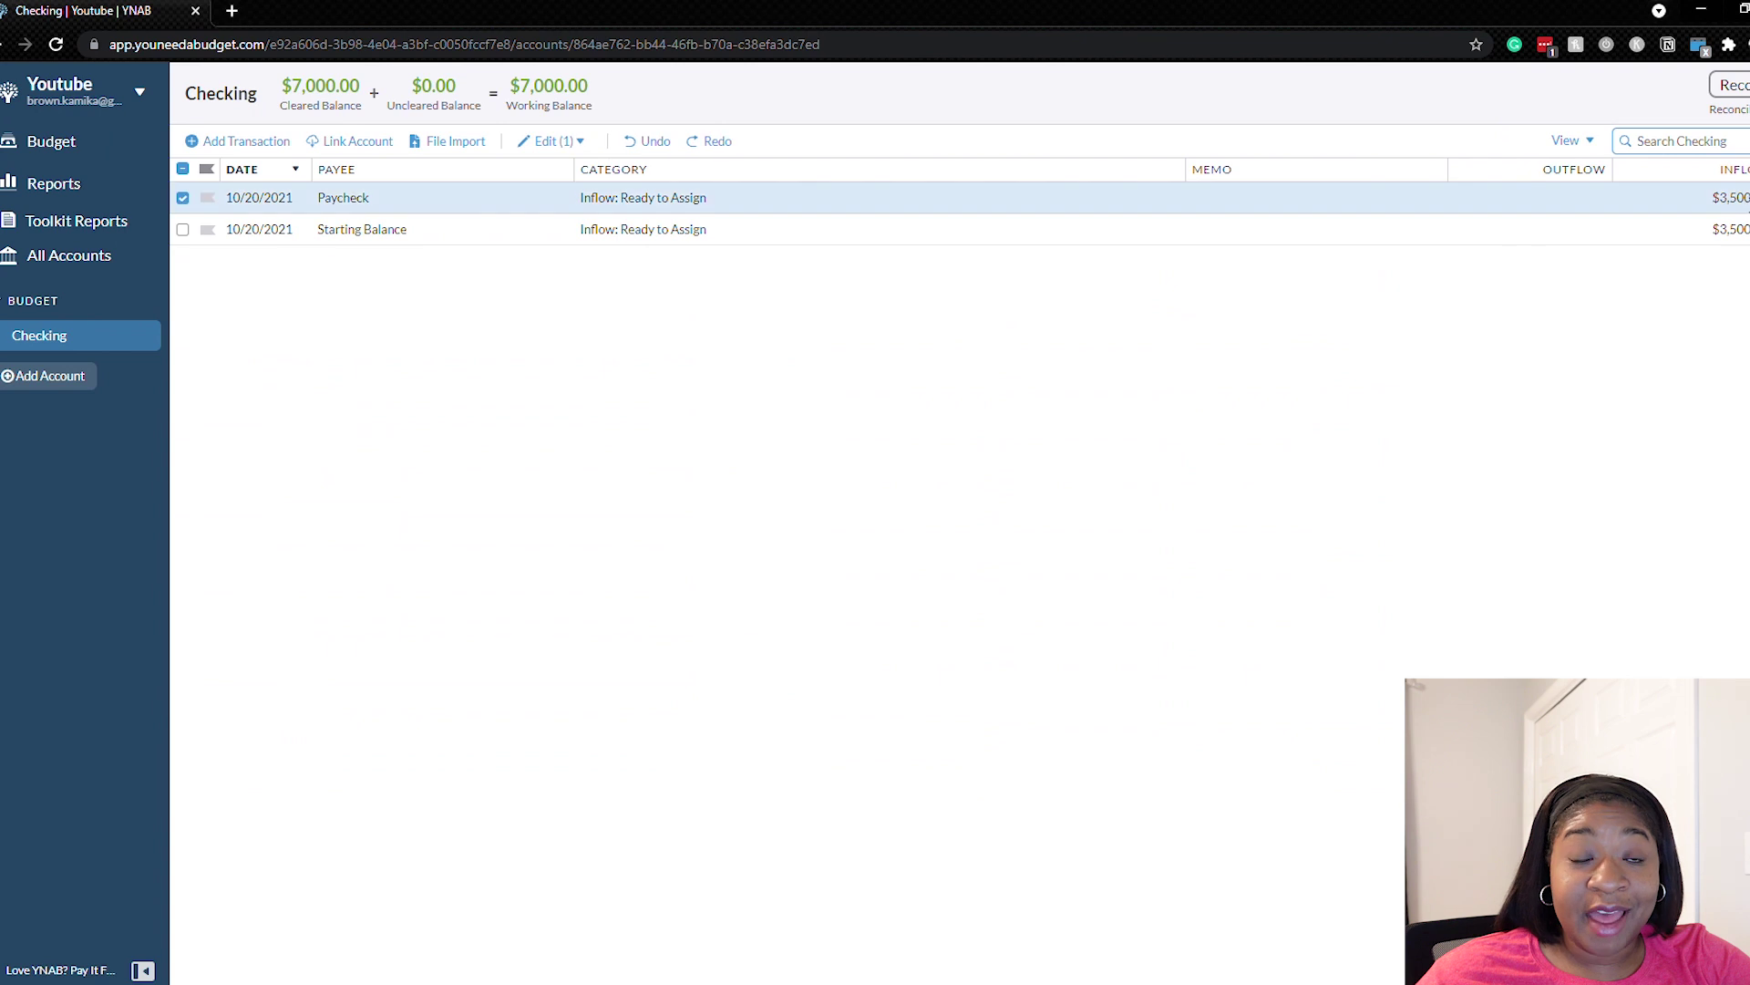
click(1677, 209)
text(2500)
key(Return)
Auto-assign November's underfunded amounts in the budget with partial funding, and undo that assignment
click(84, 142)
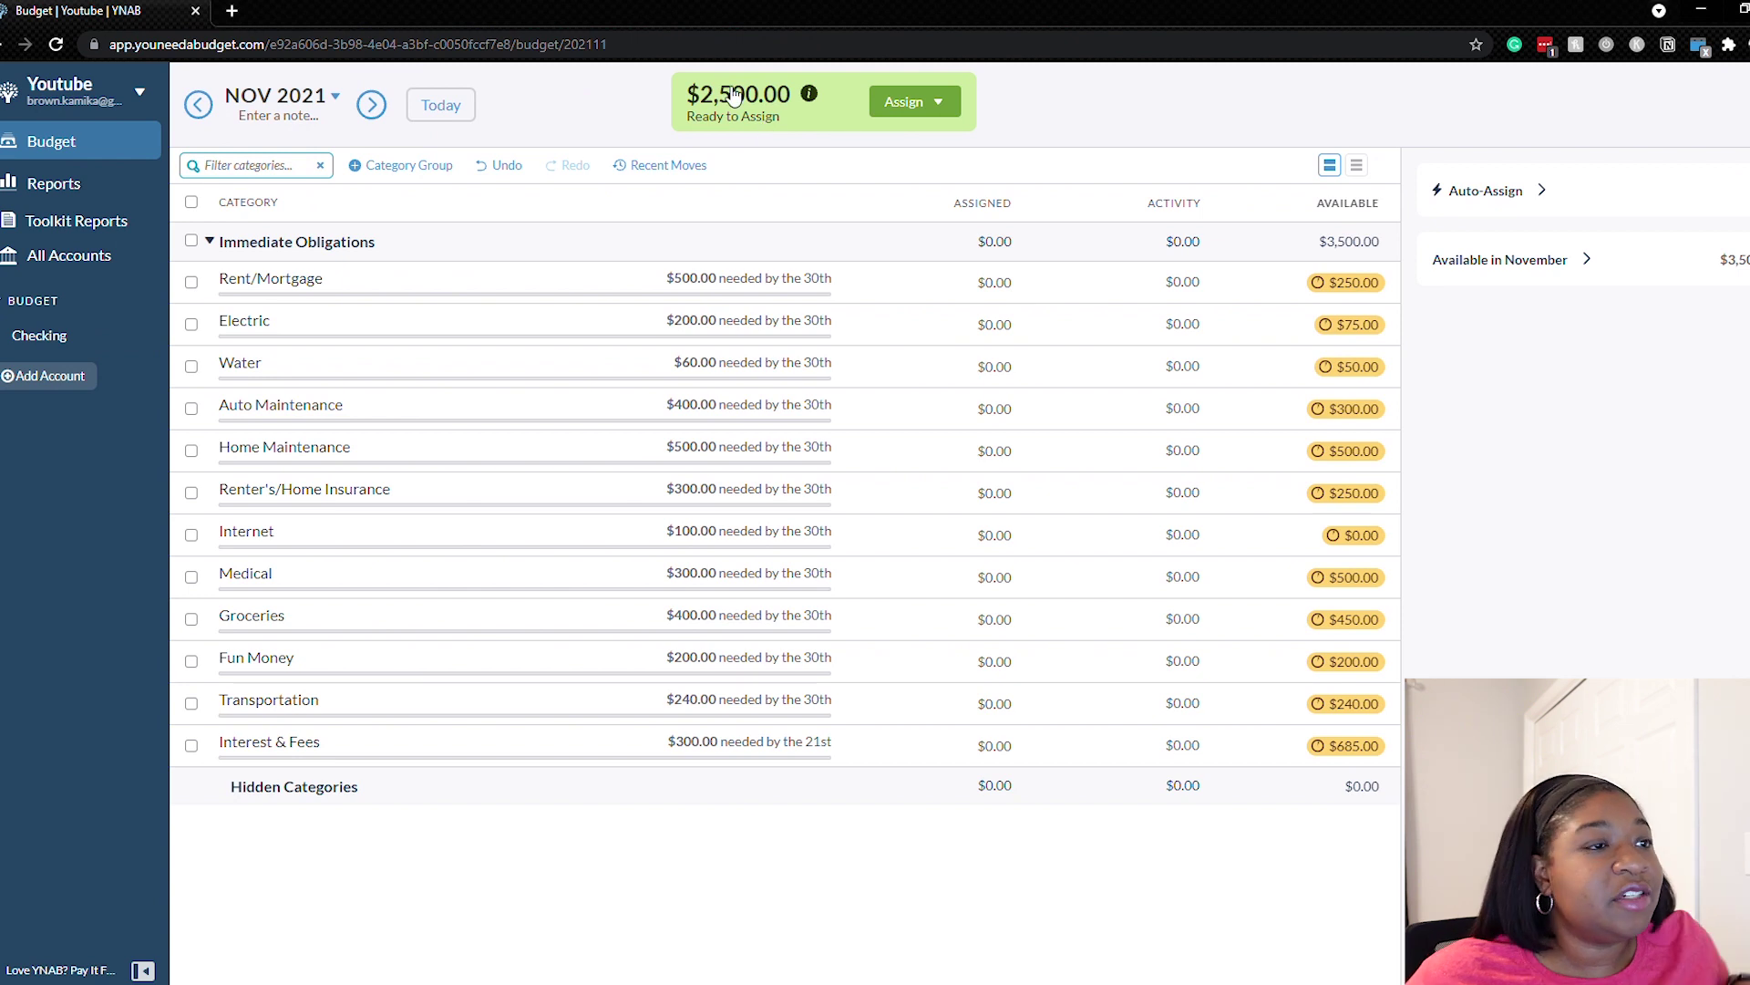
click(955, 102)
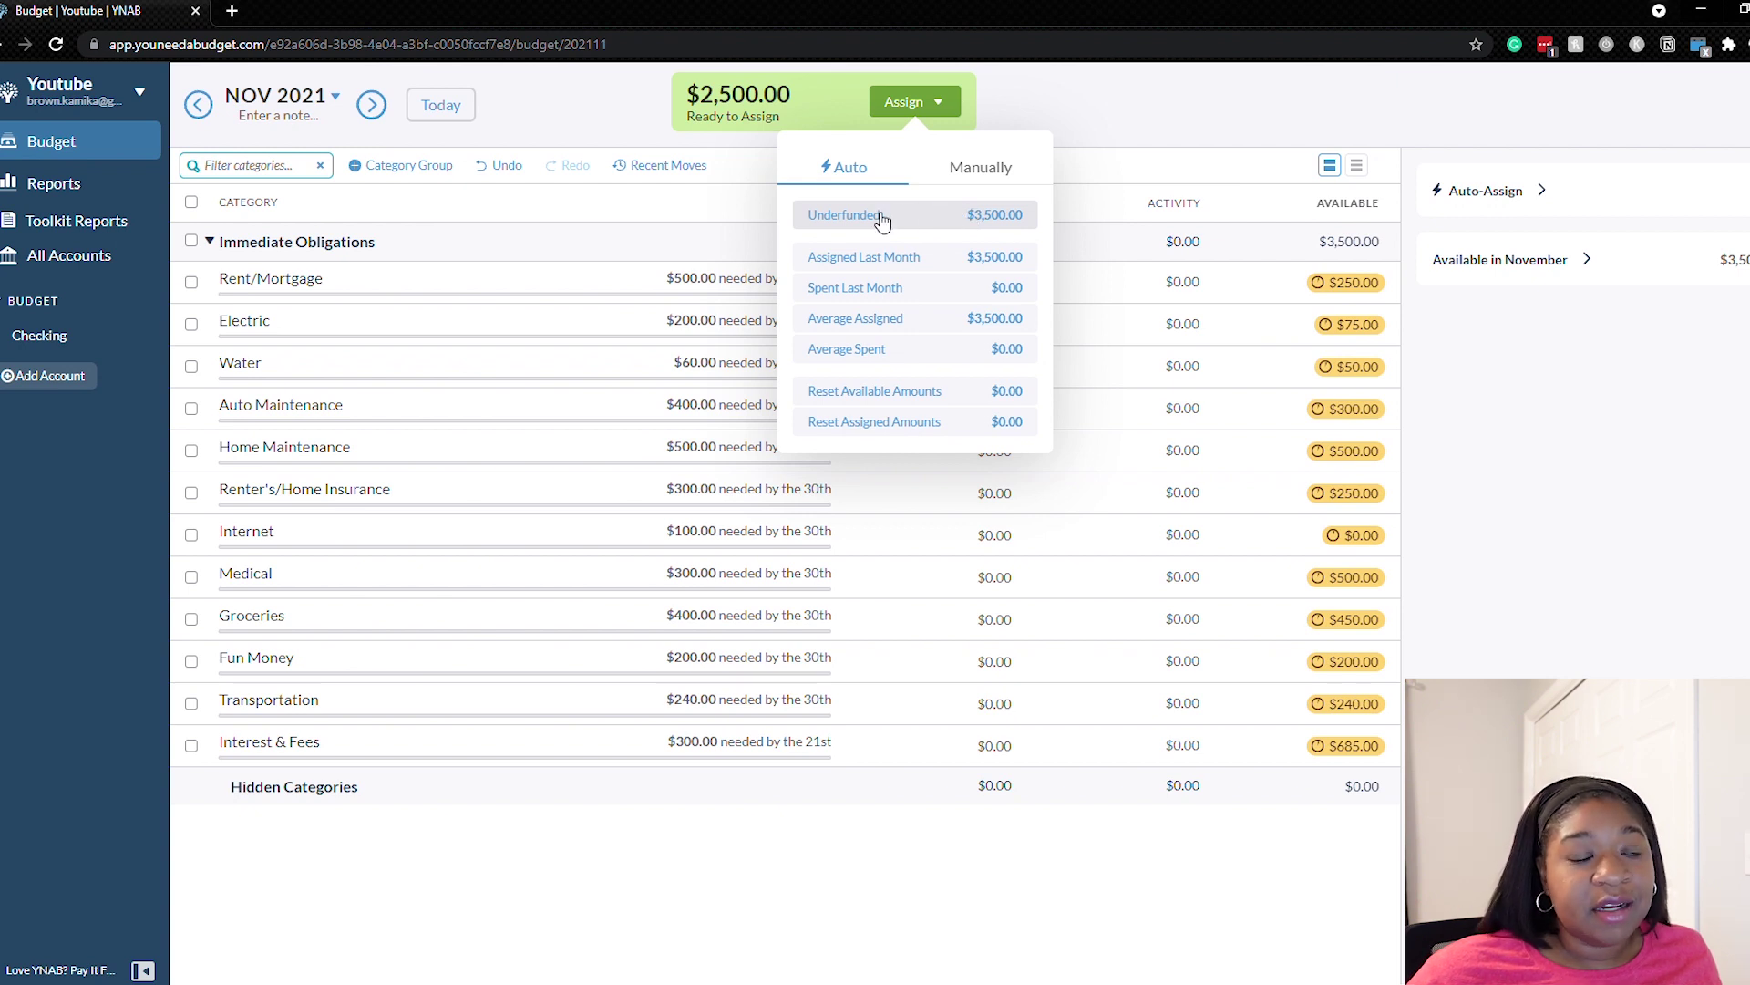
click(1003, 223)
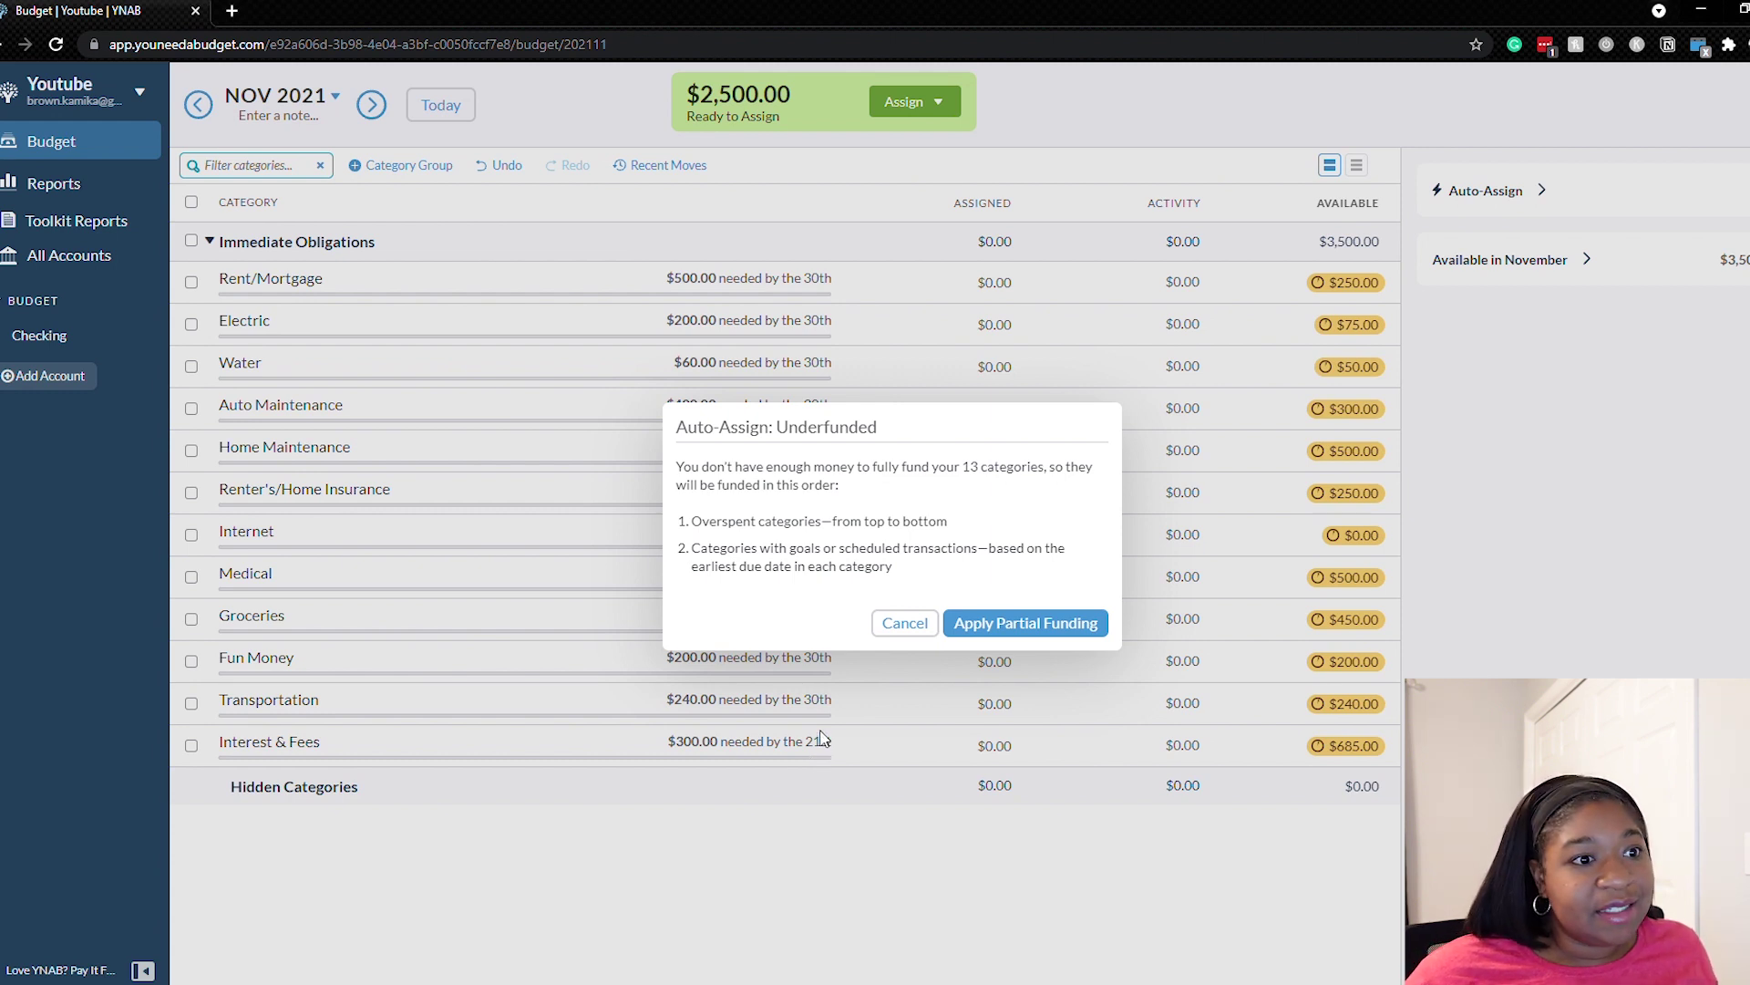
click(994, 637)
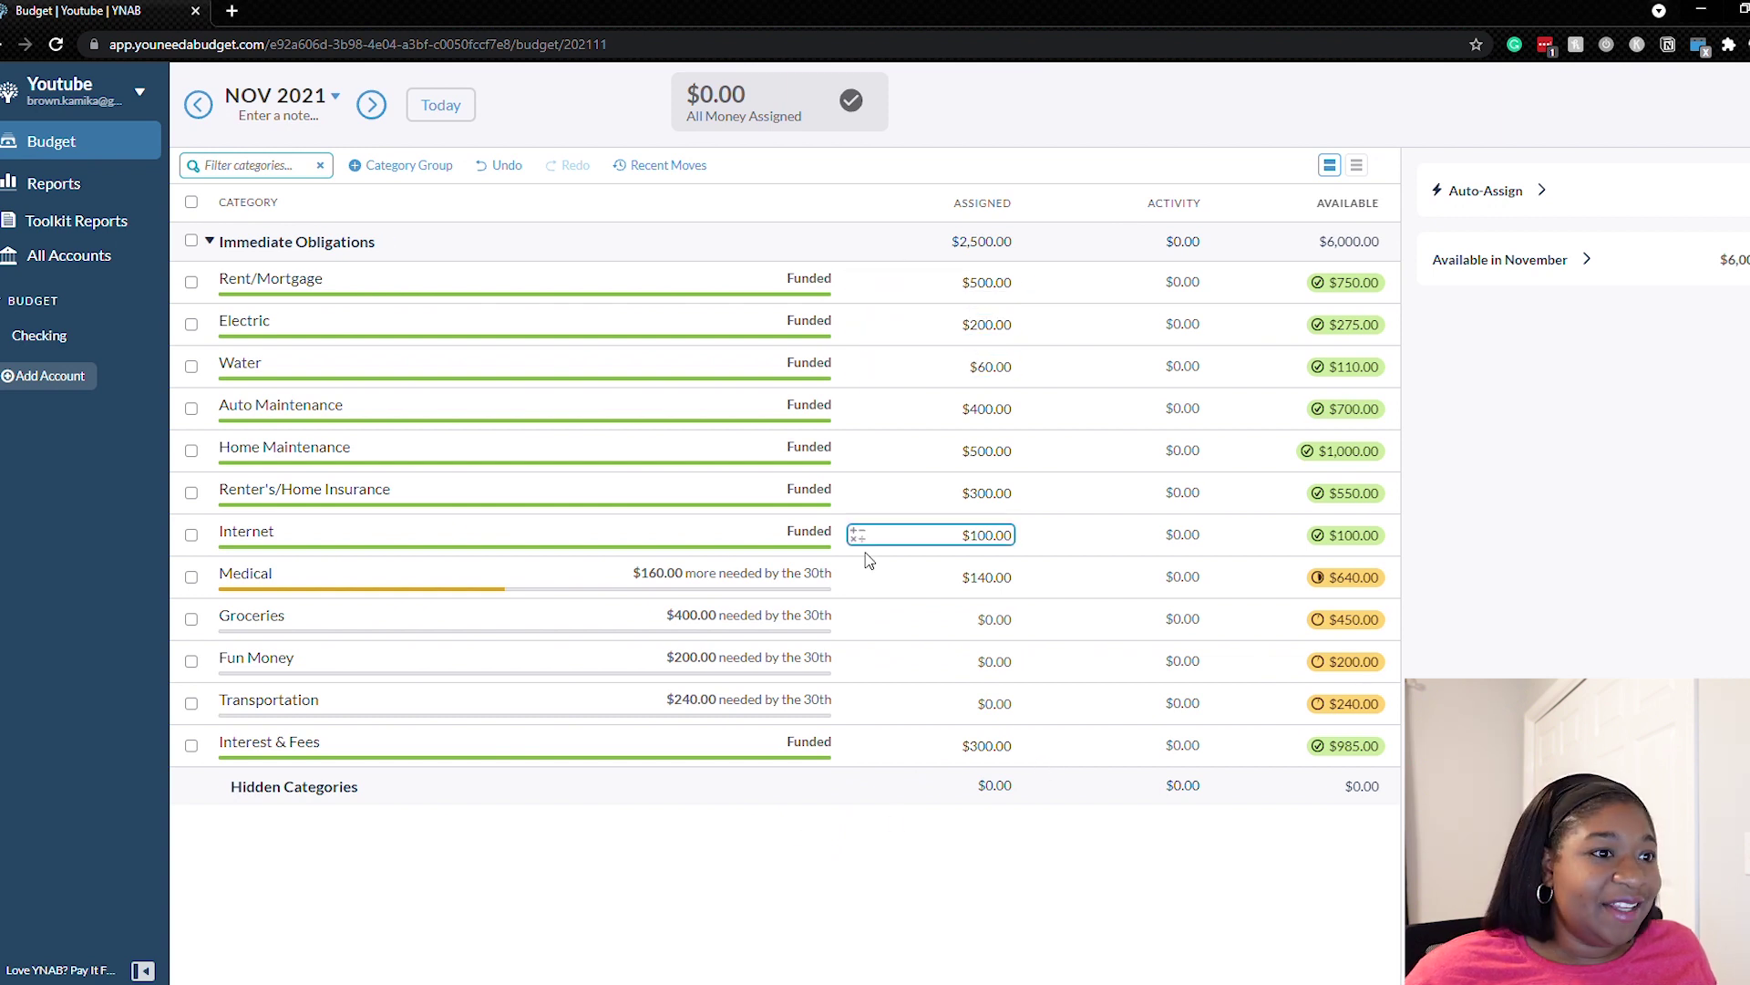
click(520, 171)
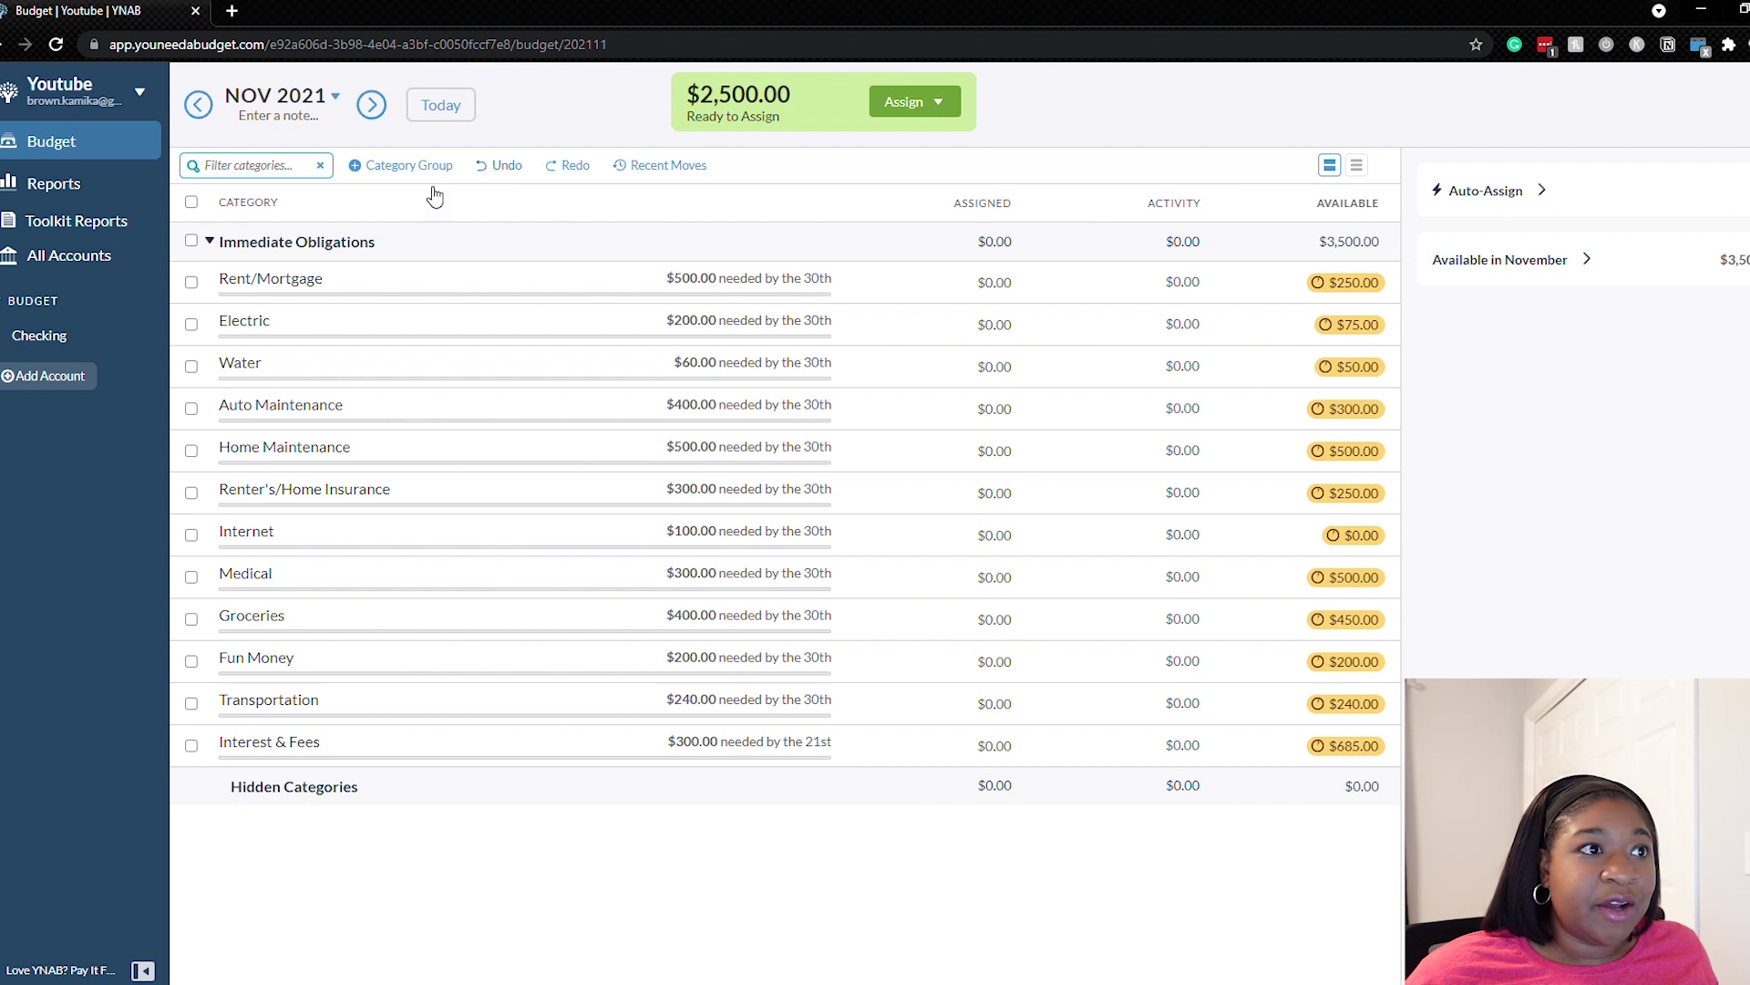
Set the inflow of the Paycheck transaction in the Checking account to $3,500
click(67, 337)
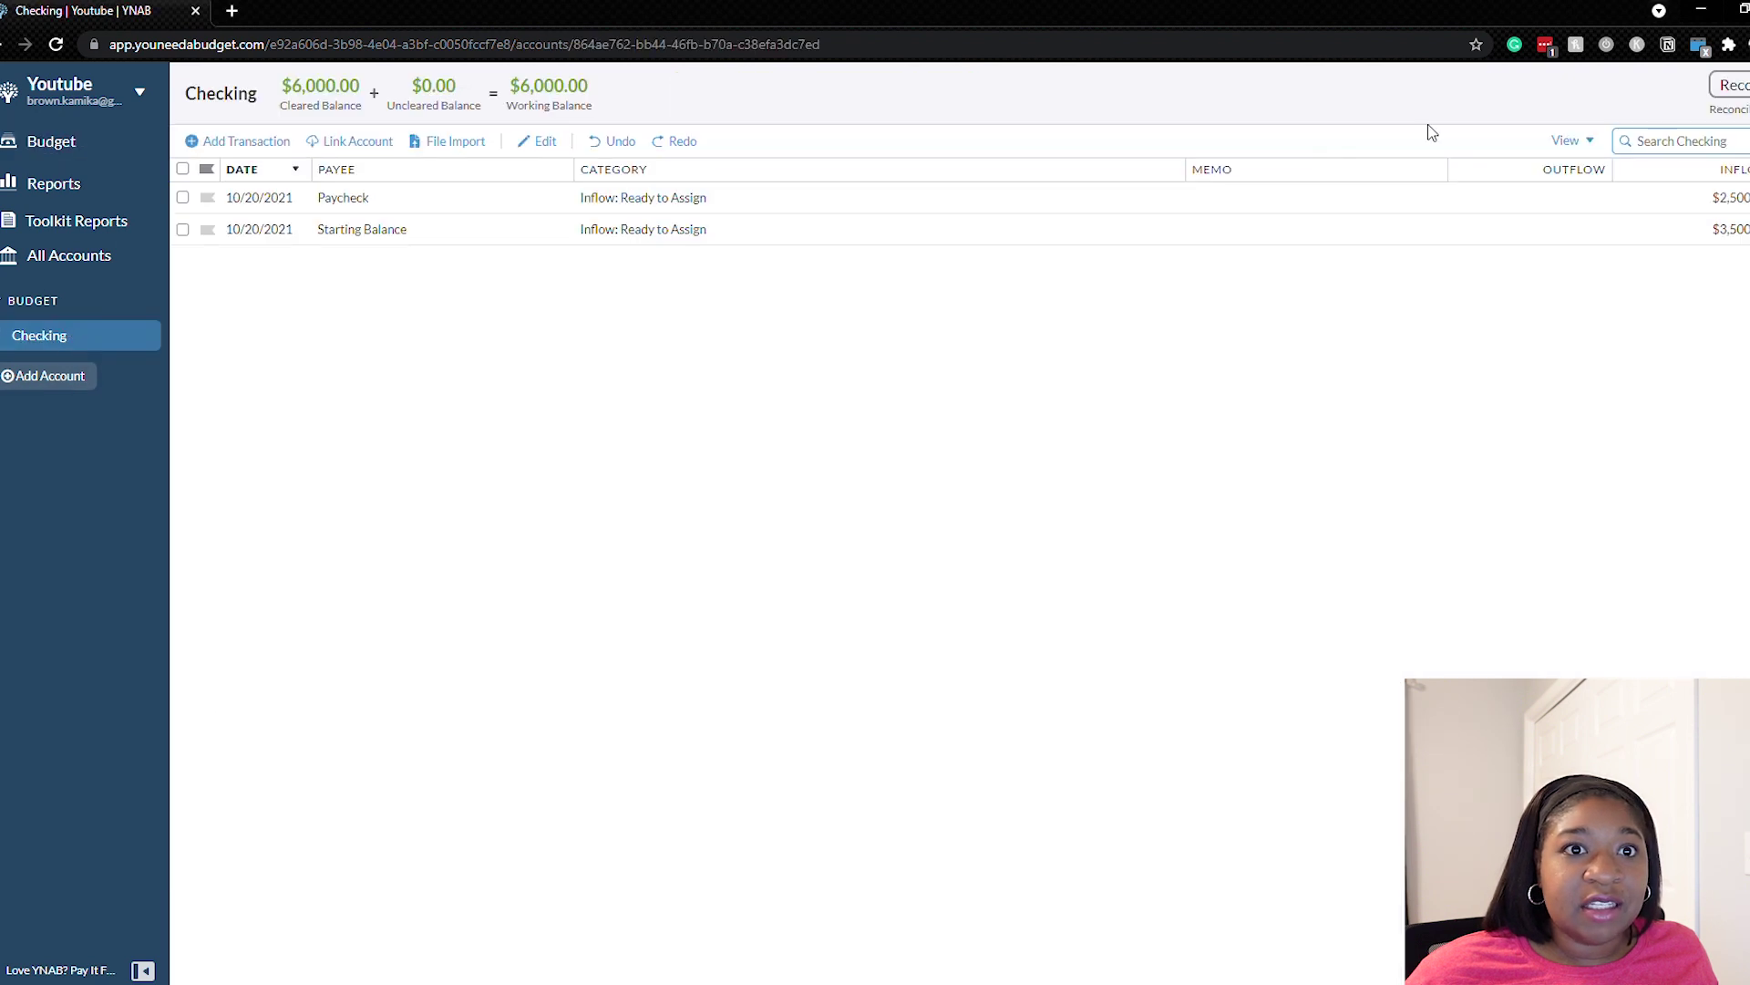
click(1728, 201)
click(1728, 198)
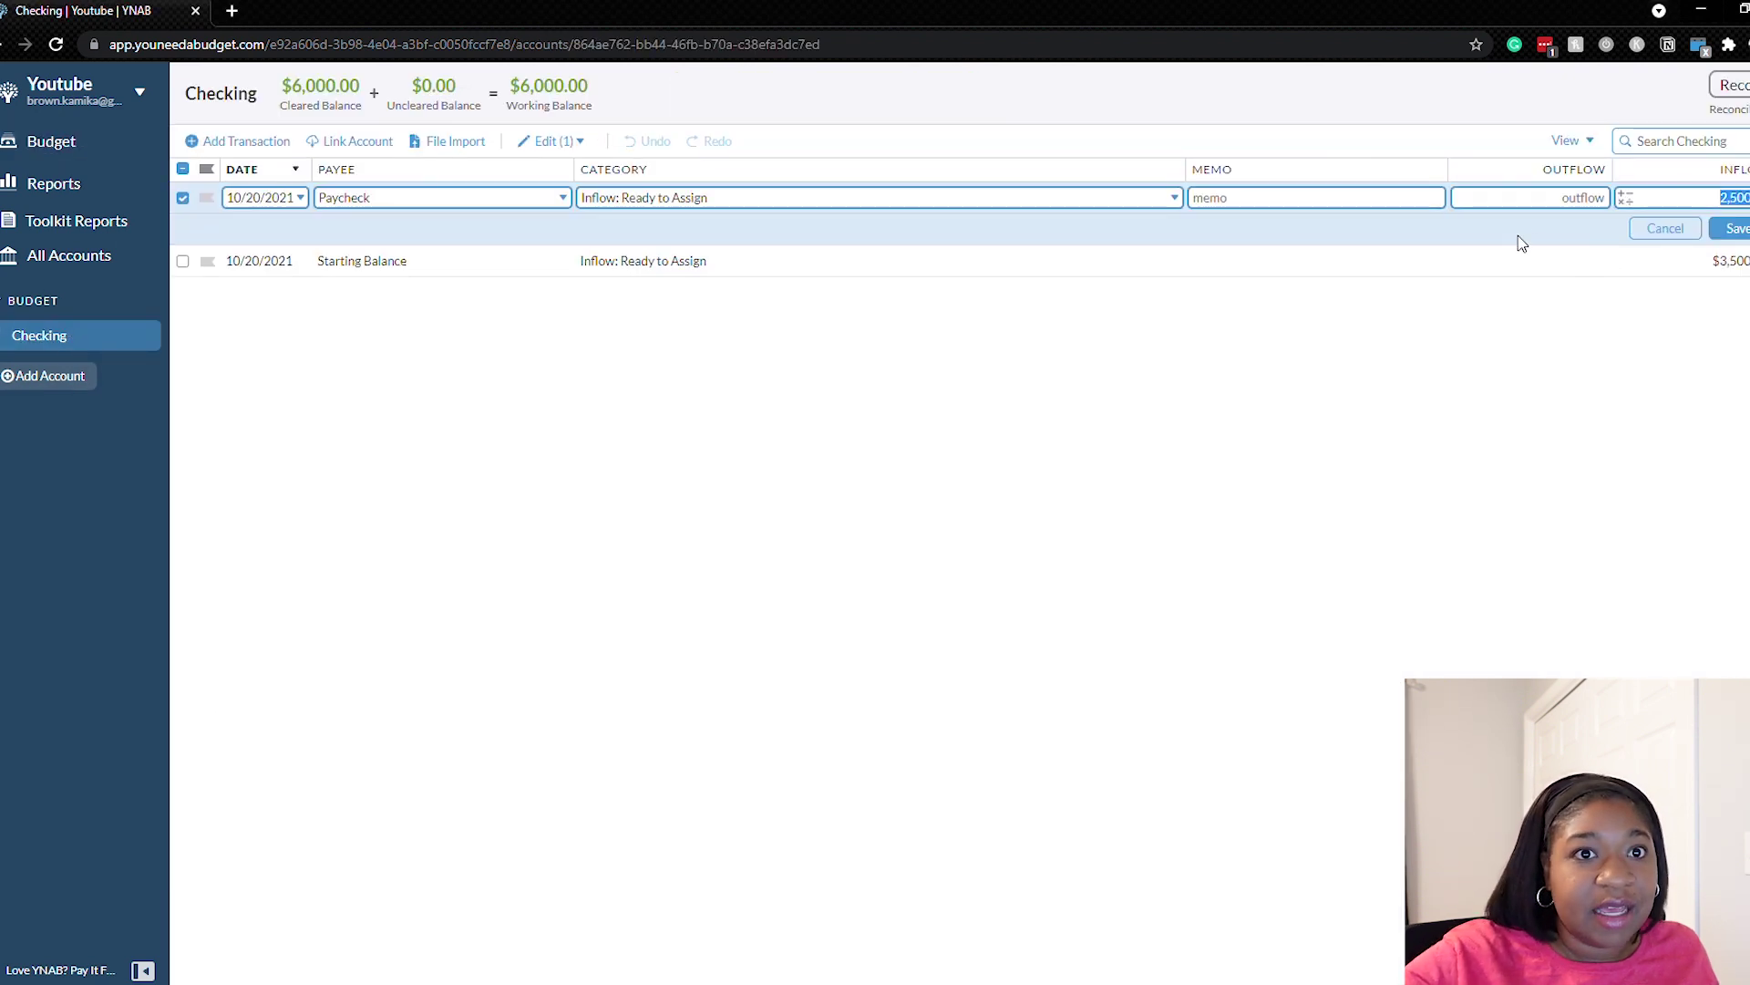
key(BackSpace)
key(Return)
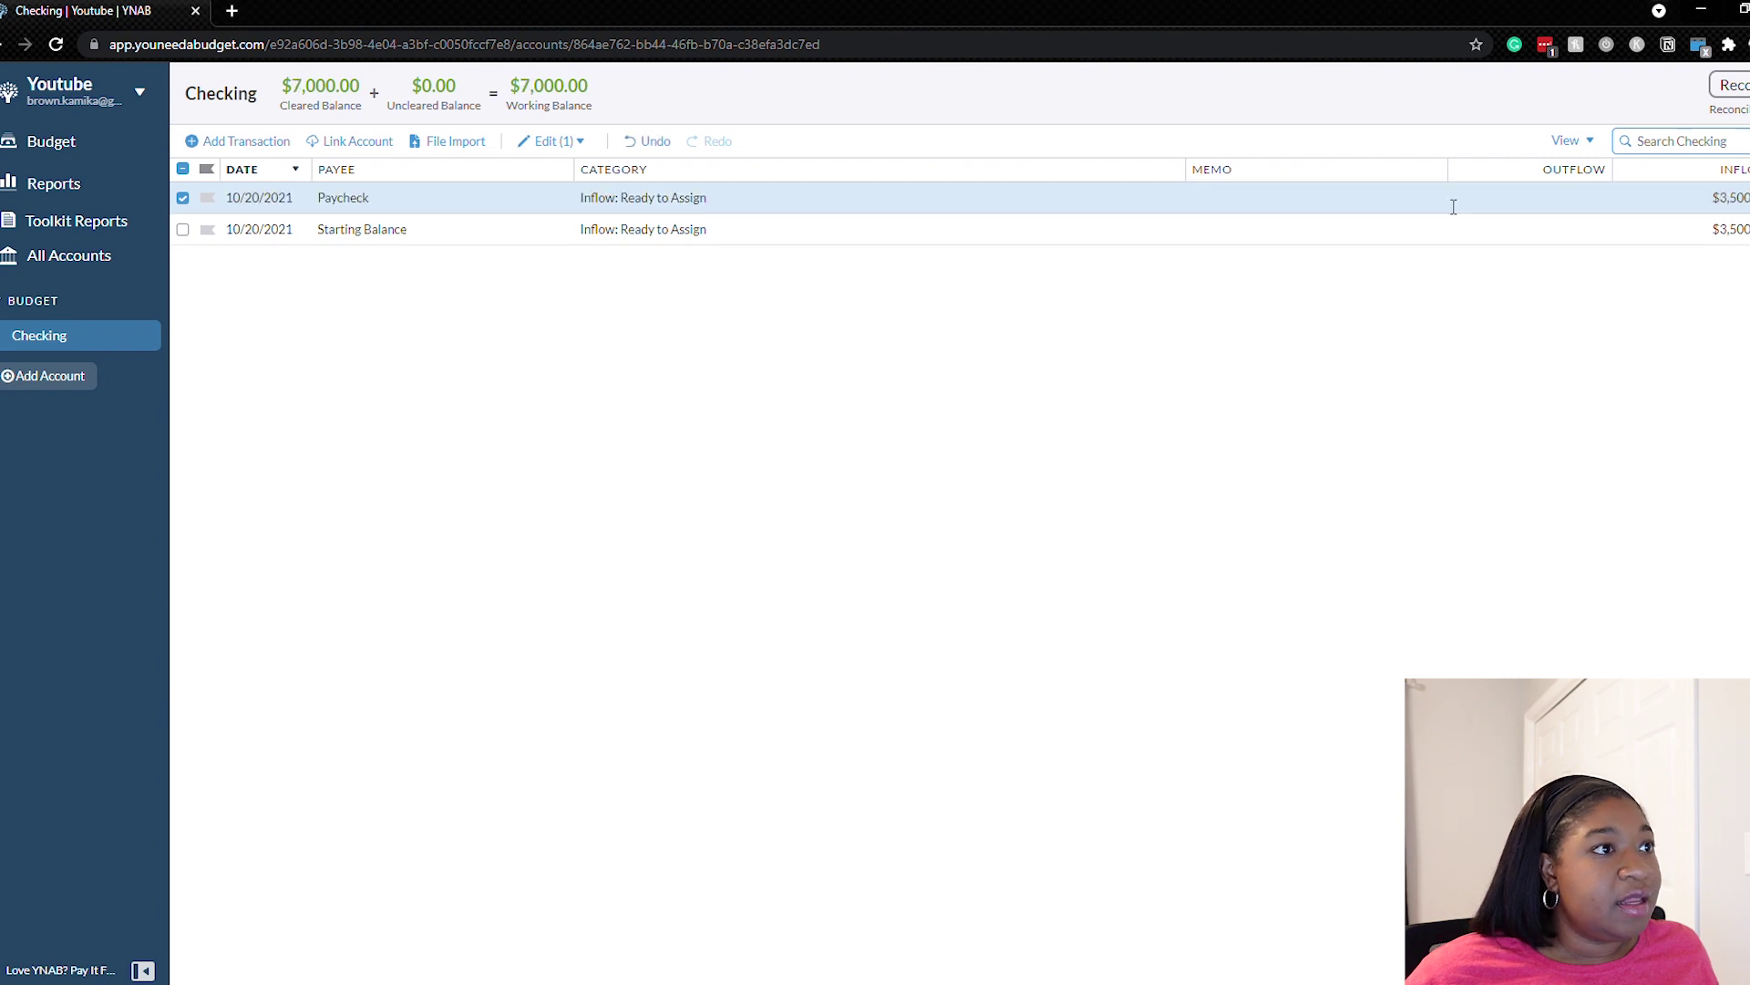
Return to the budget, review the auto-assign options and October 2021's assigned amounts, and go back to November 2021
click(51, 141)
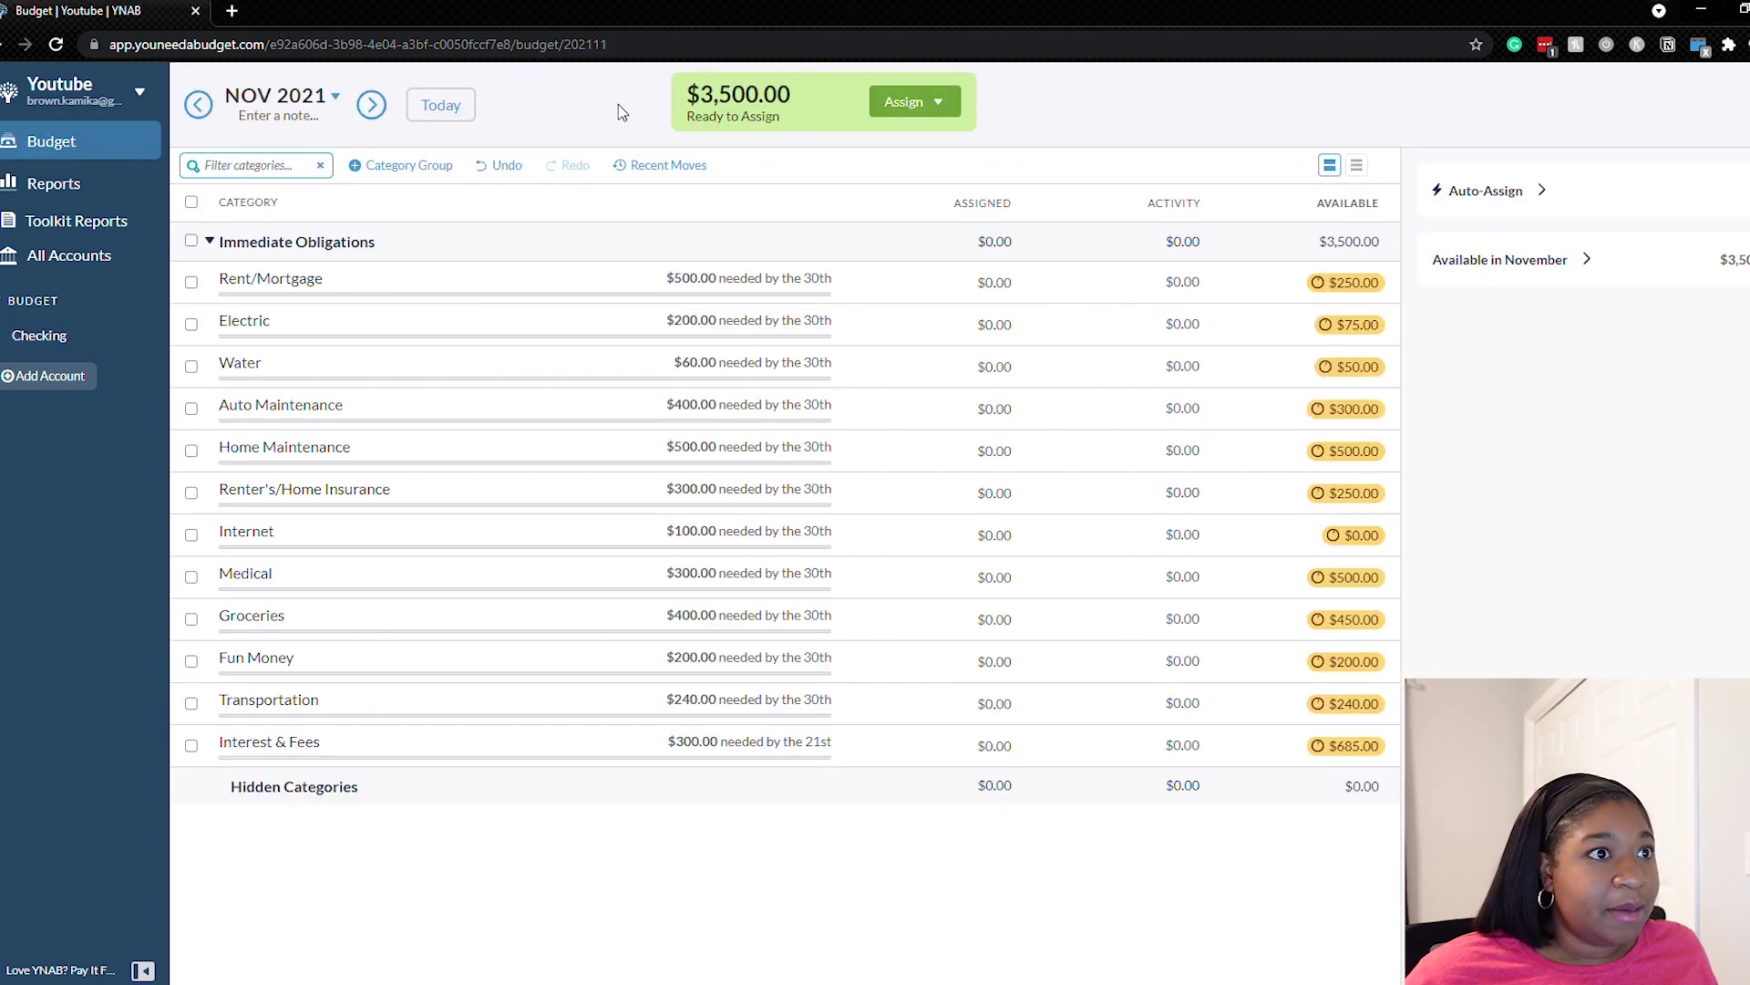
click(941, 101)
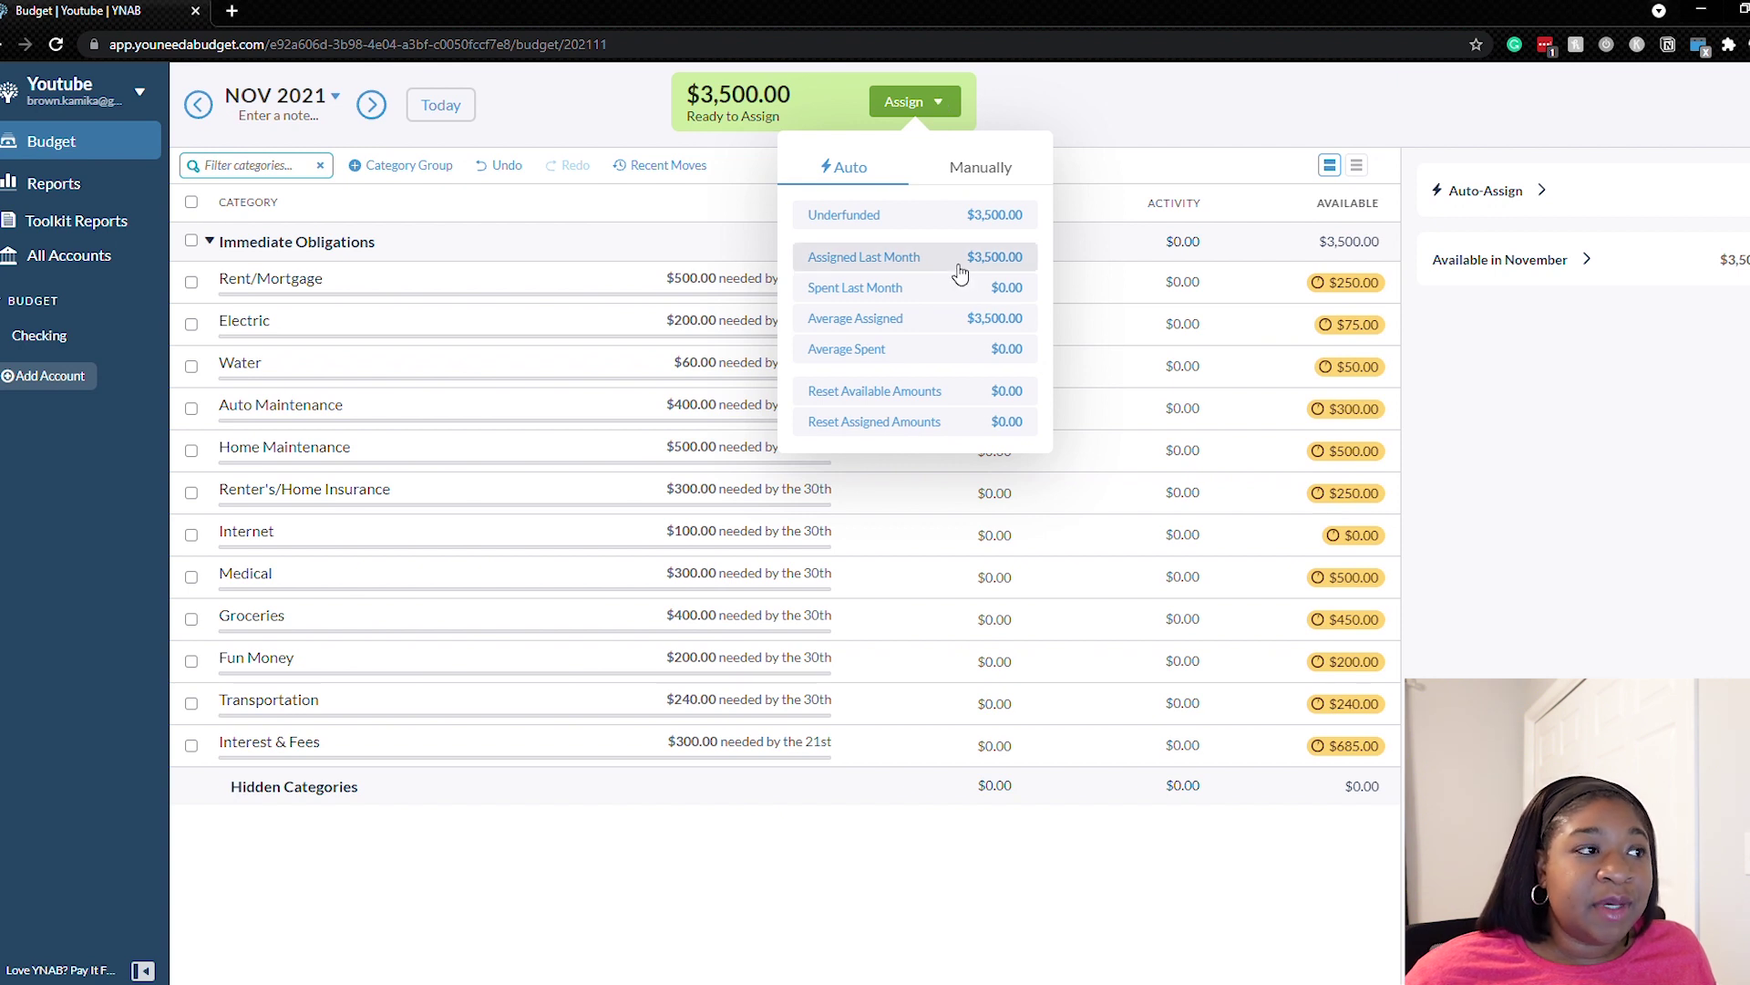
click(564, 98)
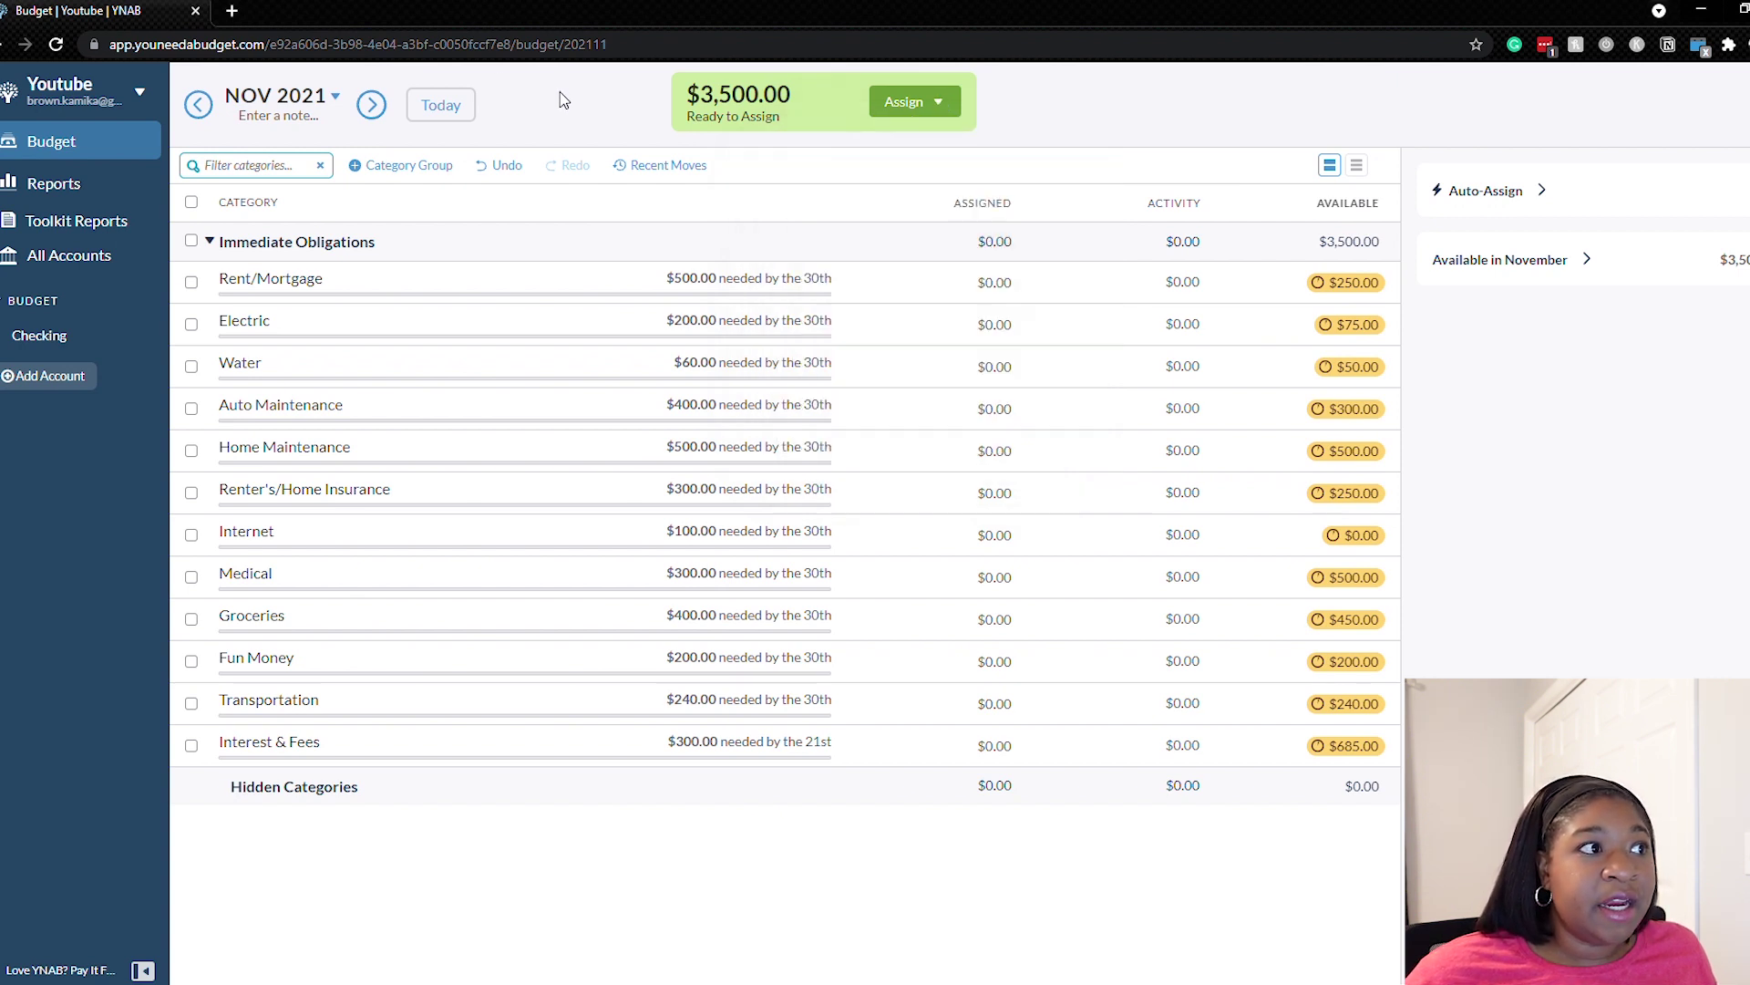
click(199, 106)
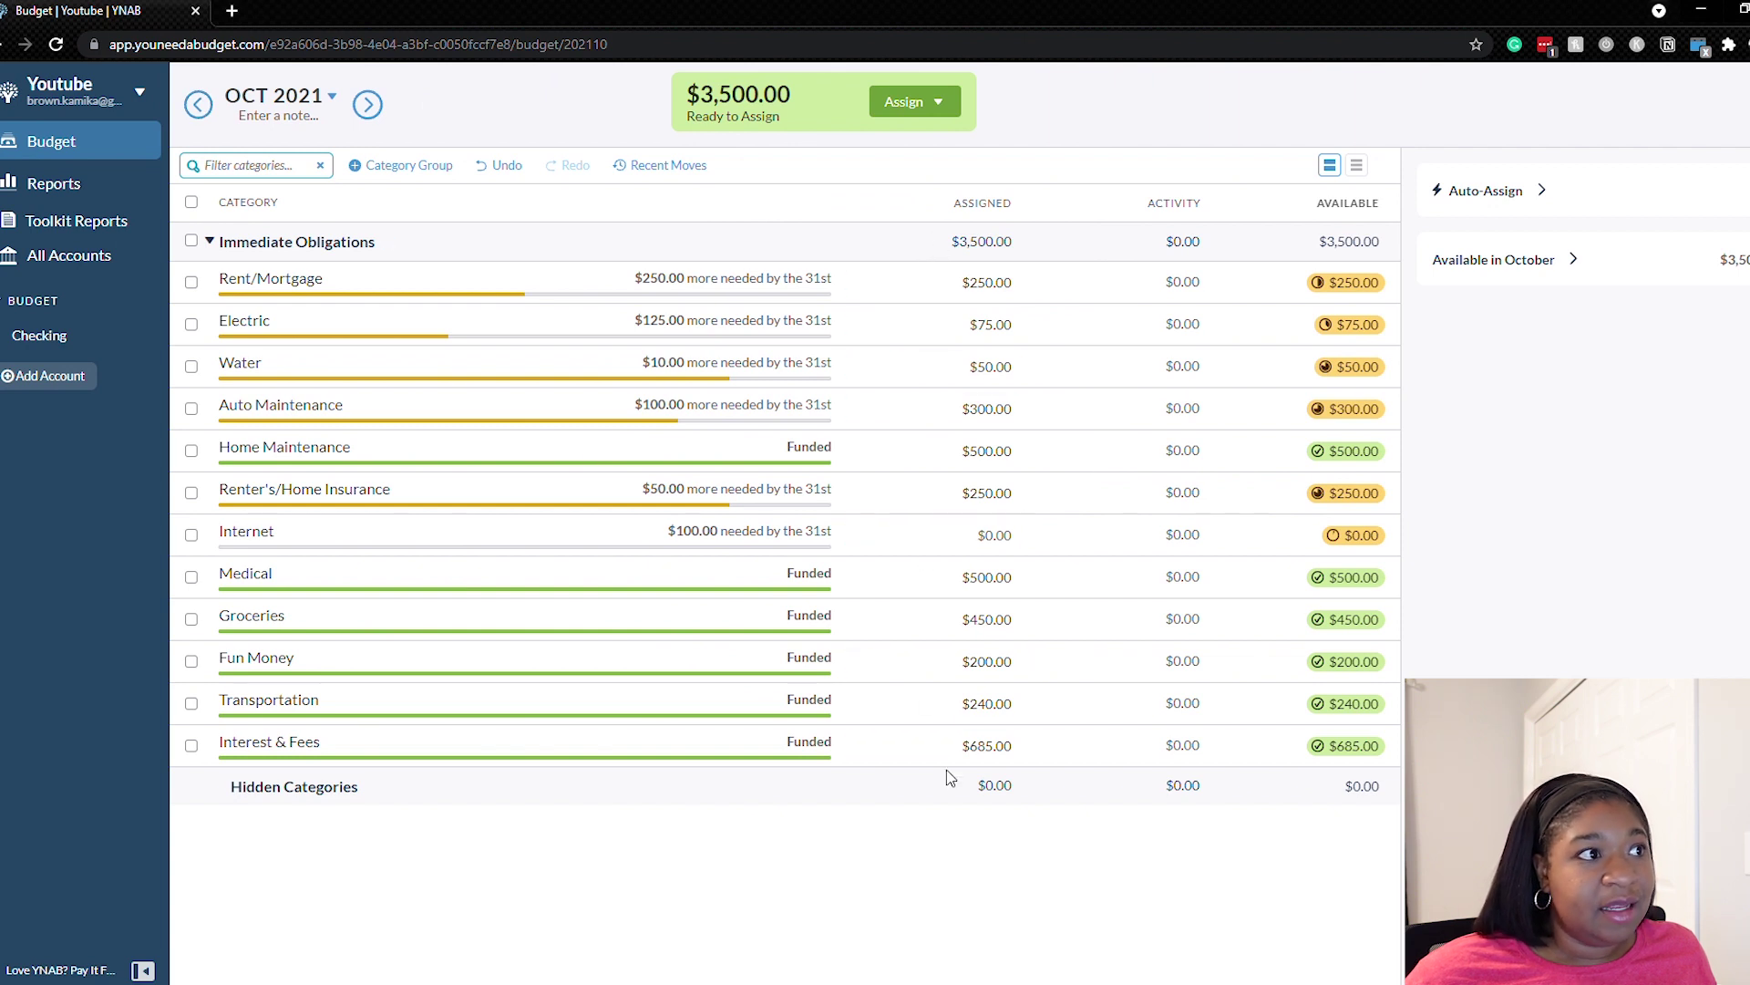
click(368, 105)
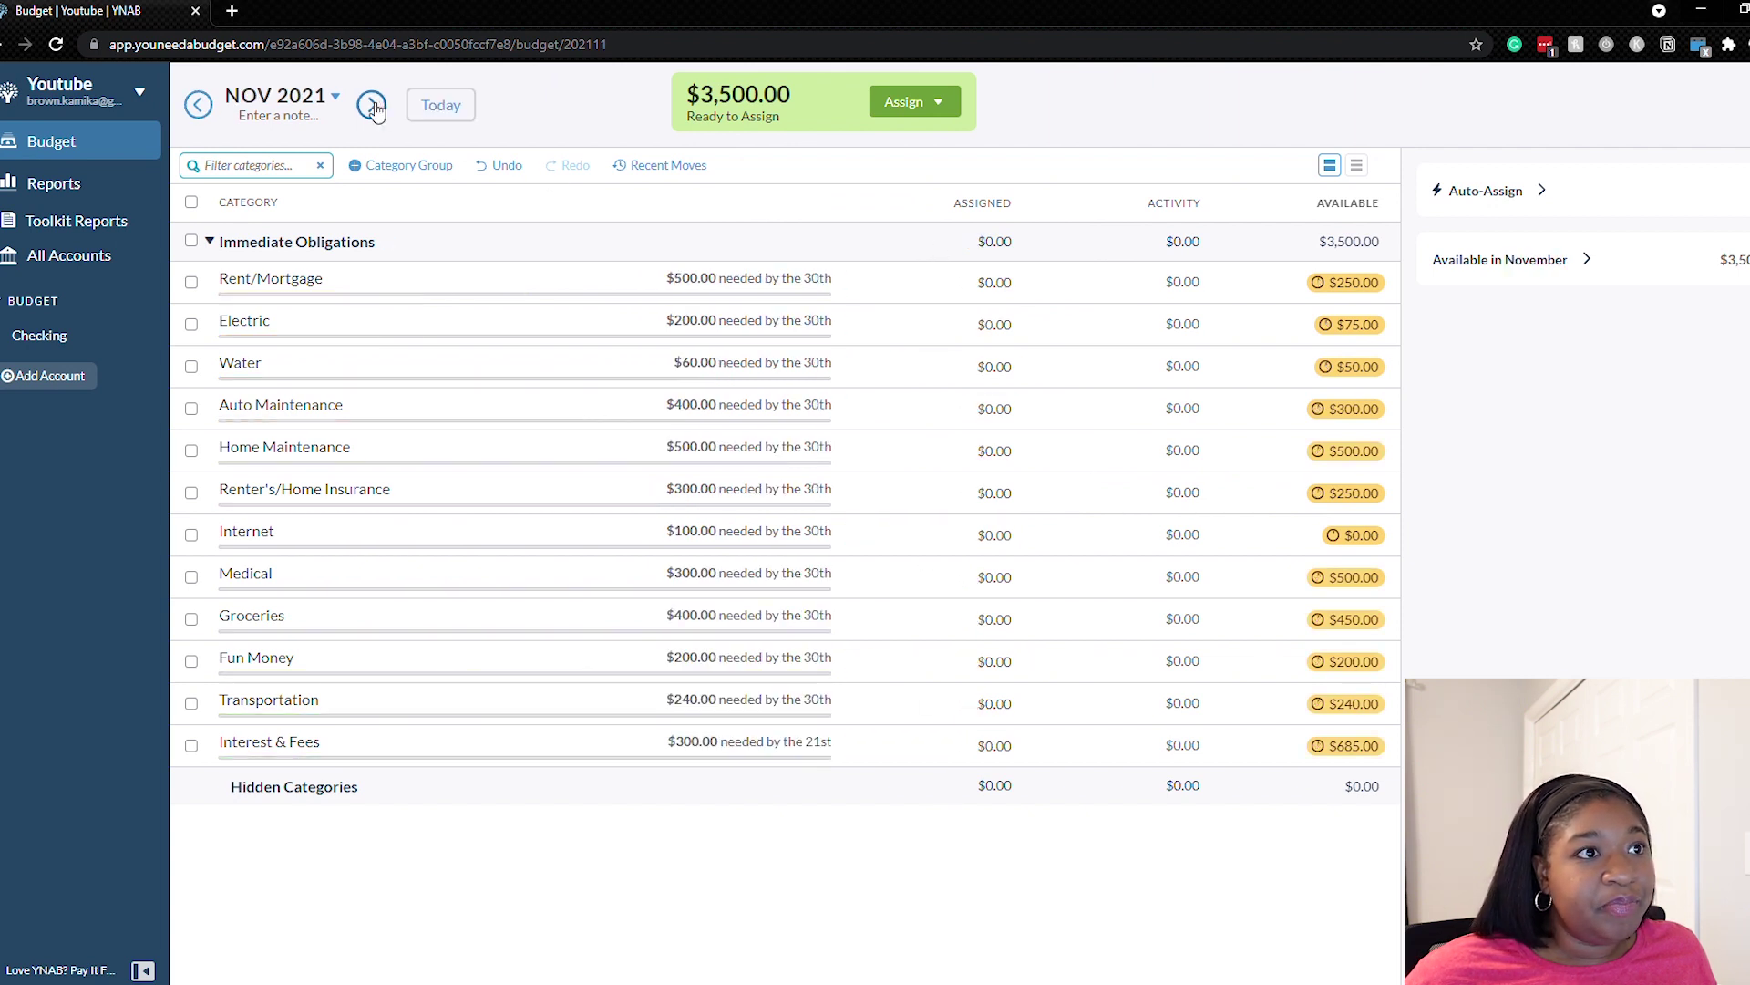
Auto-assign November 2021's categories with the amounts assigned last month, and update the assigned amounts
click(955, 101)
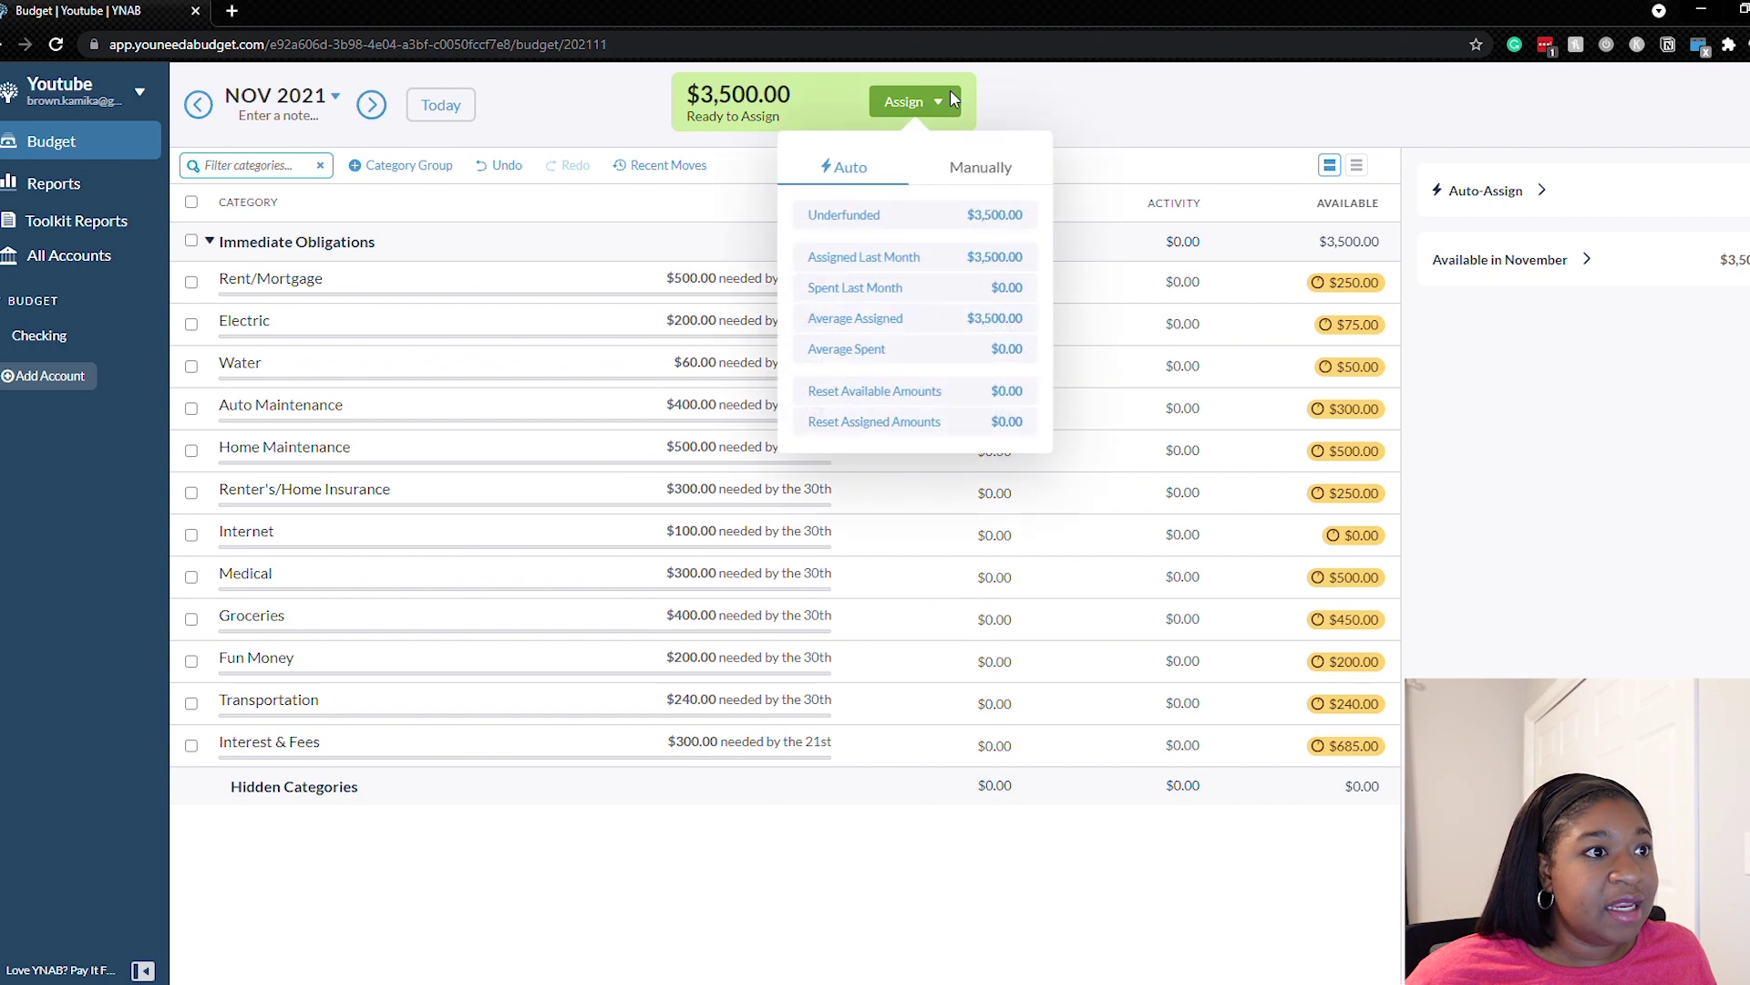
click(941, 261)
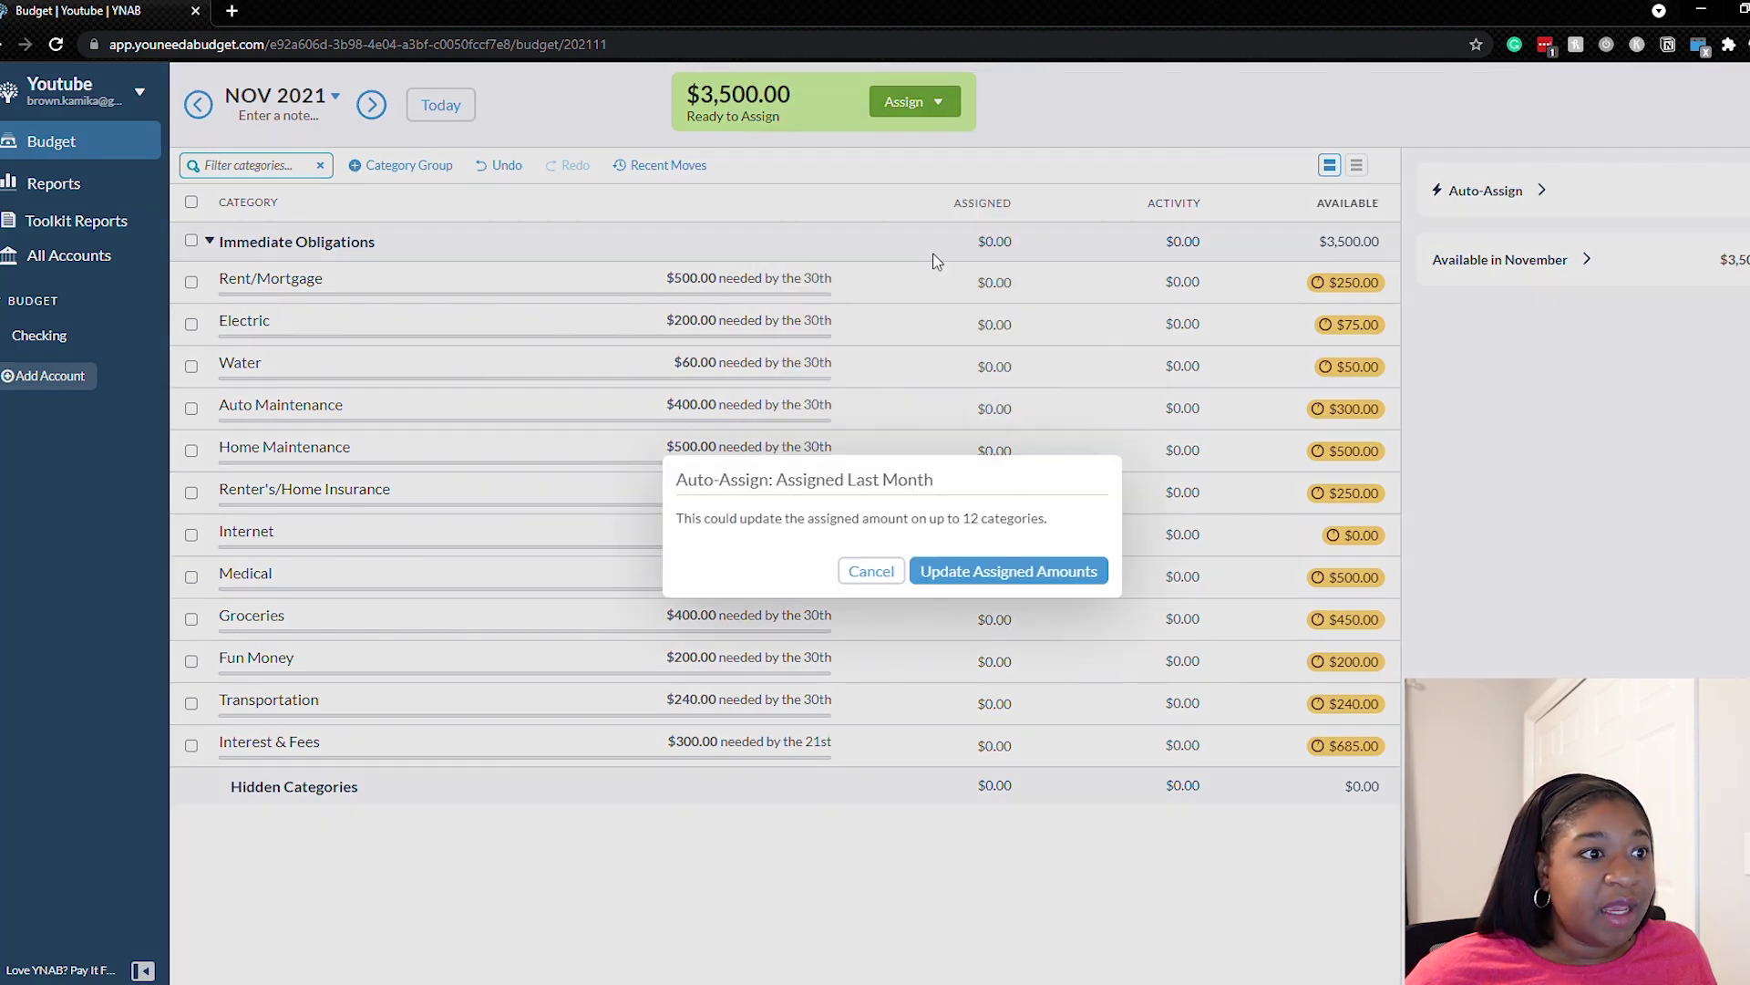
click(1023, 570)
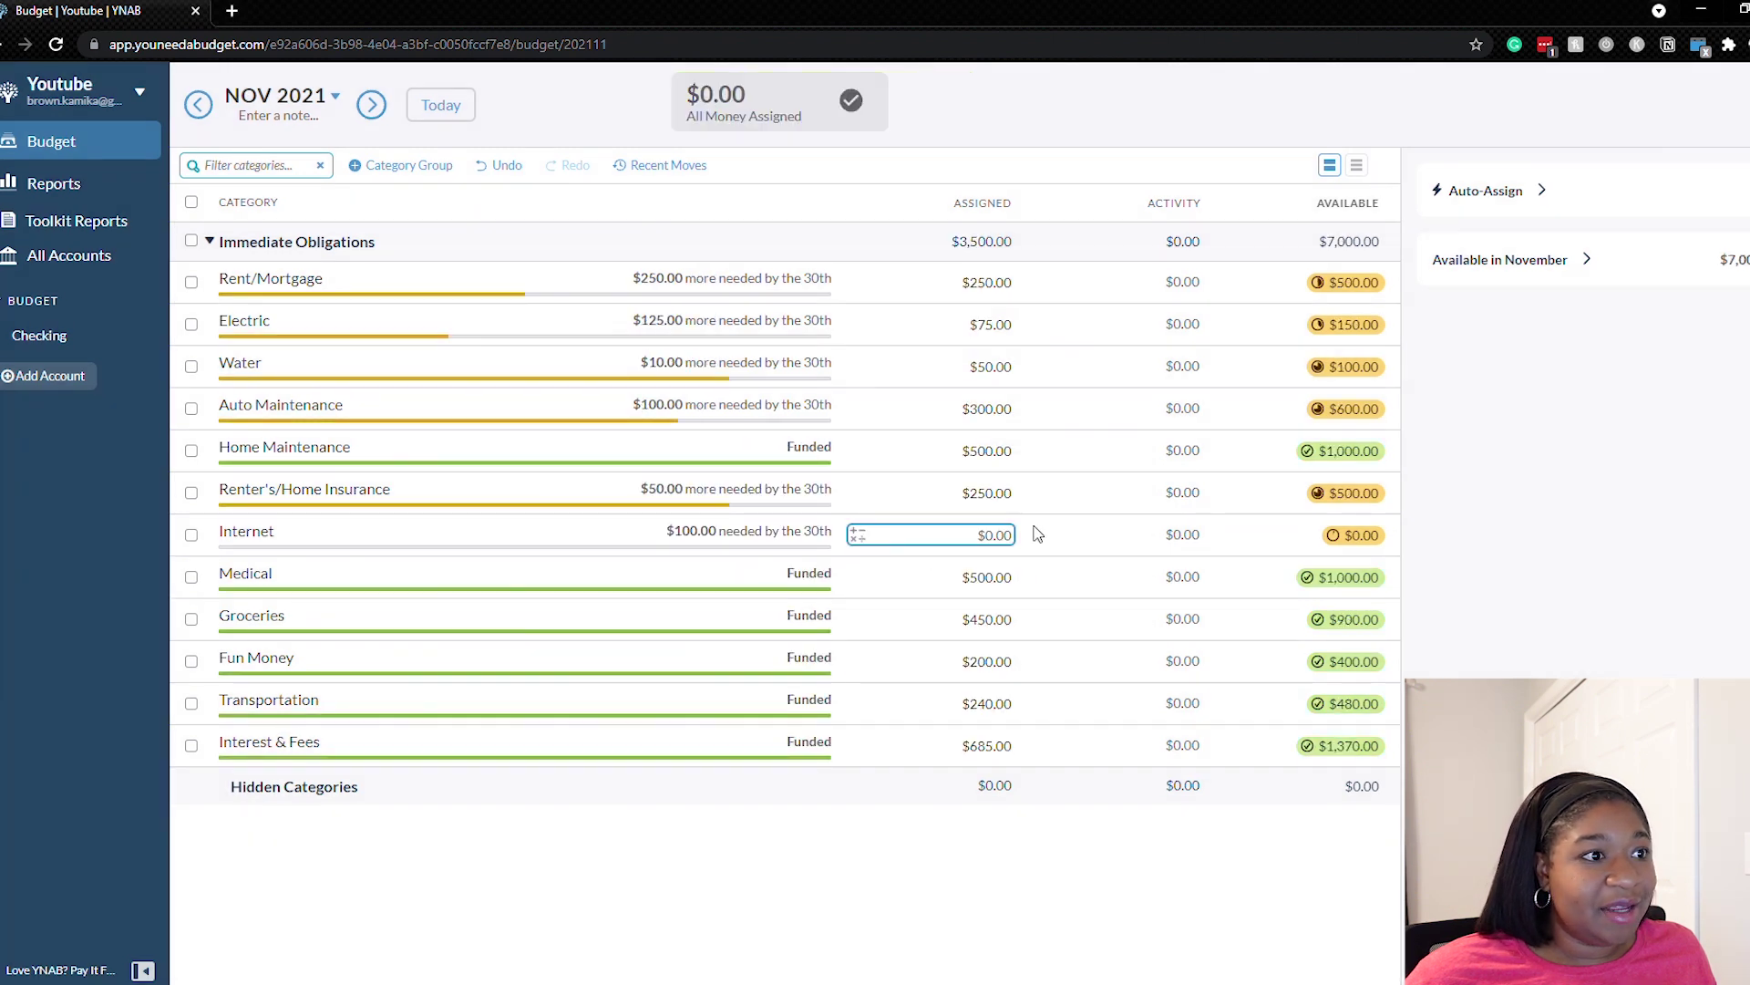
Compare the assigned amounts with October 2021, return to November 2021, and undo the auto-assignment
click(199, 105)
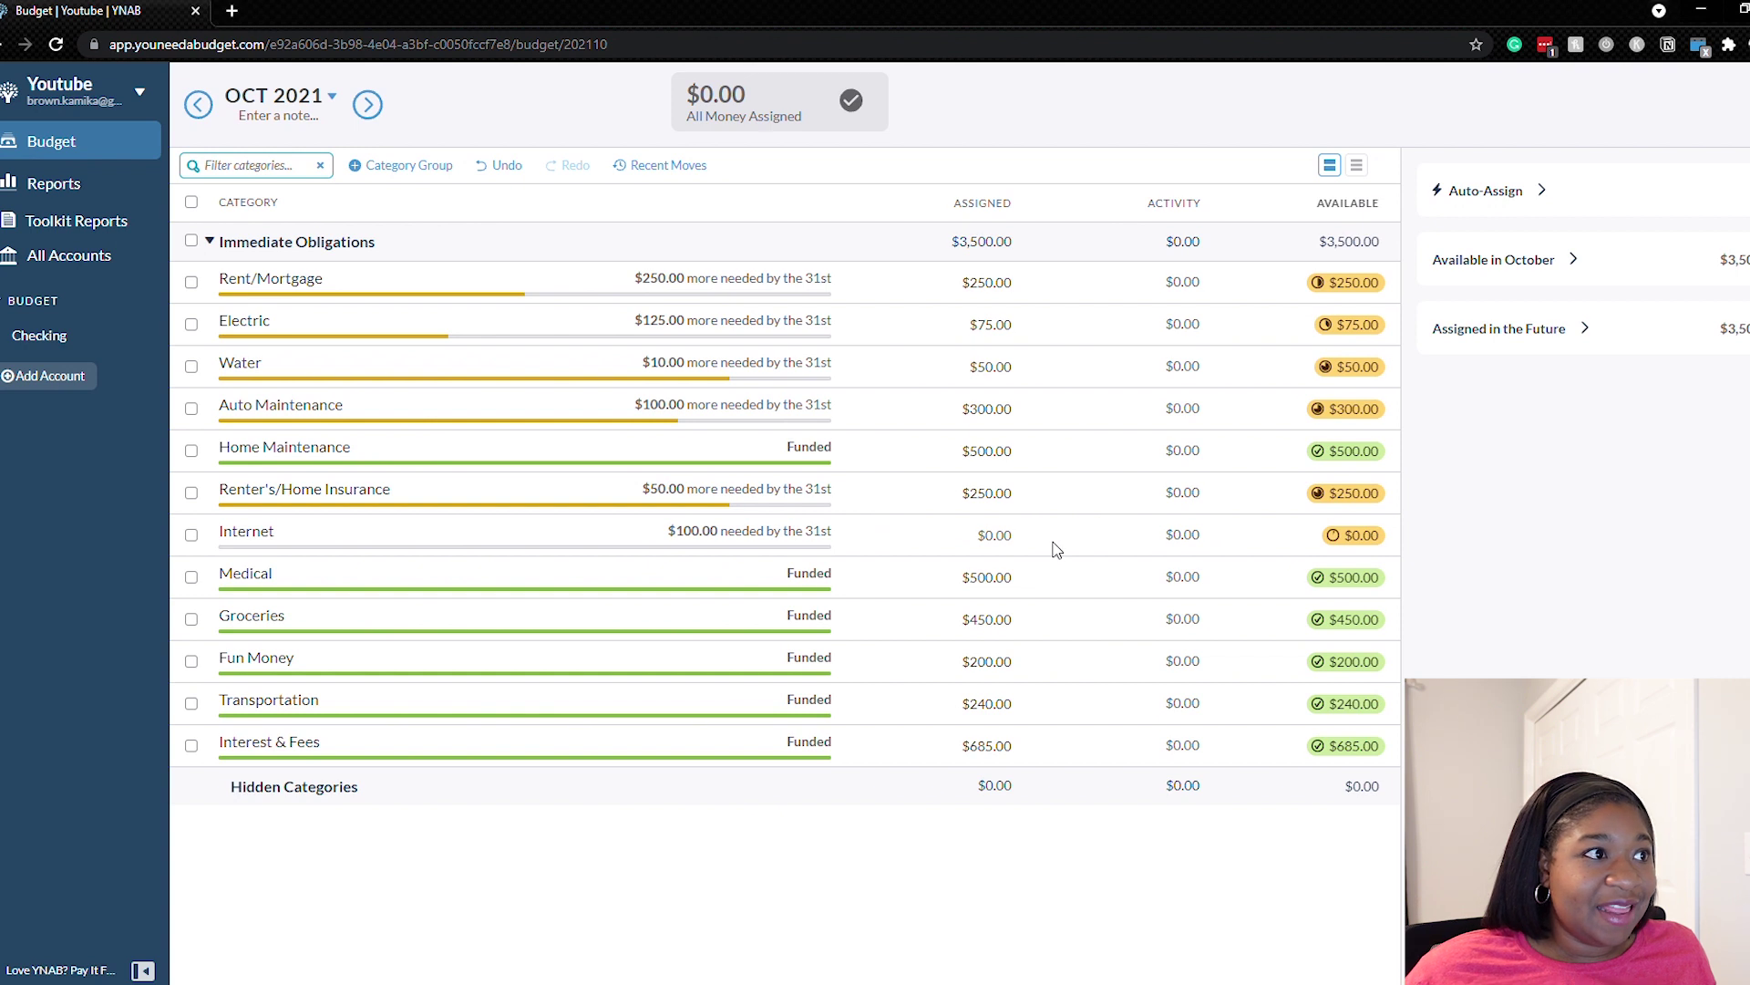
click(369, 104)
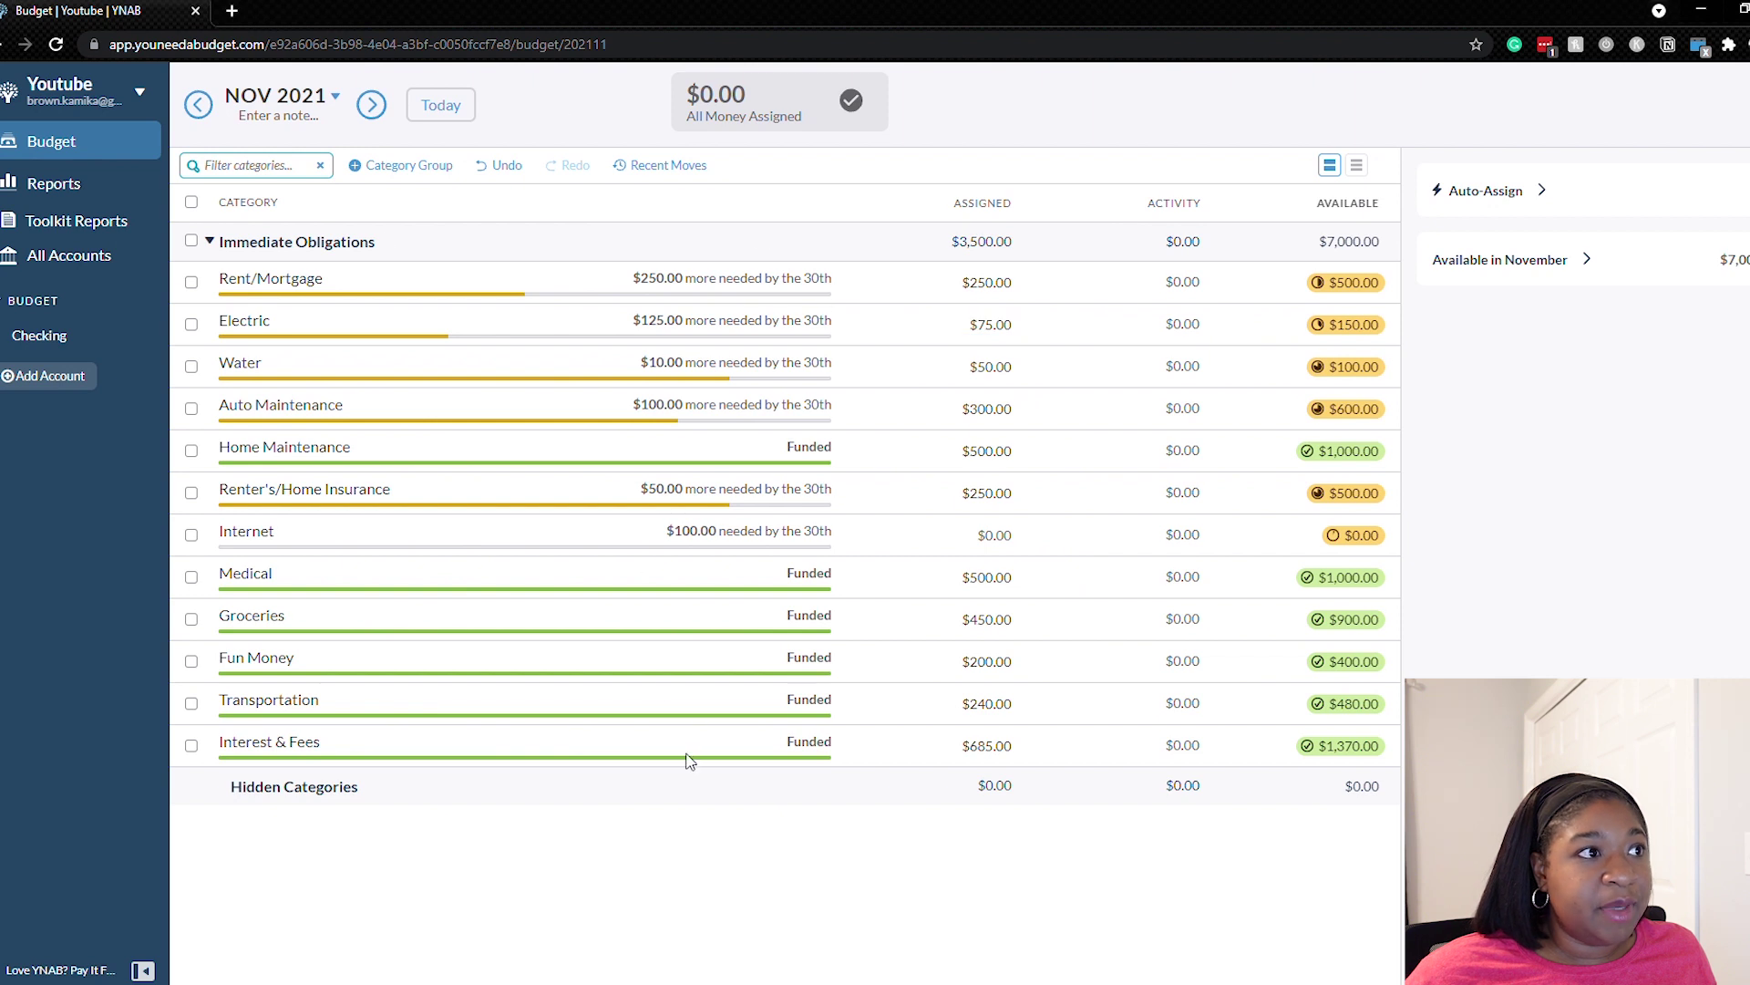
click(508, 170)
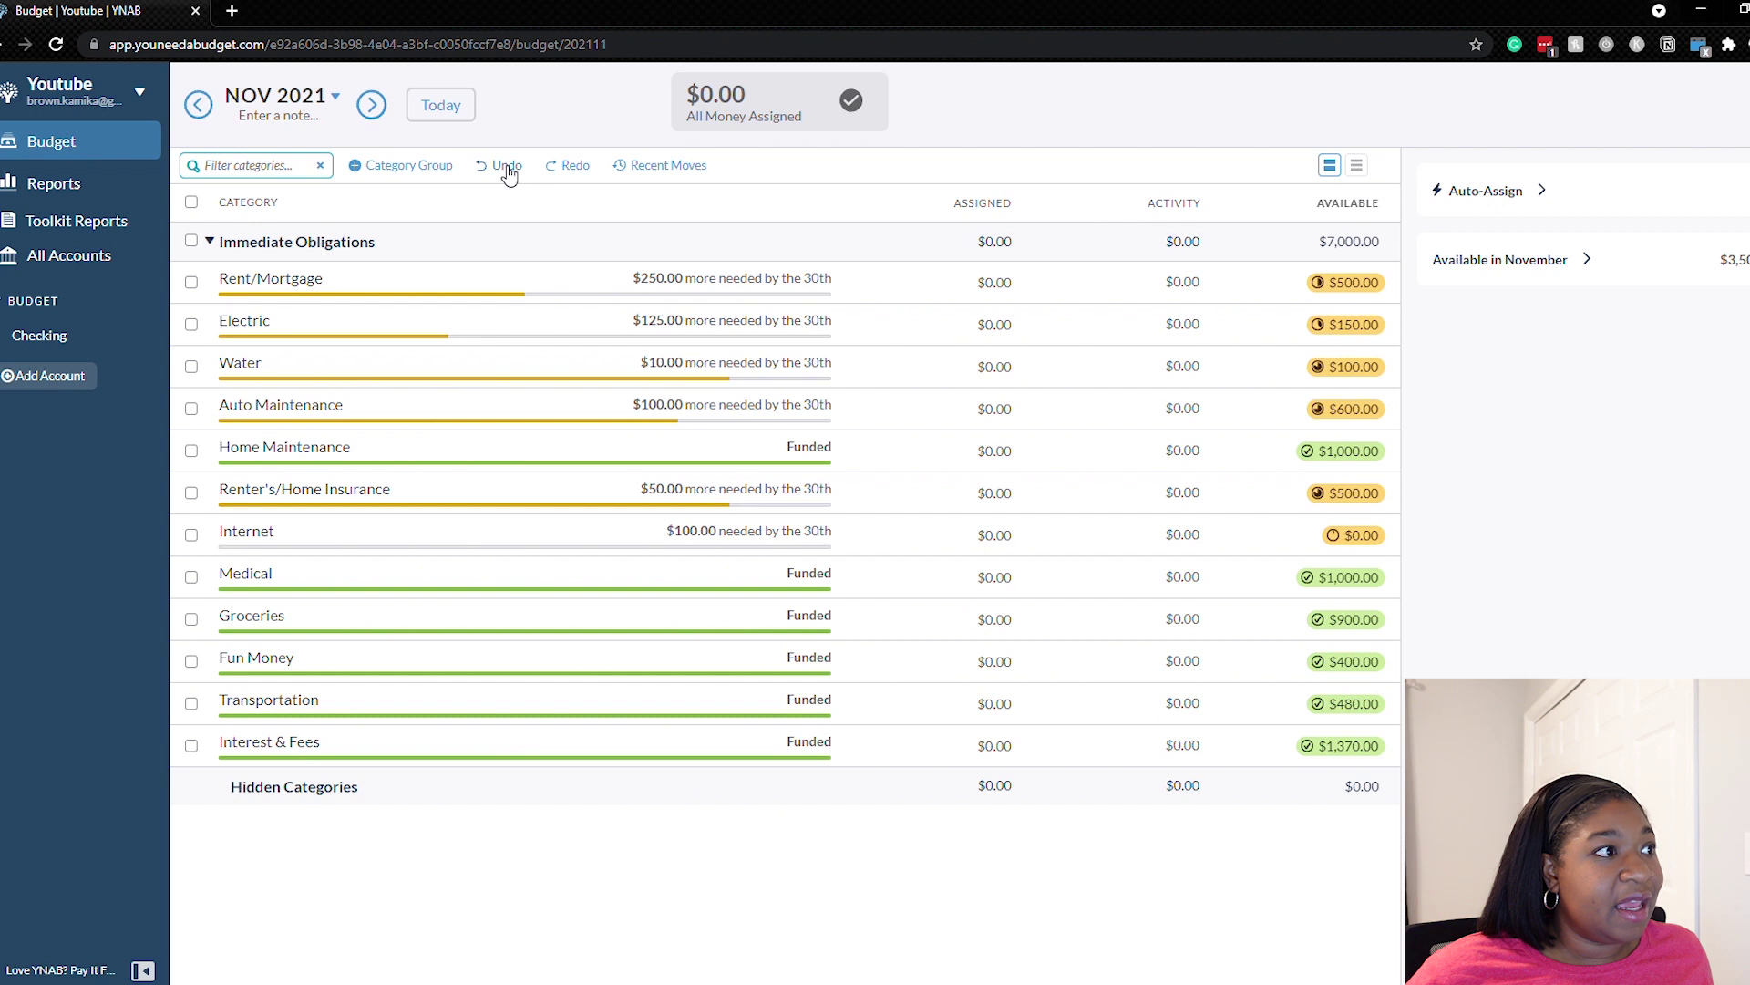
Set the inflow of the Paycheck transaction in the Checking account to $2,500
click(87, 335)
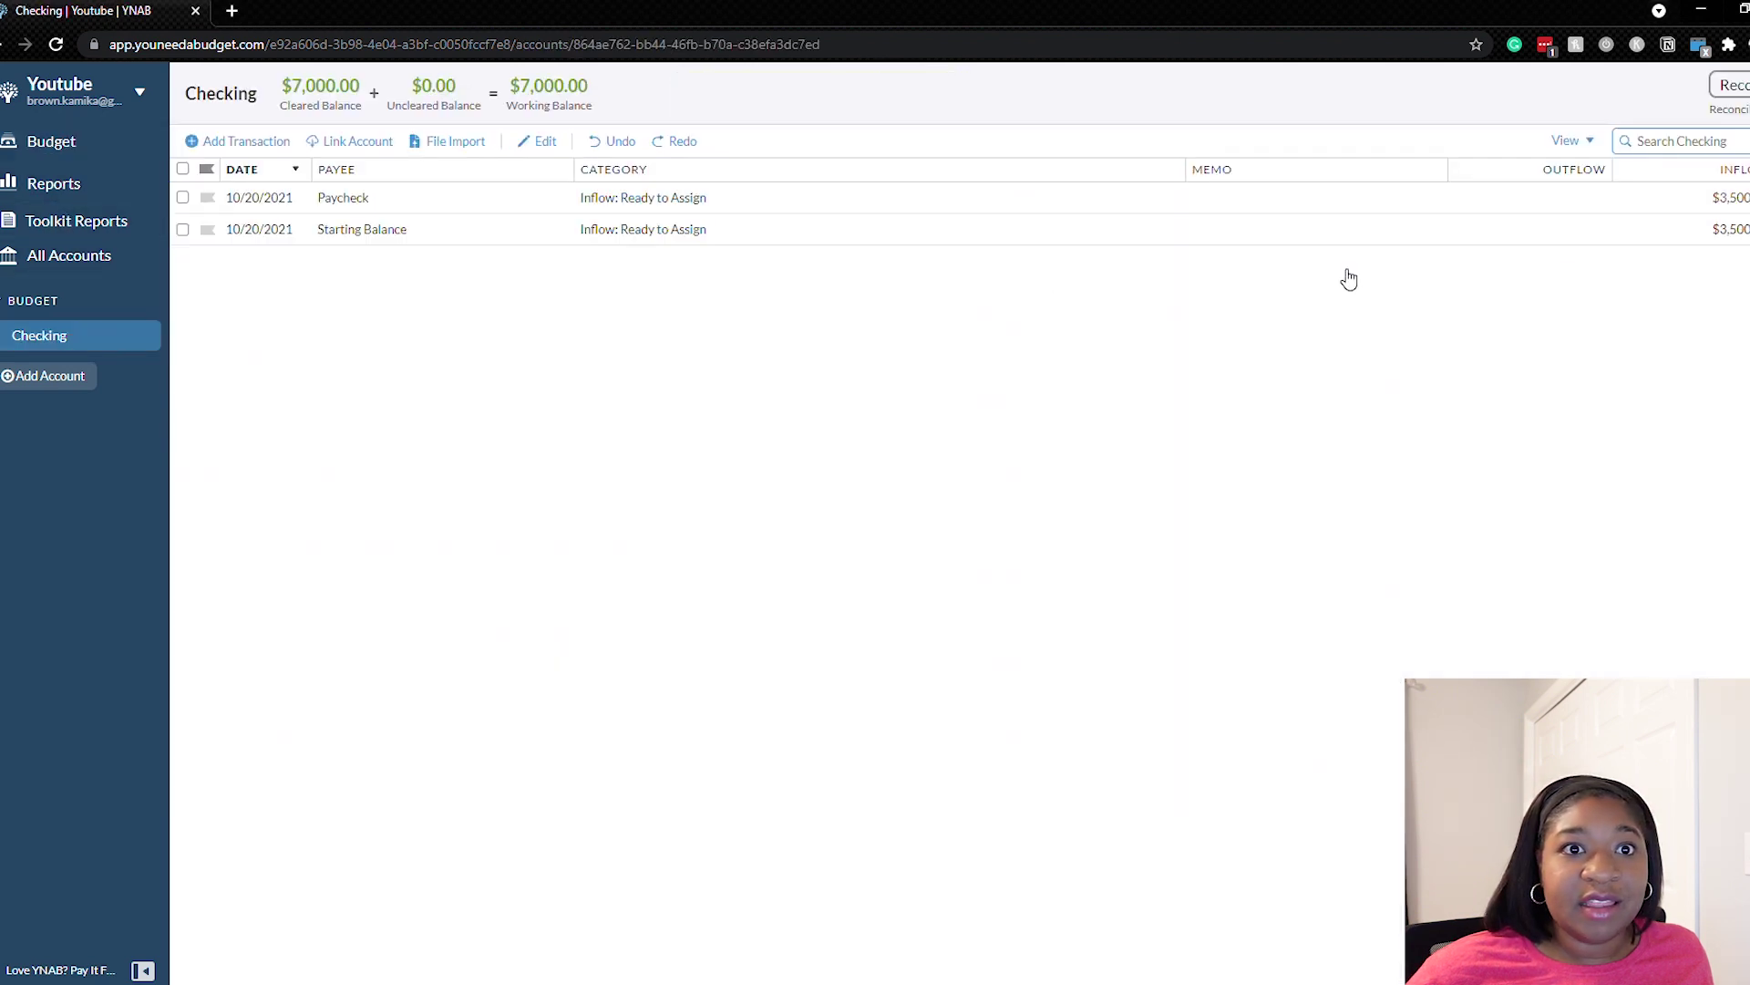
click(1721, 201)
click(1743, 208)
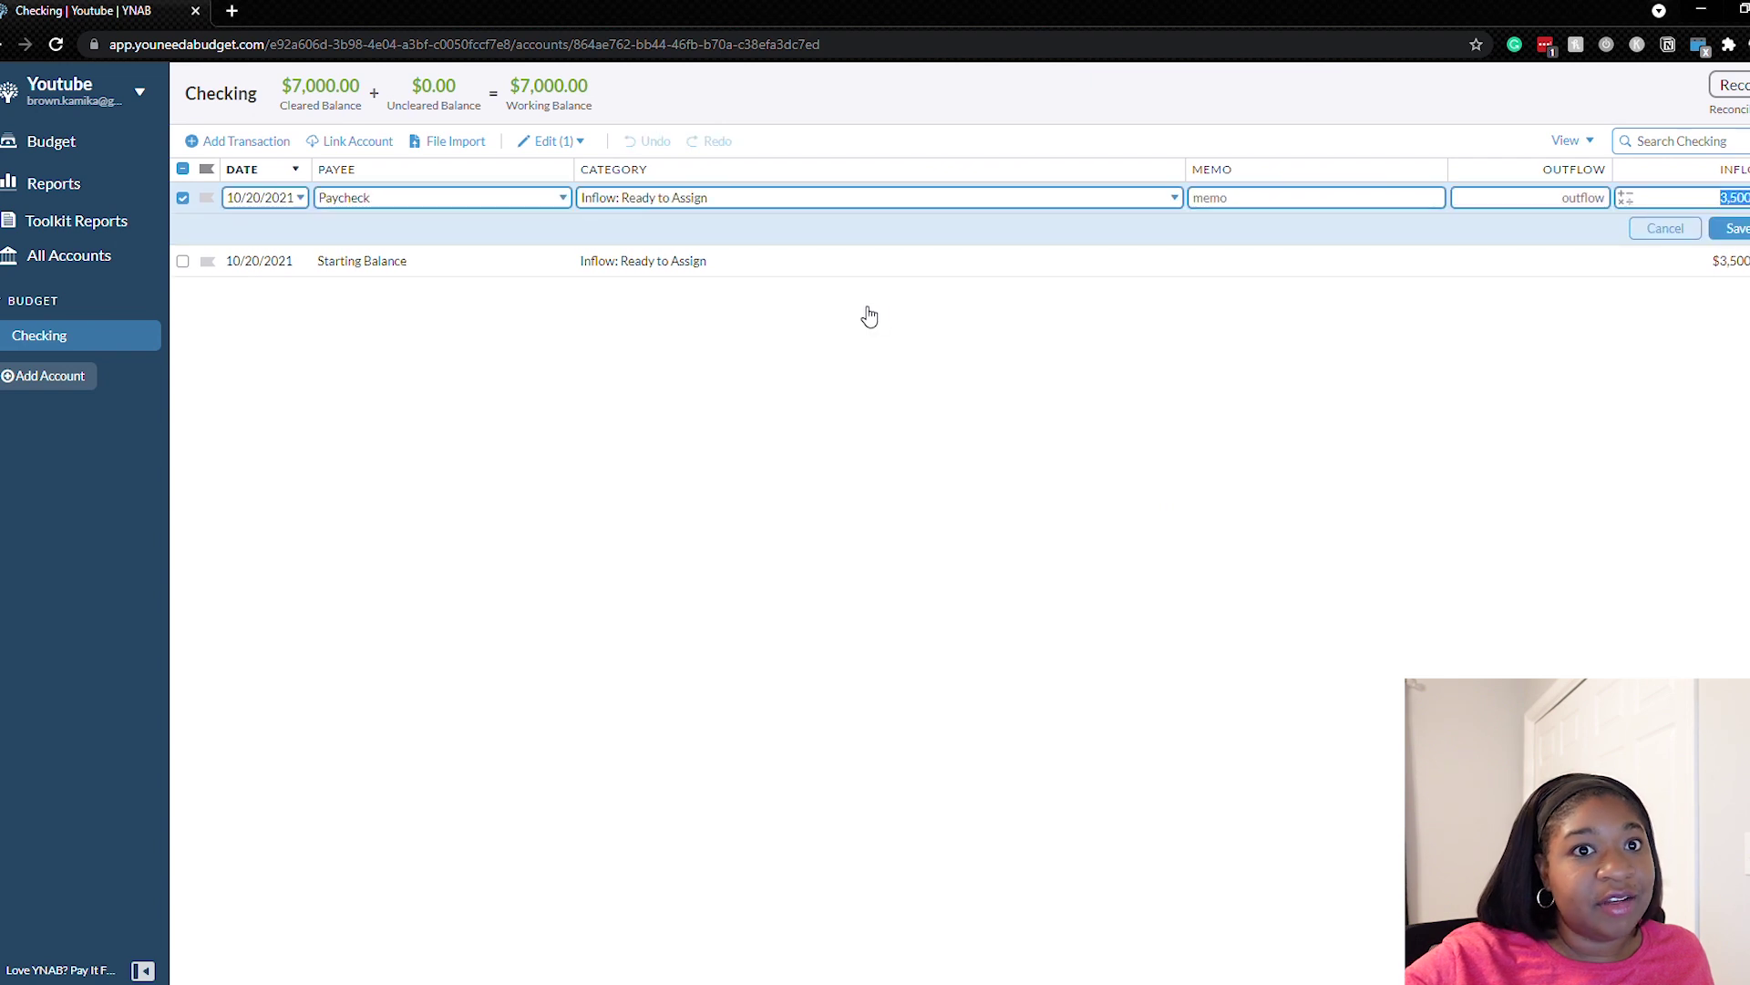
Return to the November 2021 budget, auto-assign last month's assigned amounts to all categories, and undo that assignment
click(80, 150)
click(939, 100)
click(959, 258)
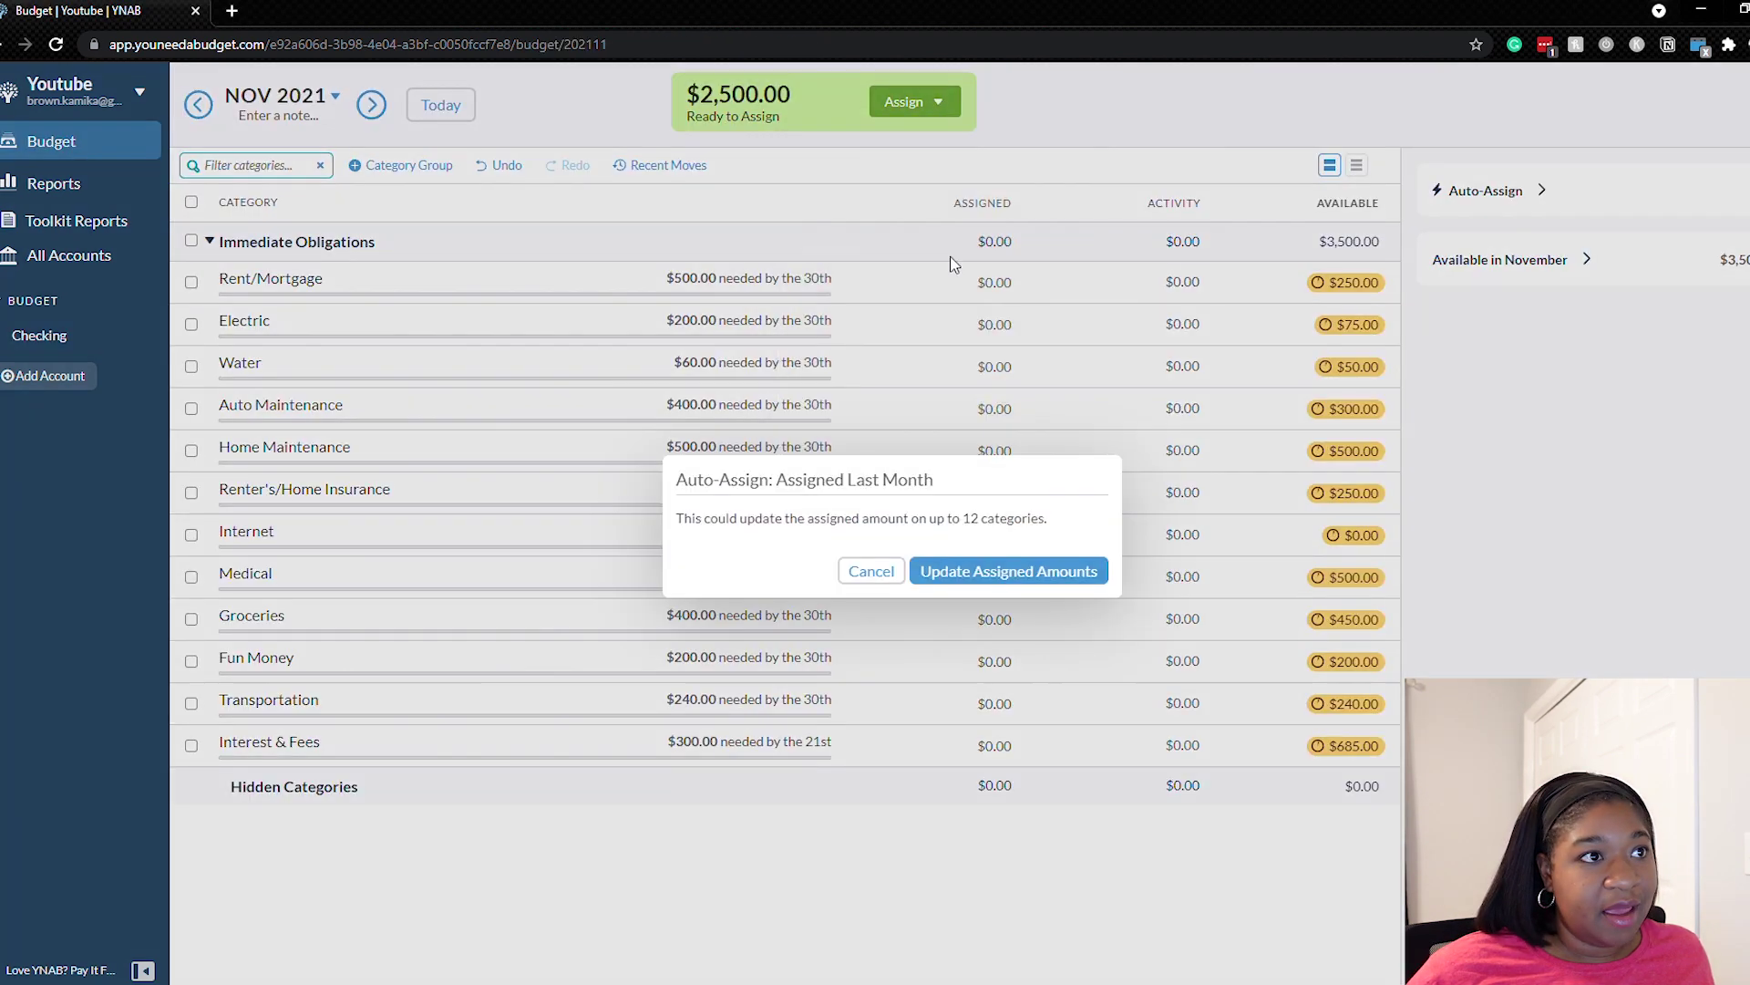
click(1010, 570)
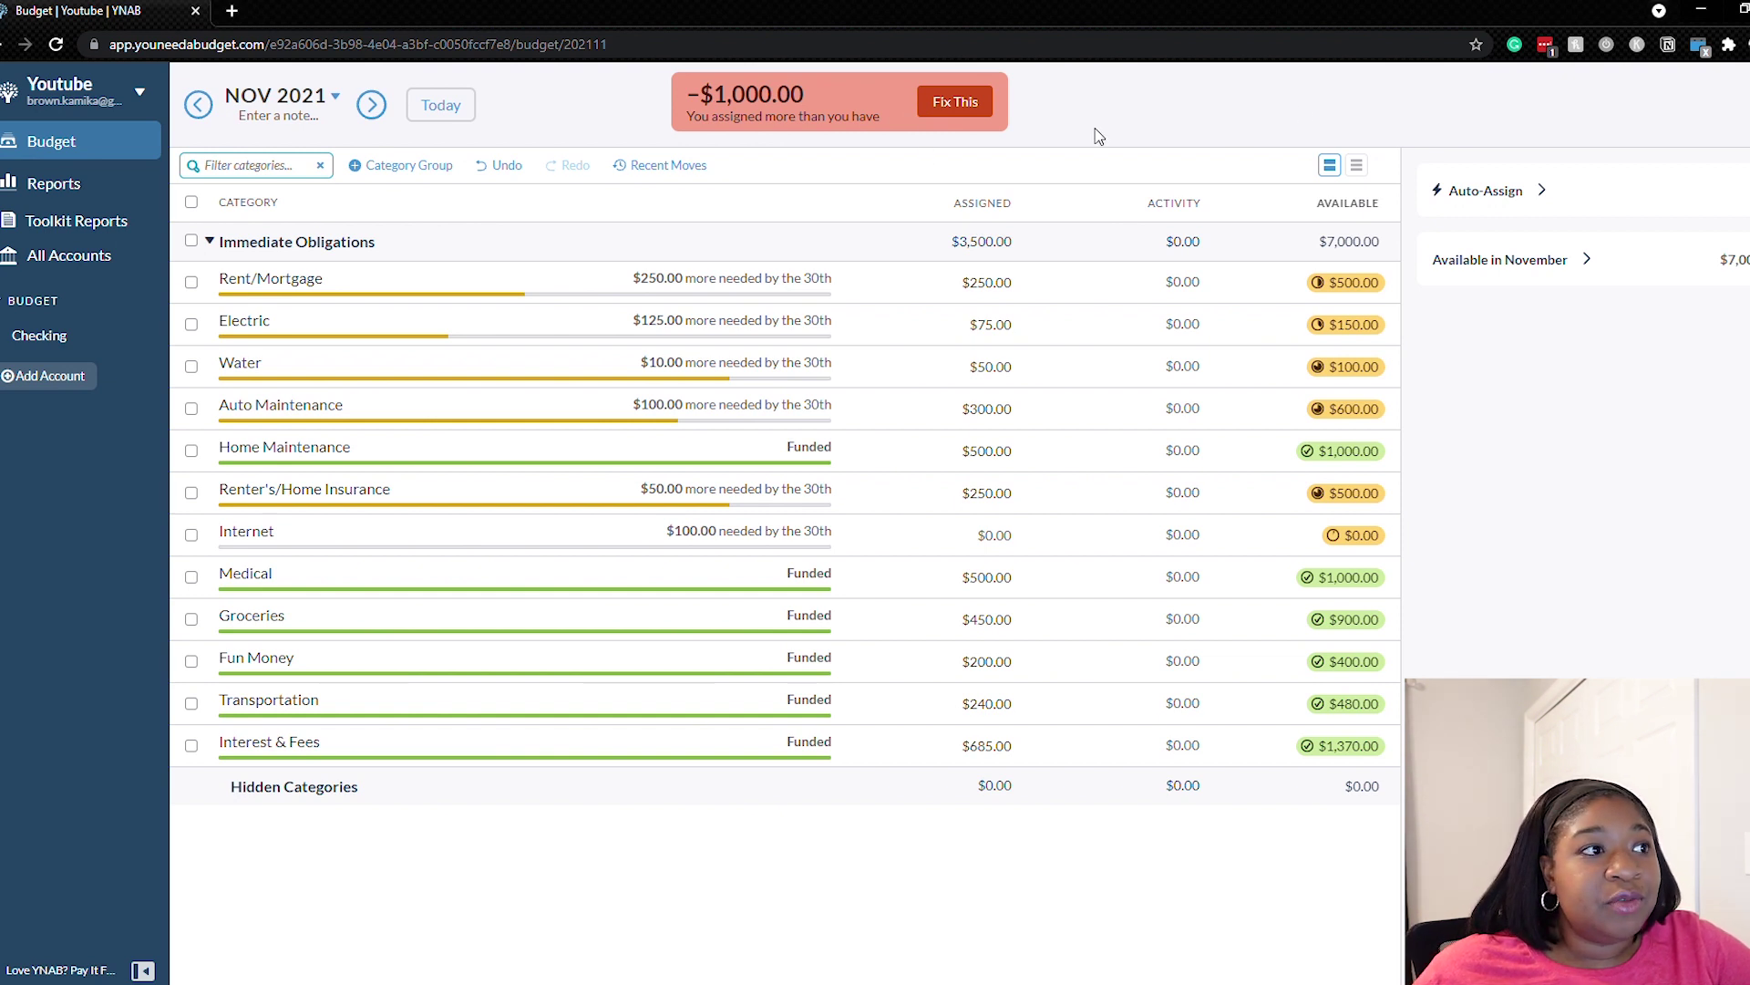
click(515, 173)
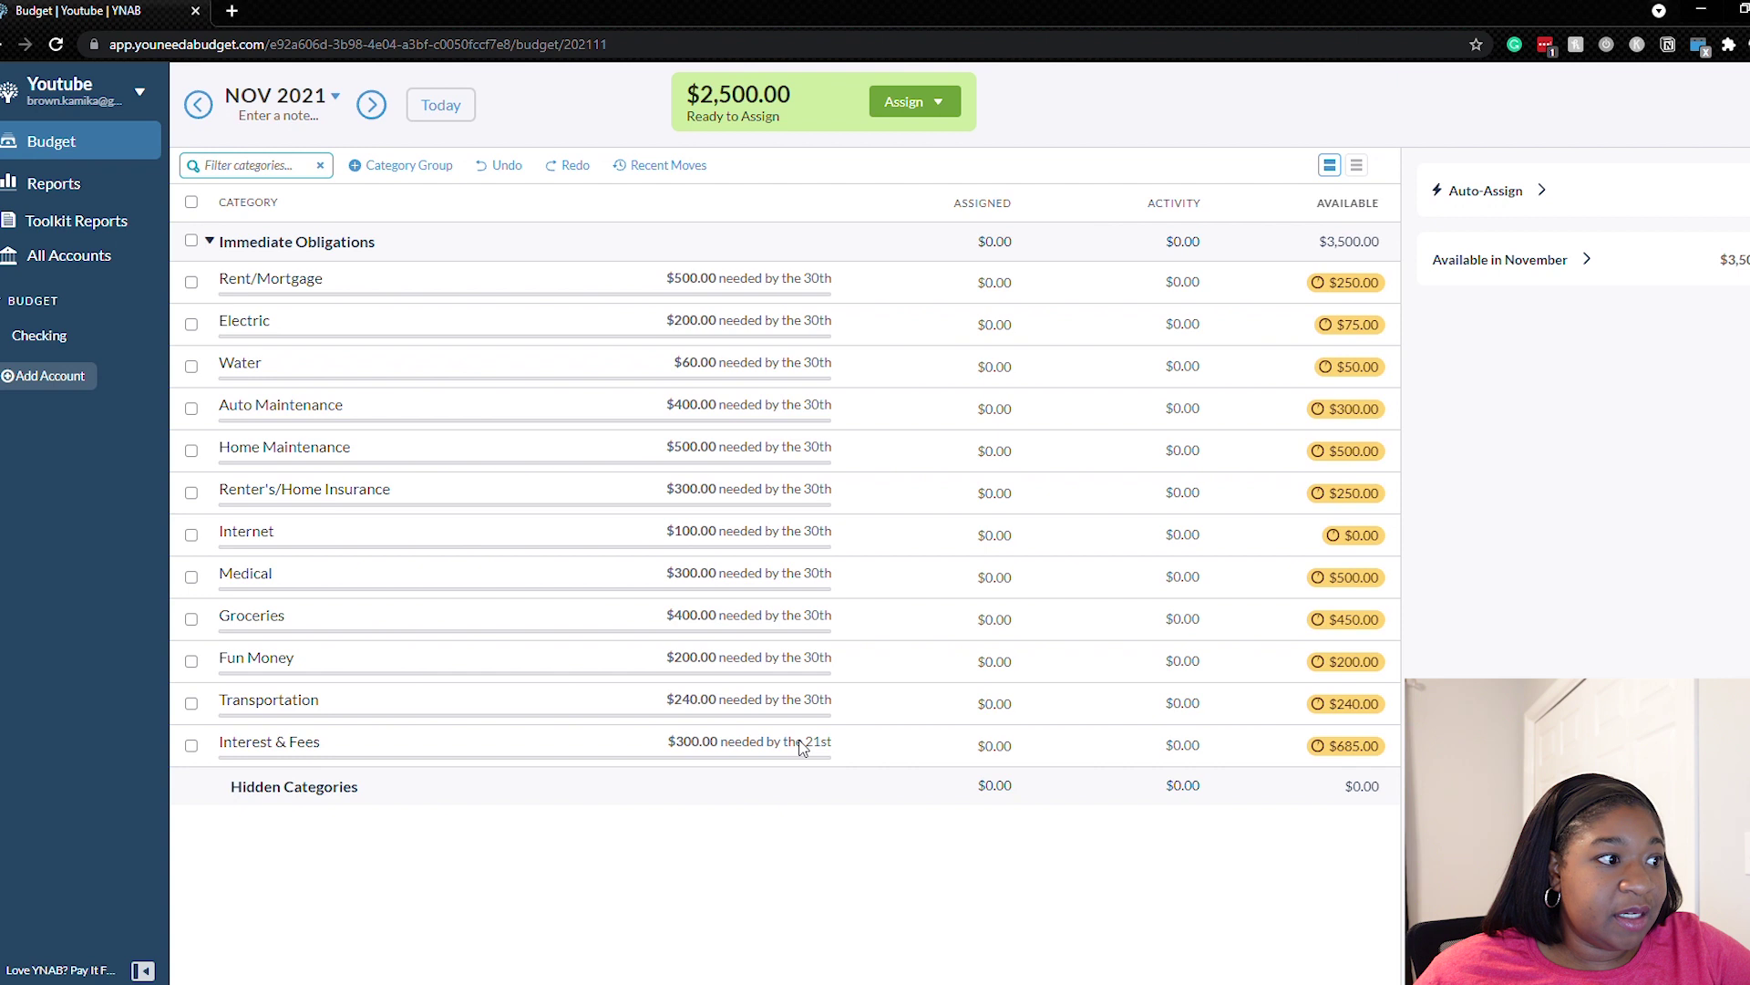
Auto-assign last month's assigned amounts only to Rent/Mortgage, Electric, Water, Auto Maintenance, Internet and Interest & Fees
click(191, 745)
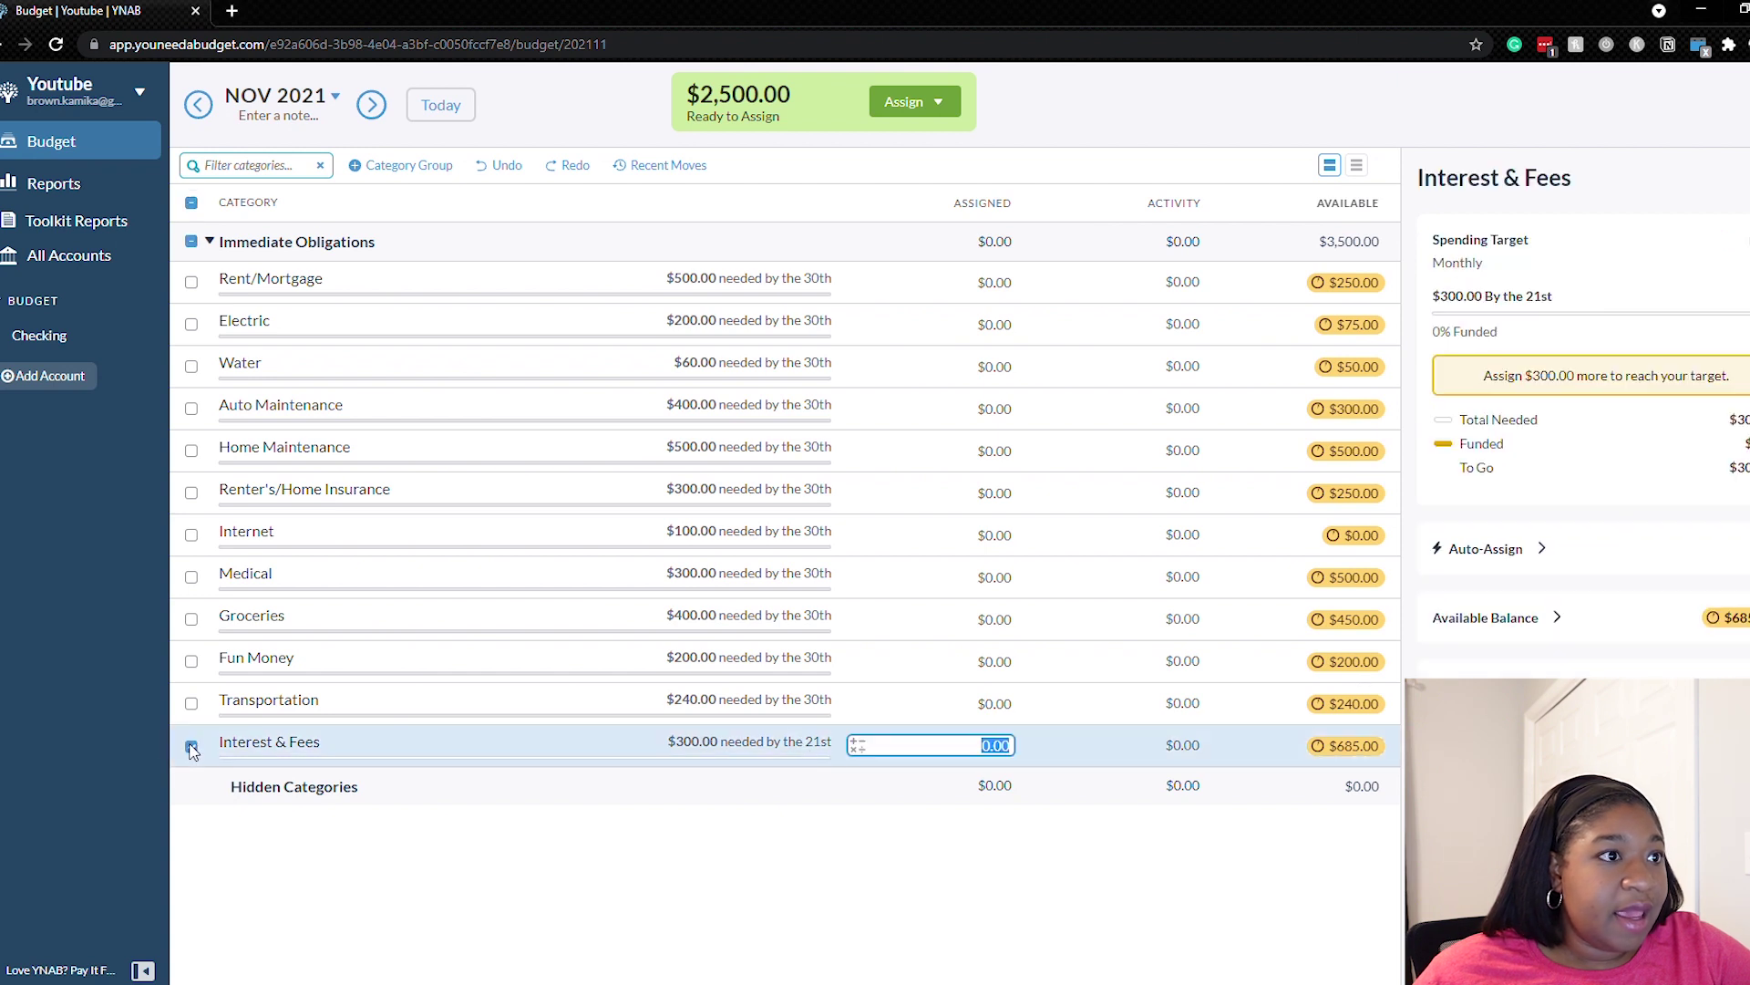
click(191, 282)
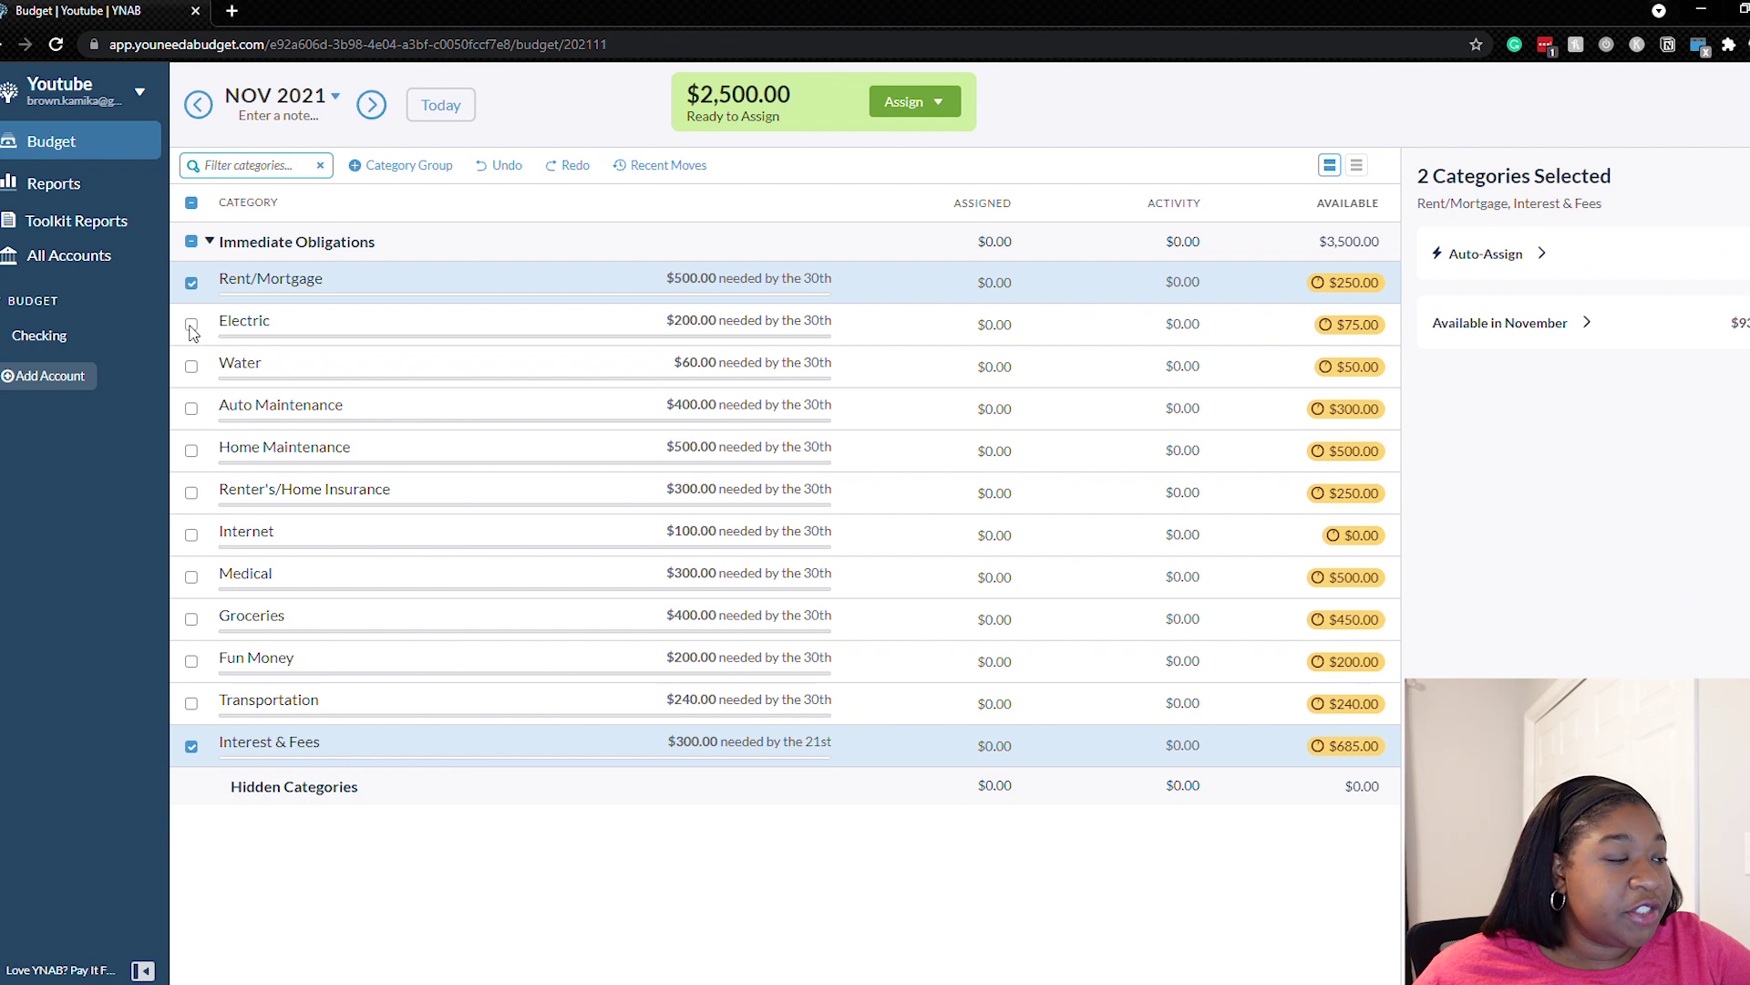
click(191, 325)
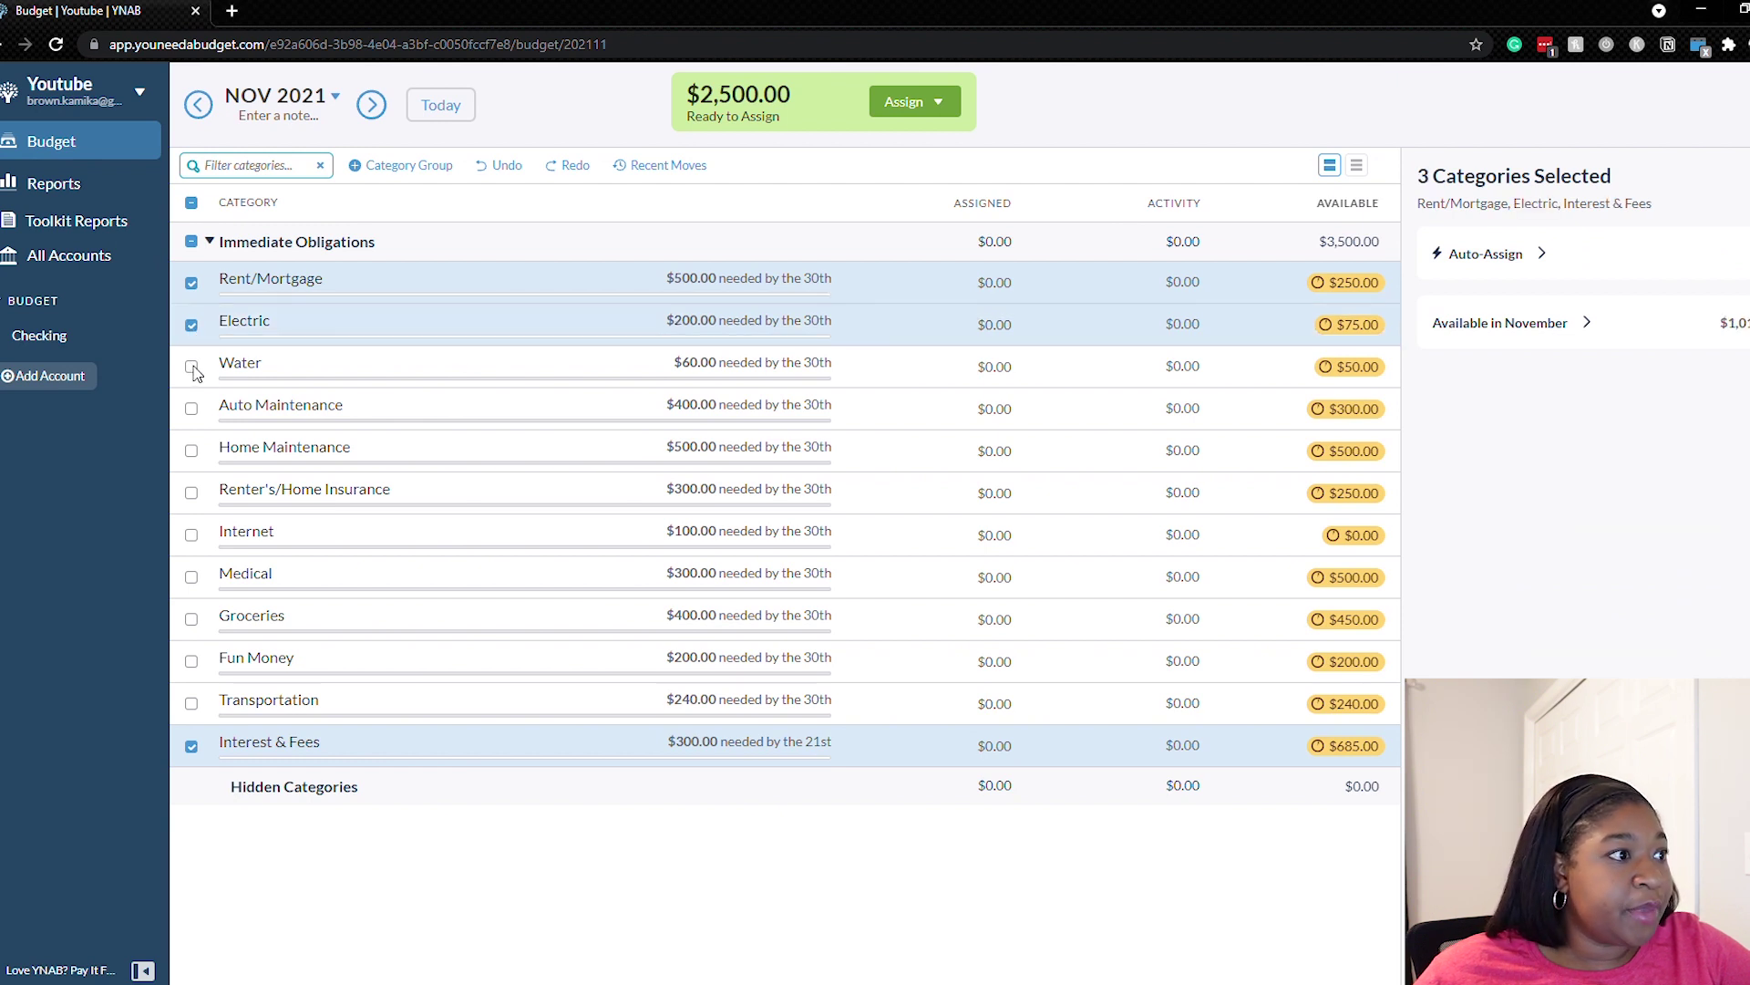
click(193, 367)
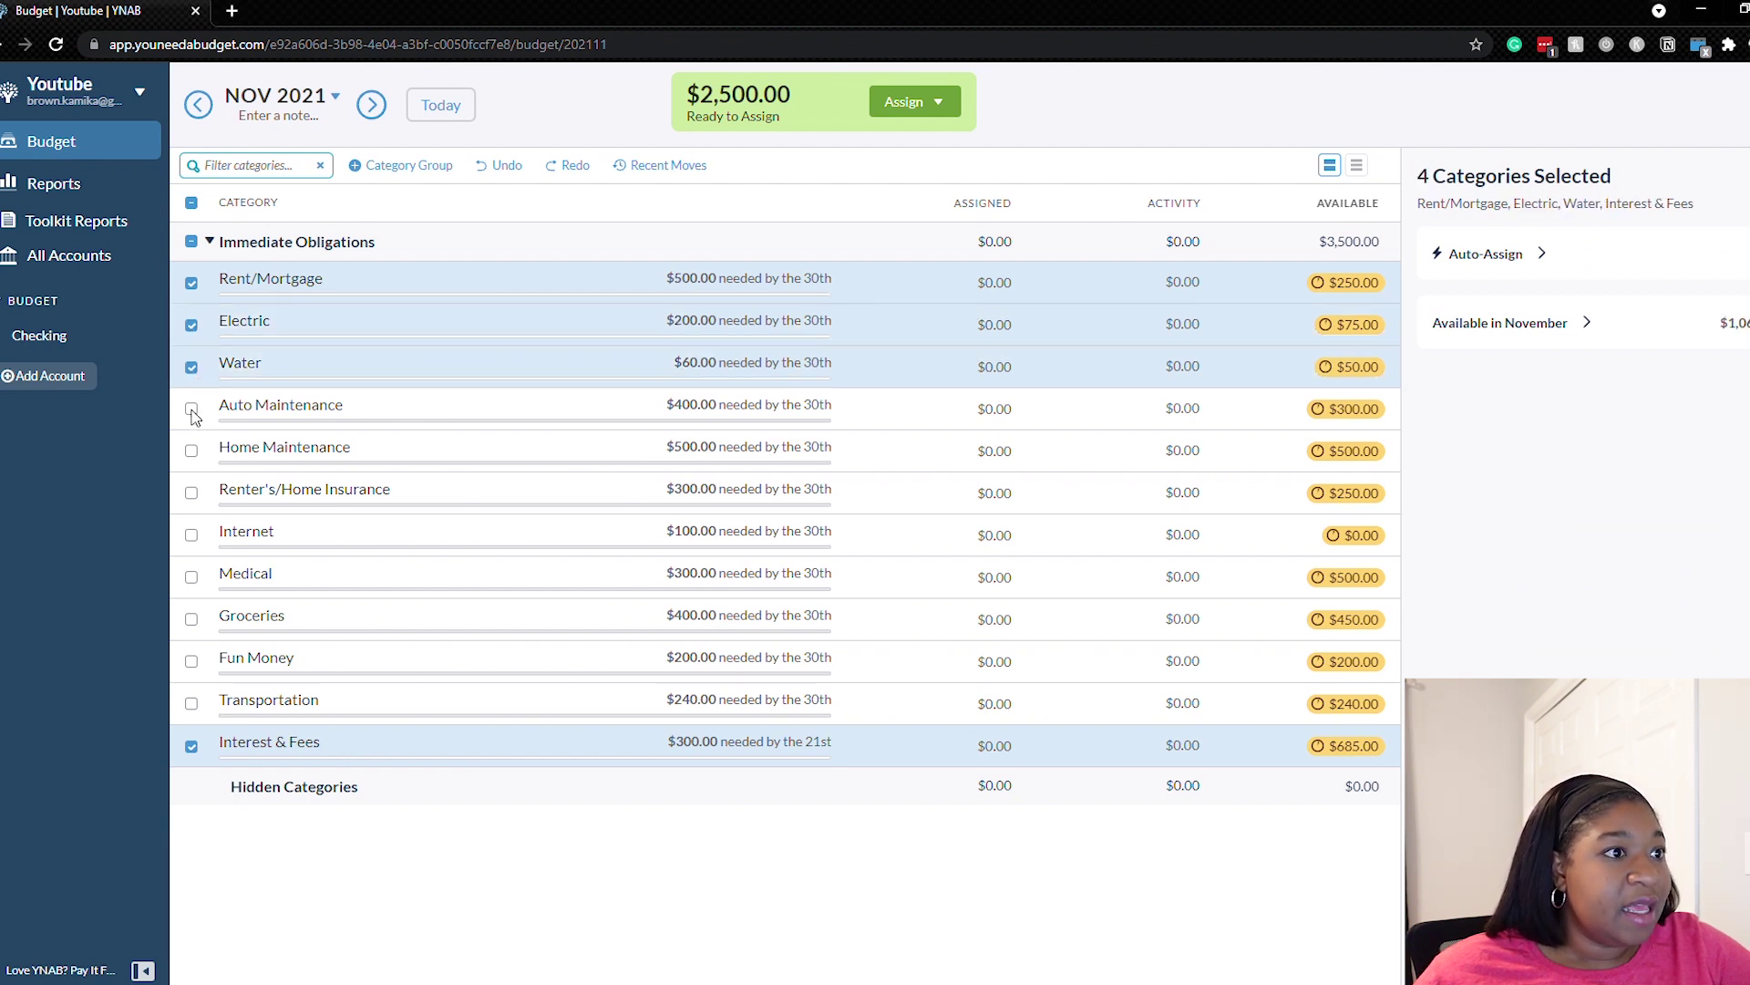
click(192, 410)
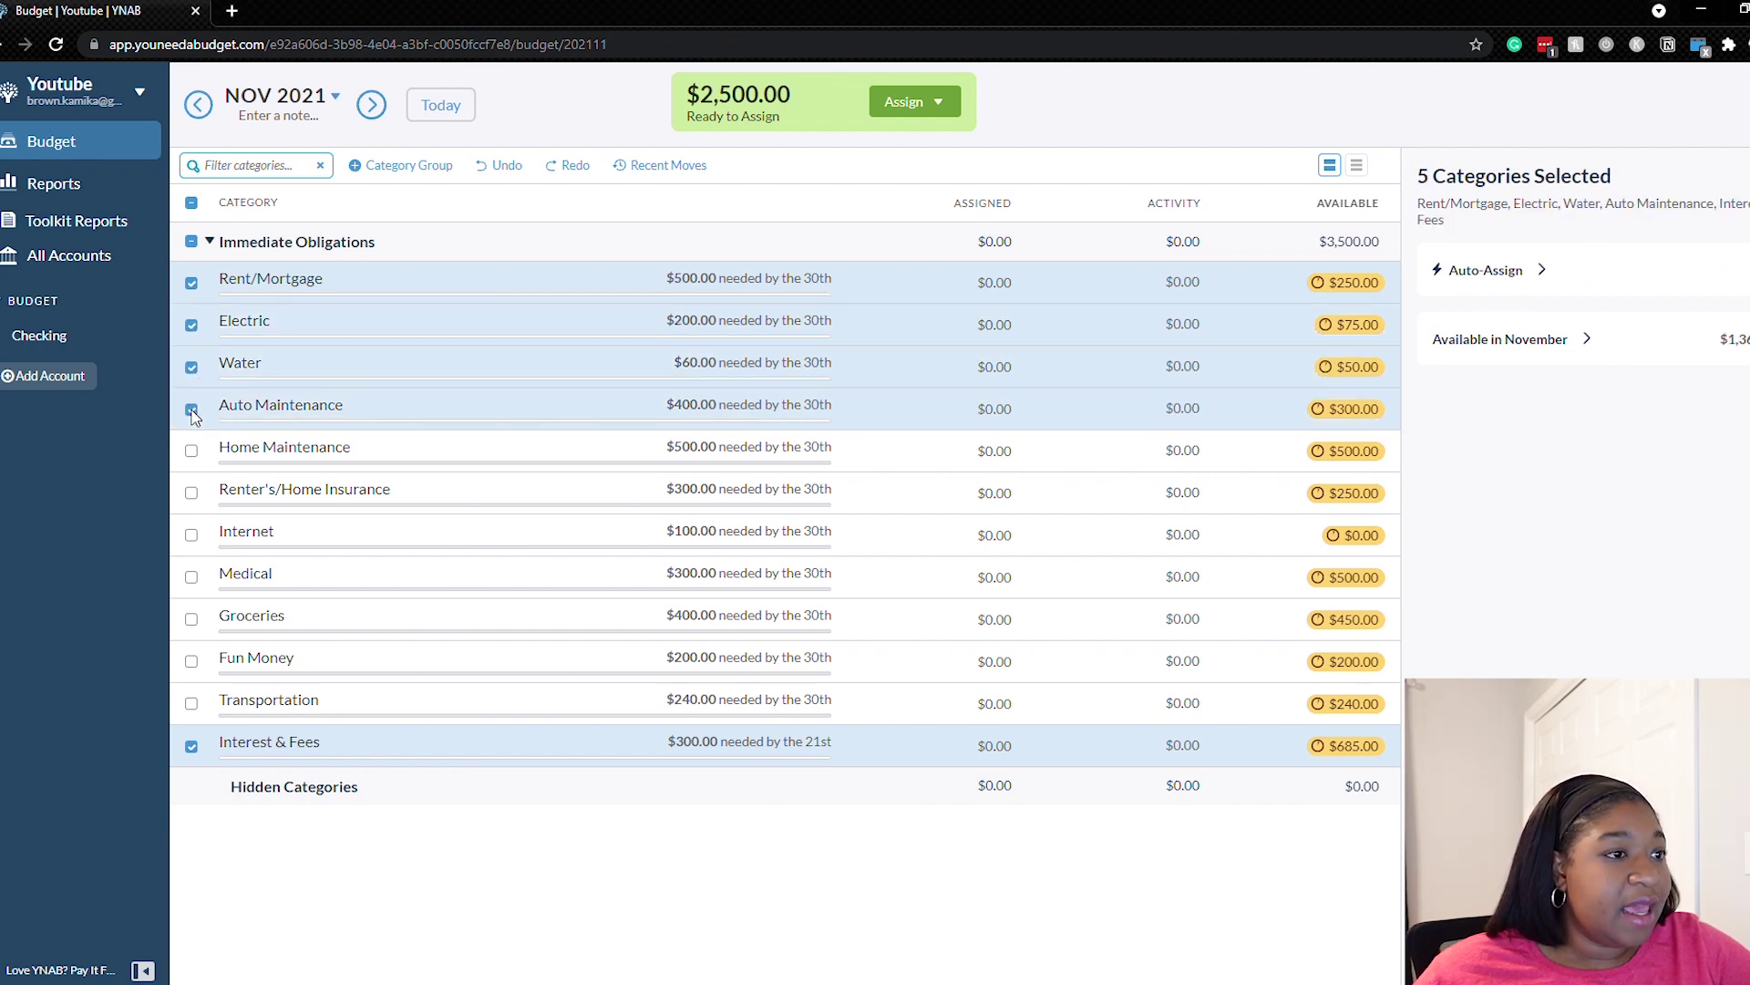
click(194, 540)
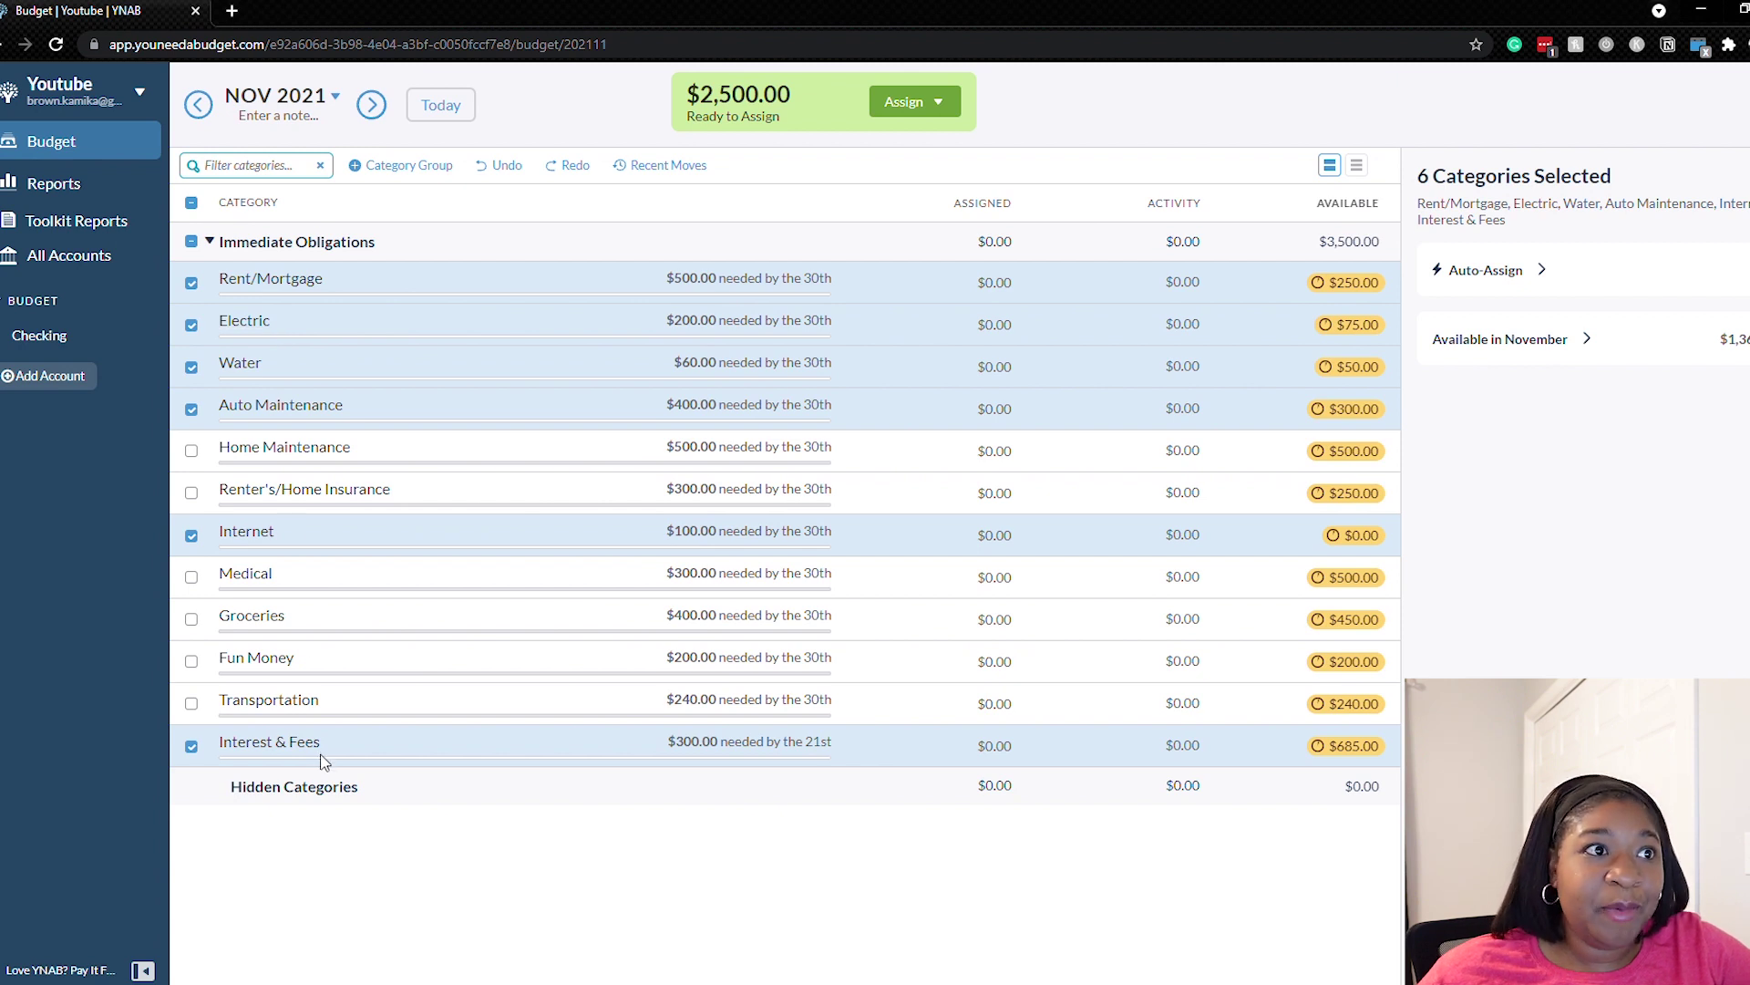
click(944, 102)
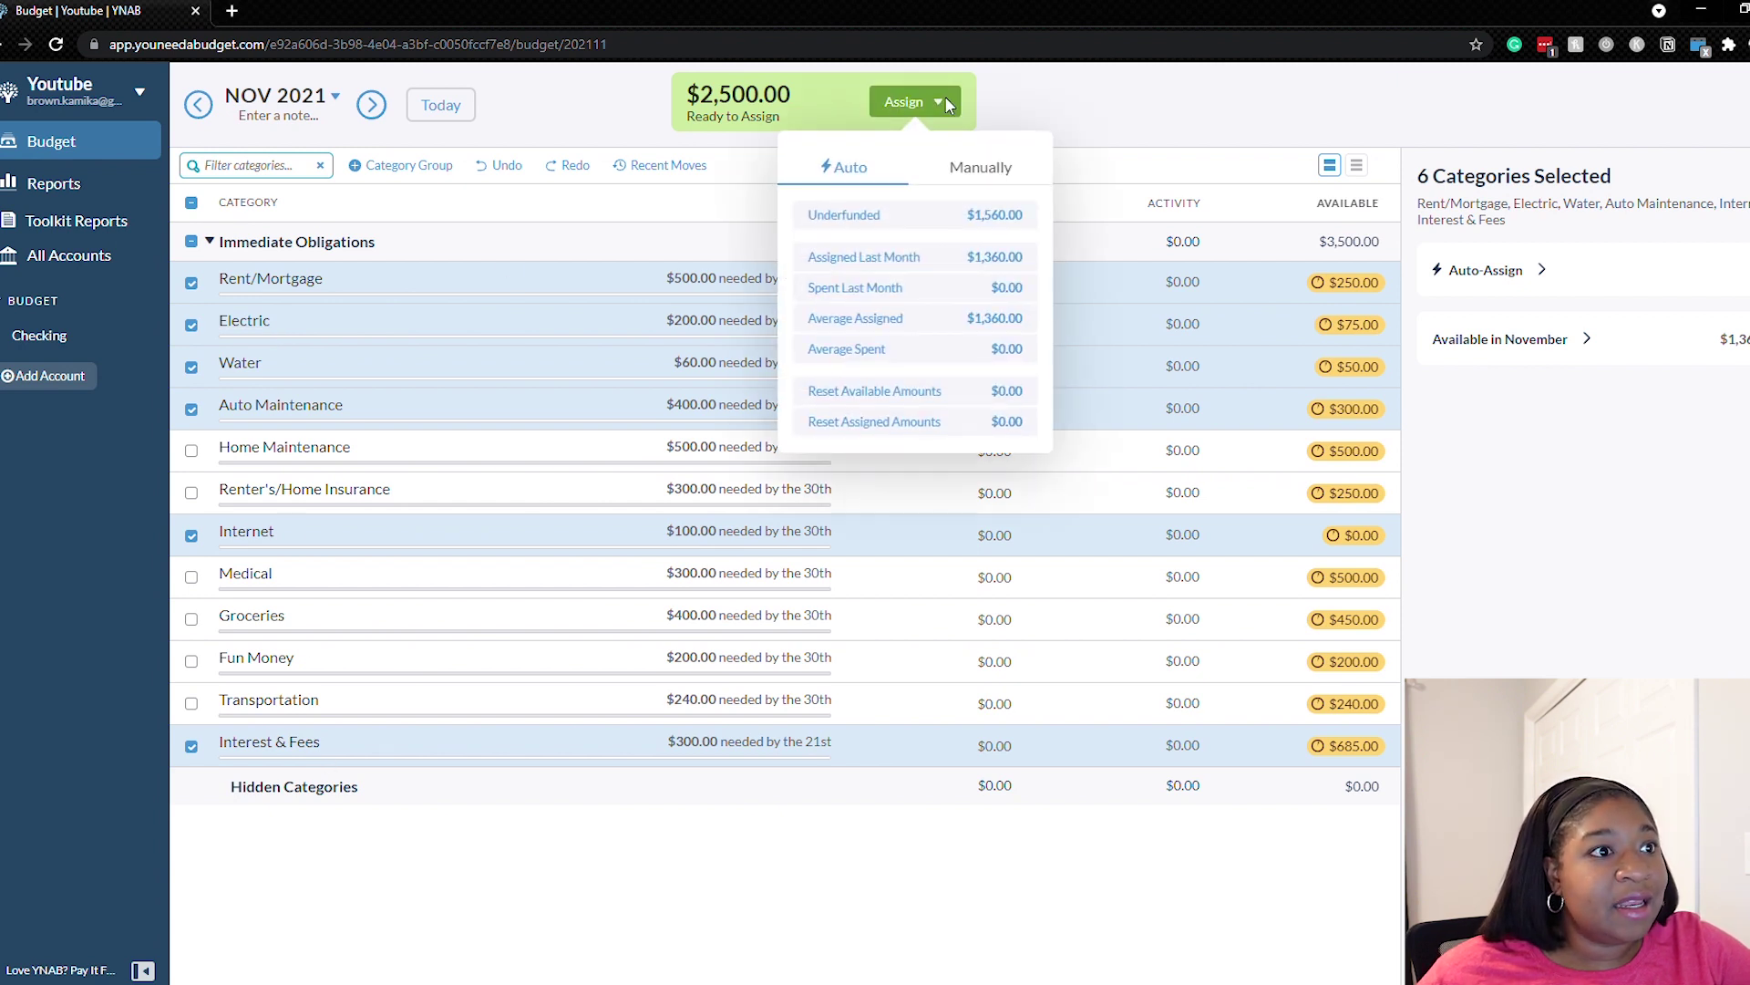
click(945, 264)
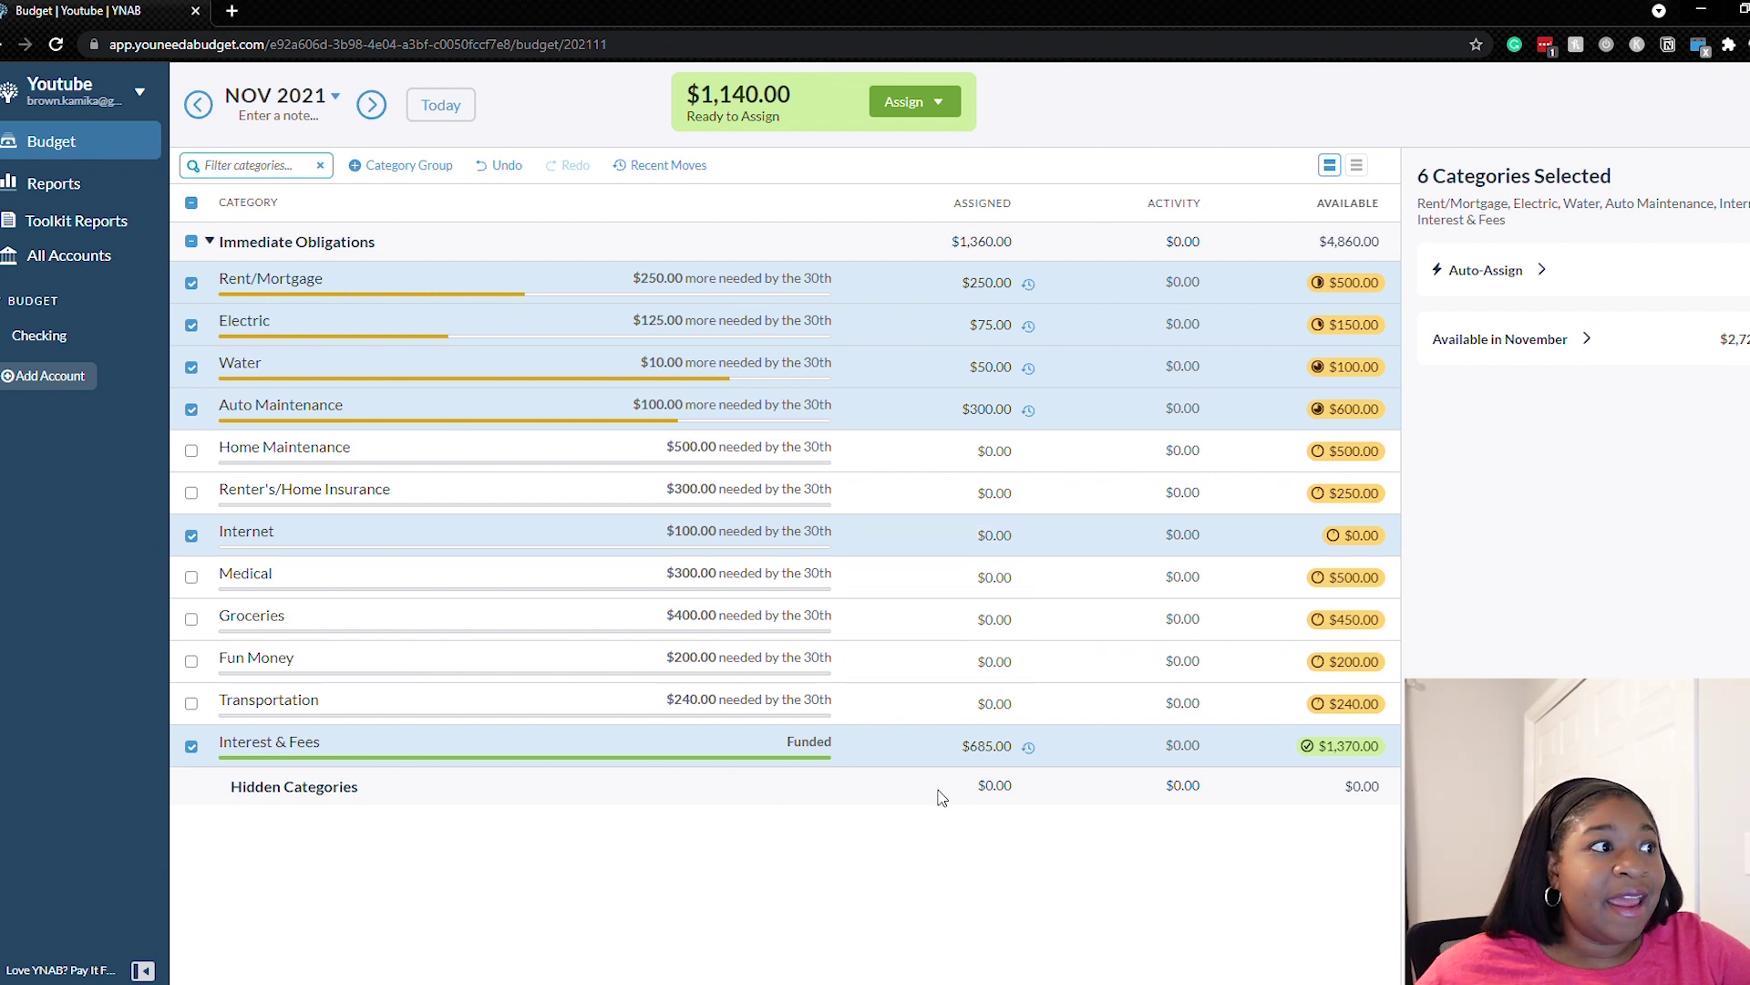
Clear the category selection and assign $50 to Home Maintenance for November 2021
click(190, 204)
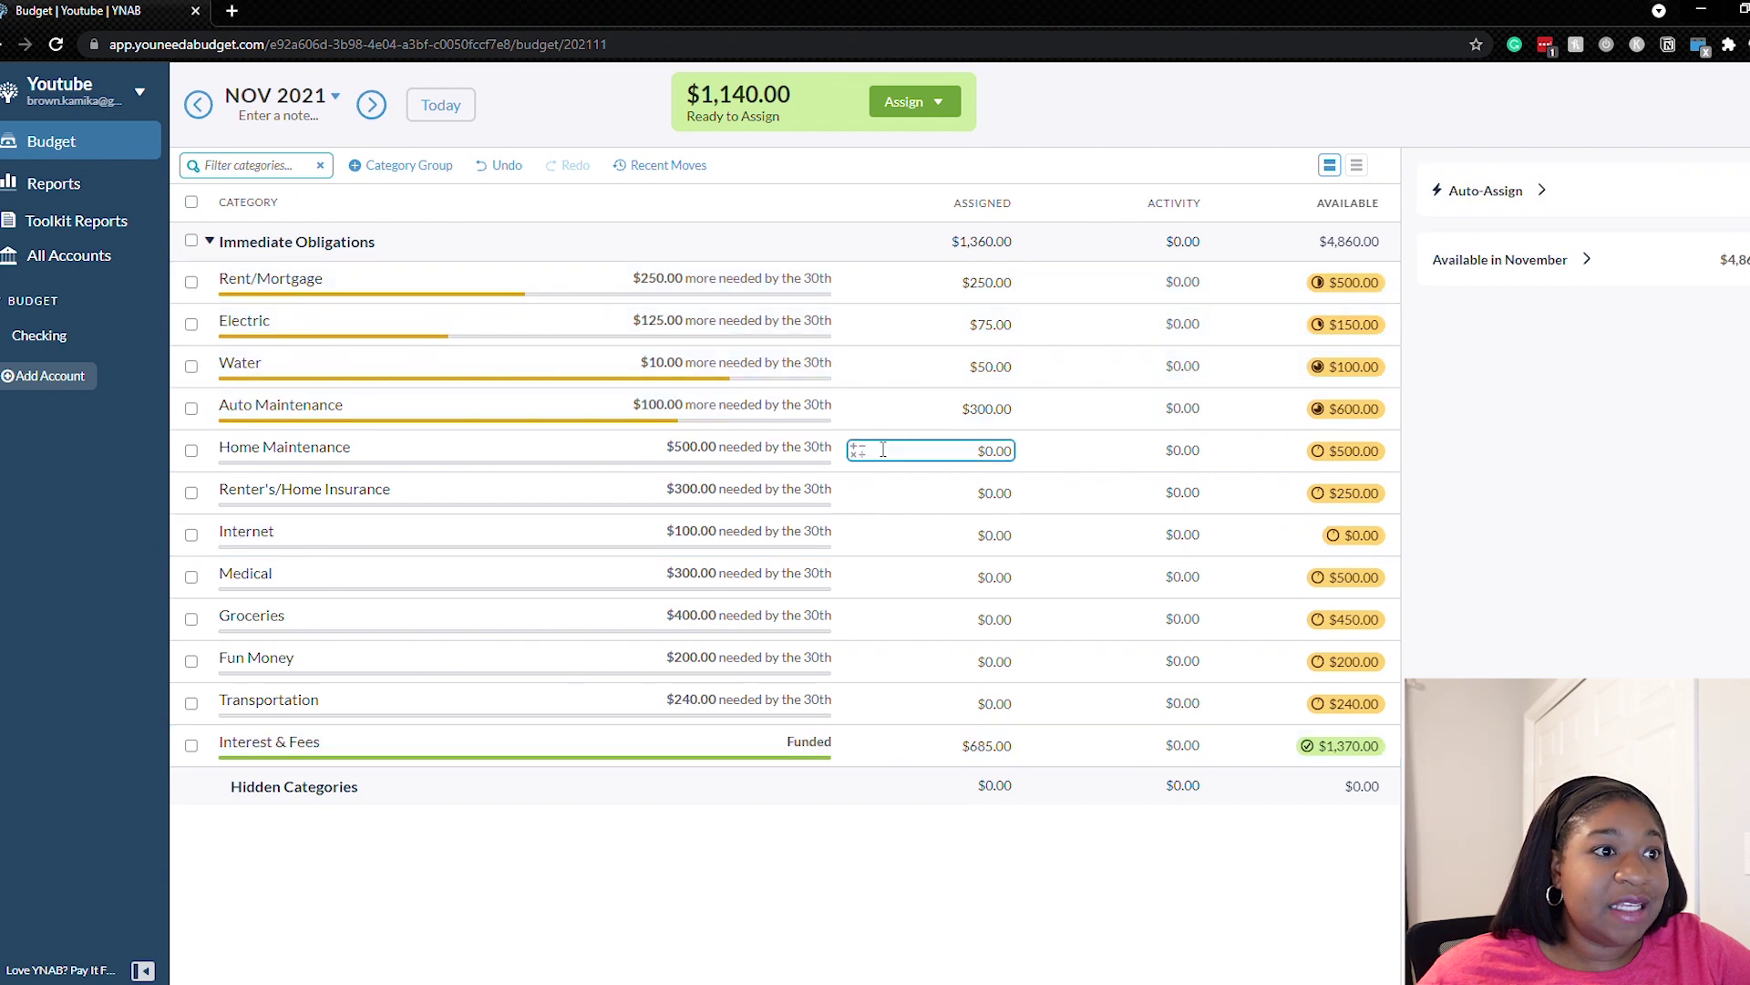
click(967, 460)
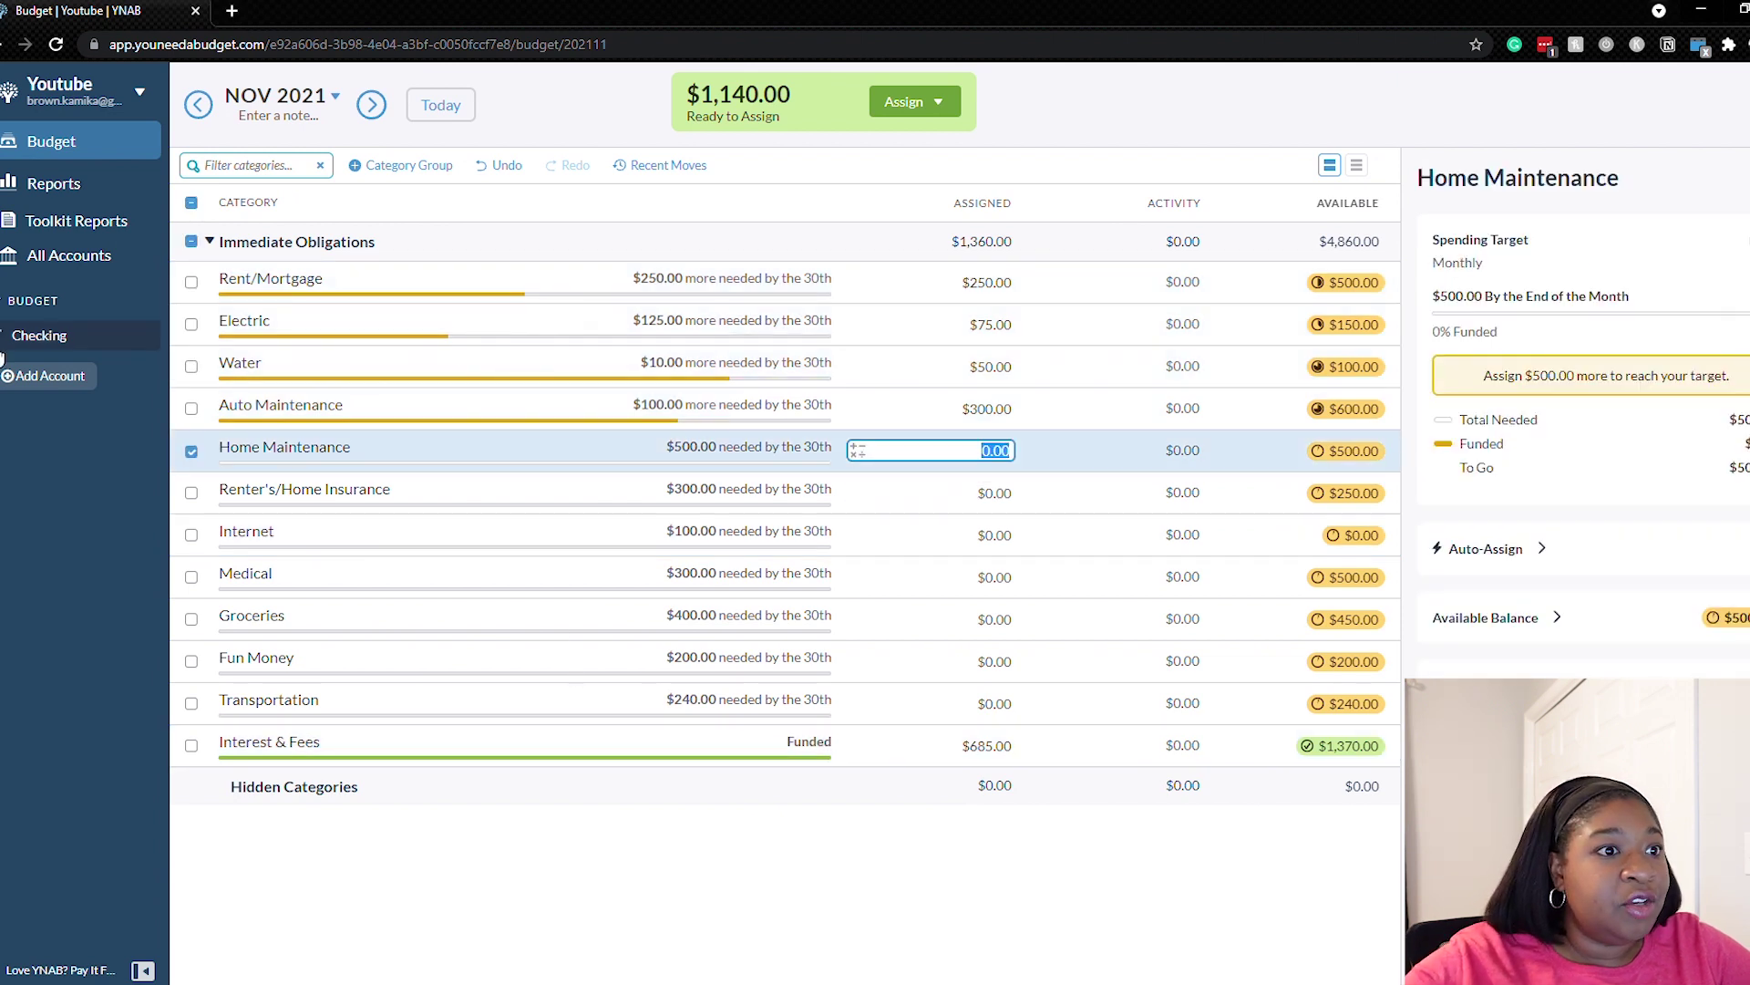
text(50)
key(Return)
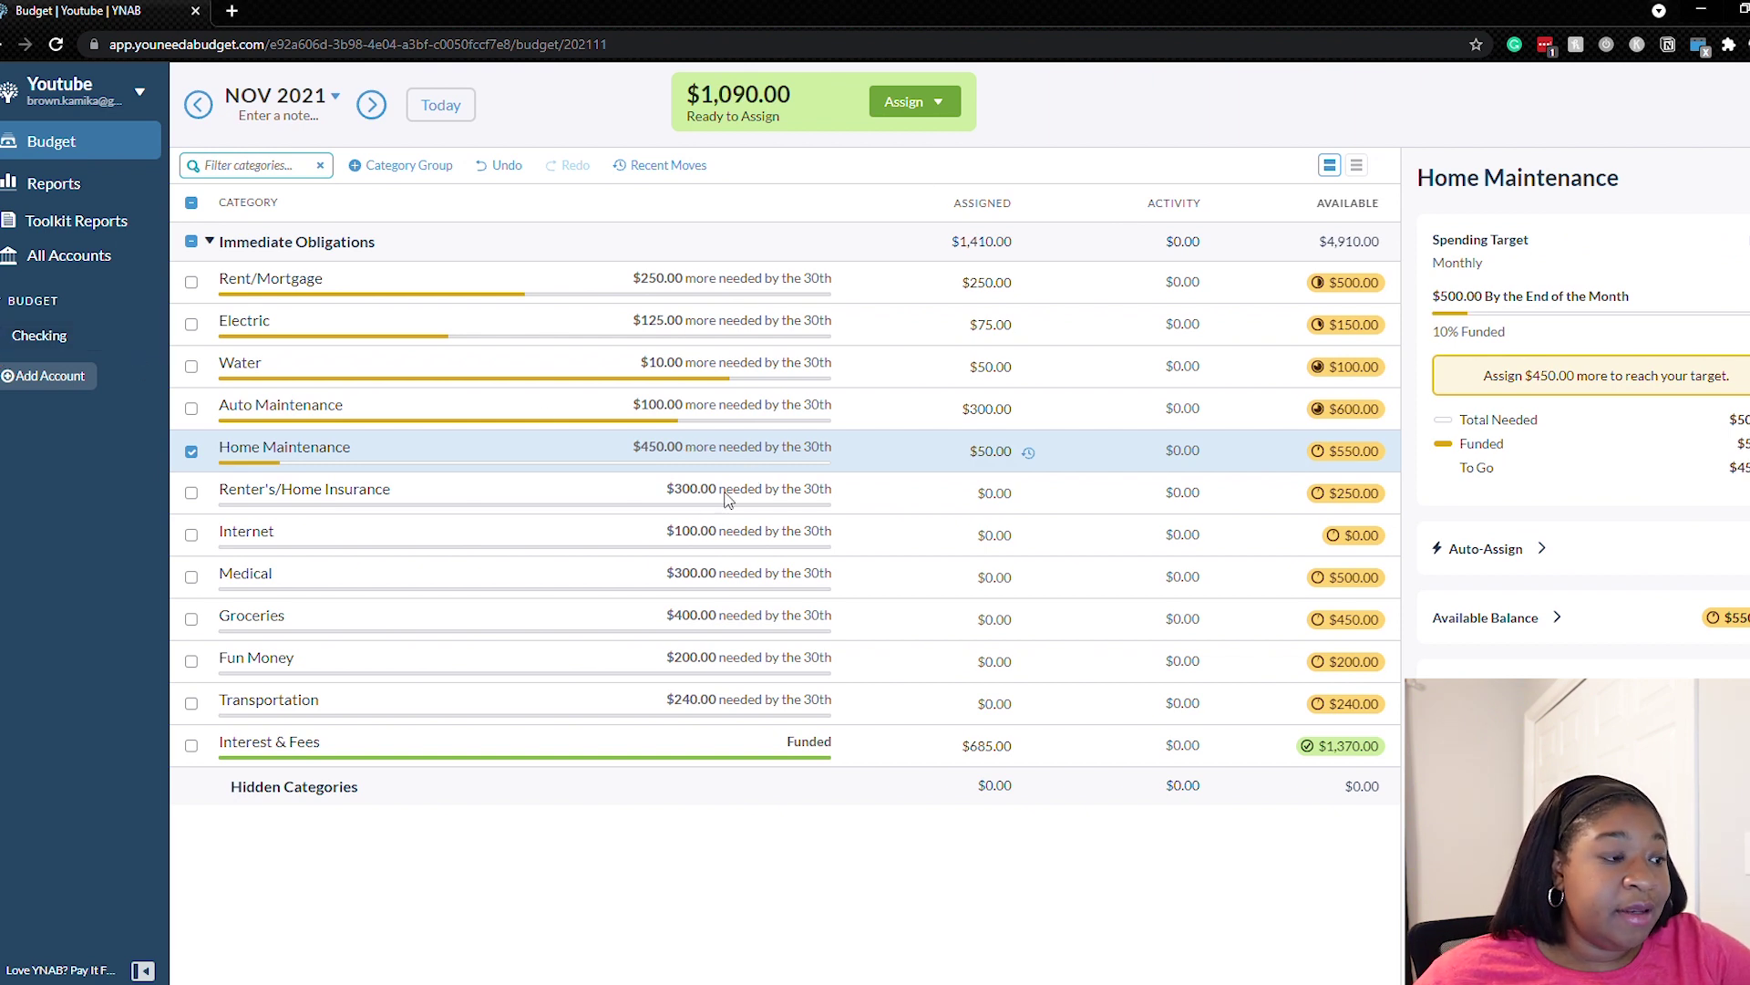
Auto-assign last month's assigned amounts to only Medical, Groceries and Fun Money, and undo that assignment
click(193, 577)
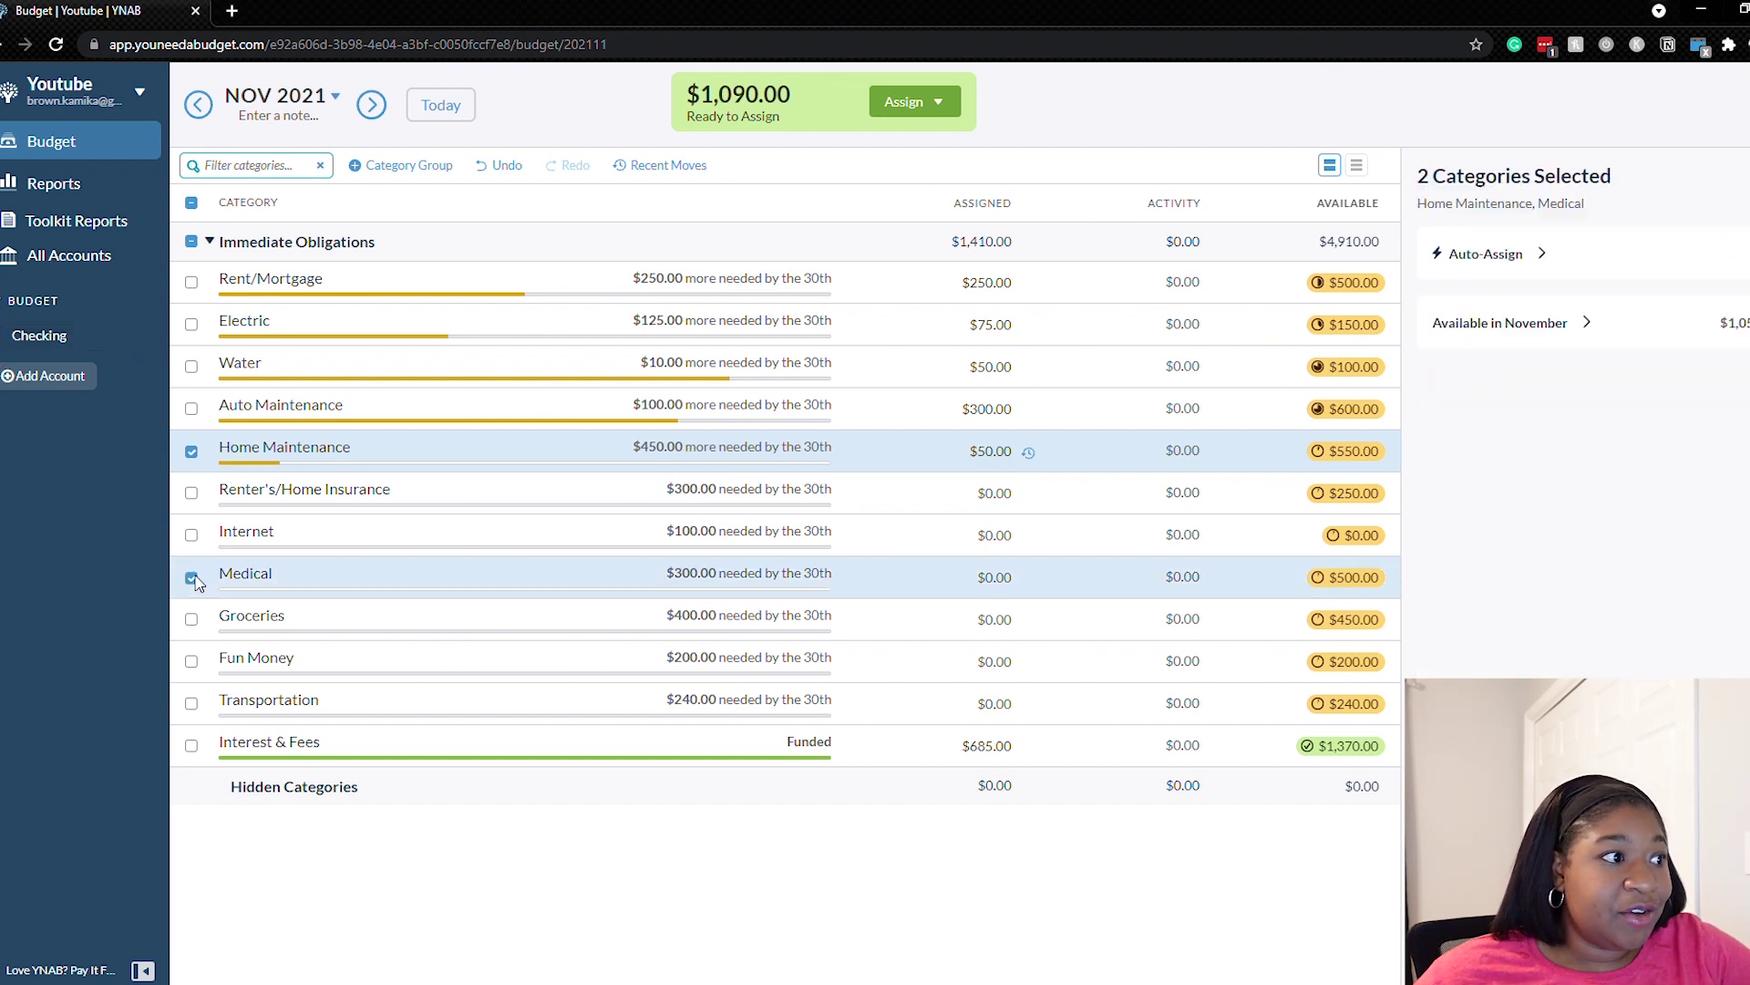
click(191, 451)
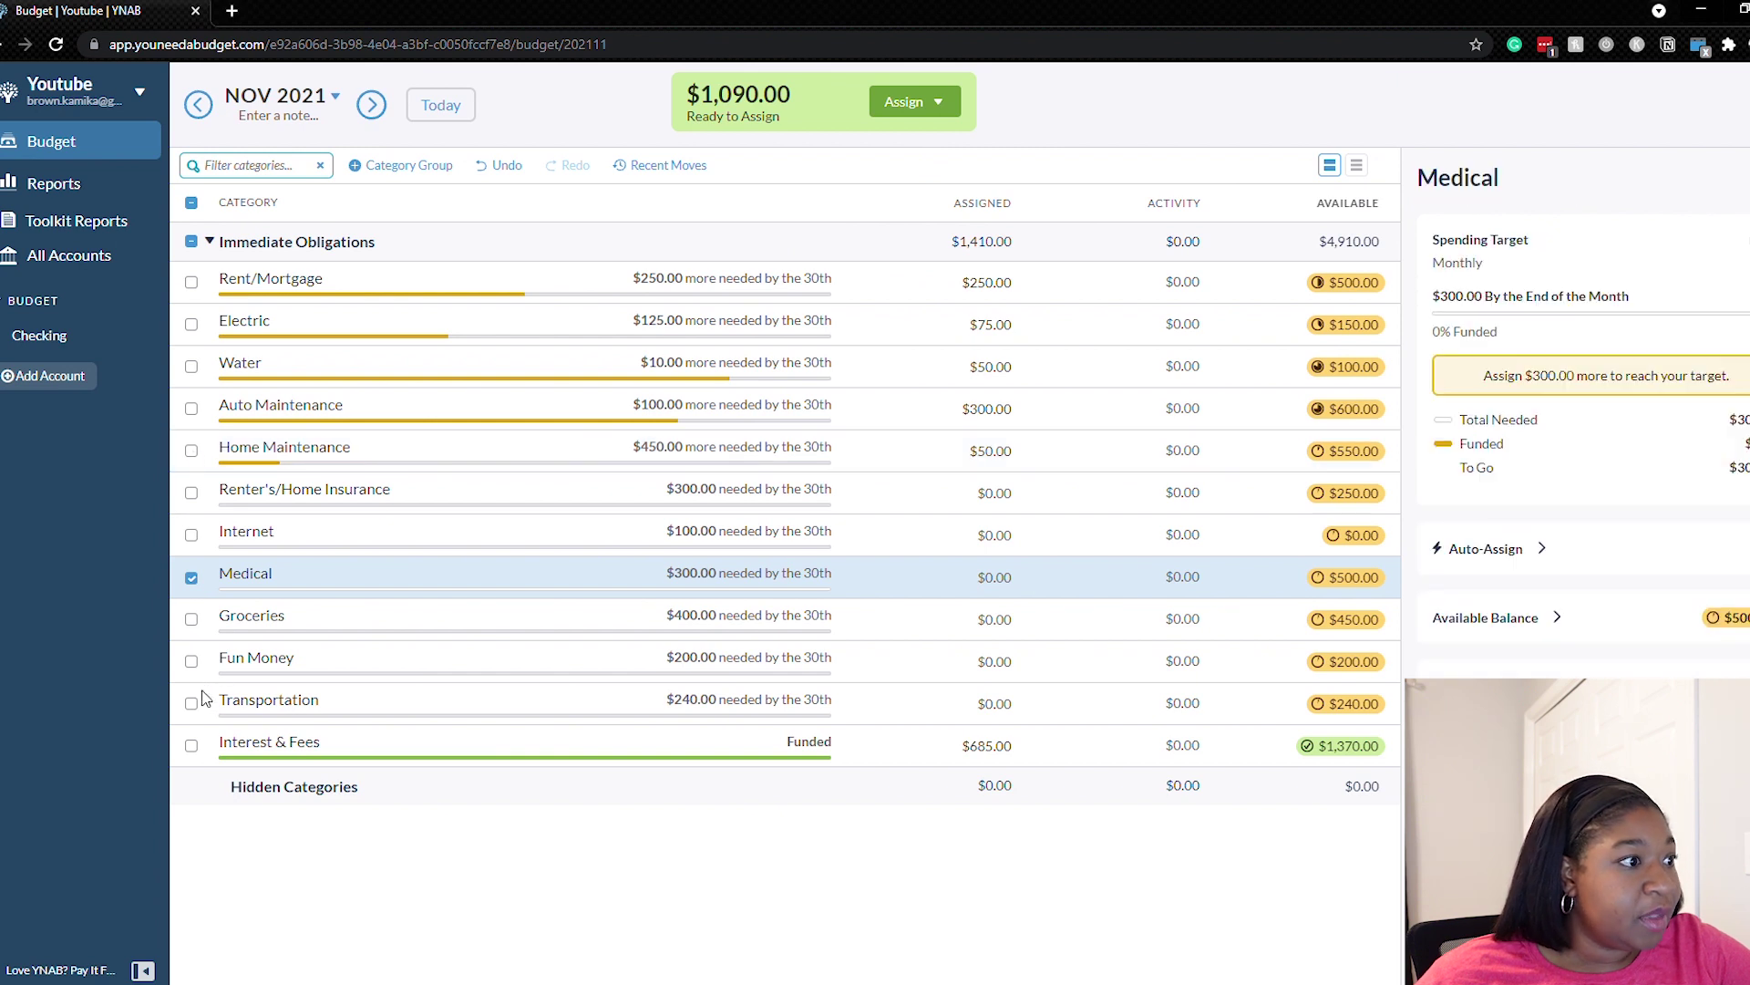
click(191, 620)
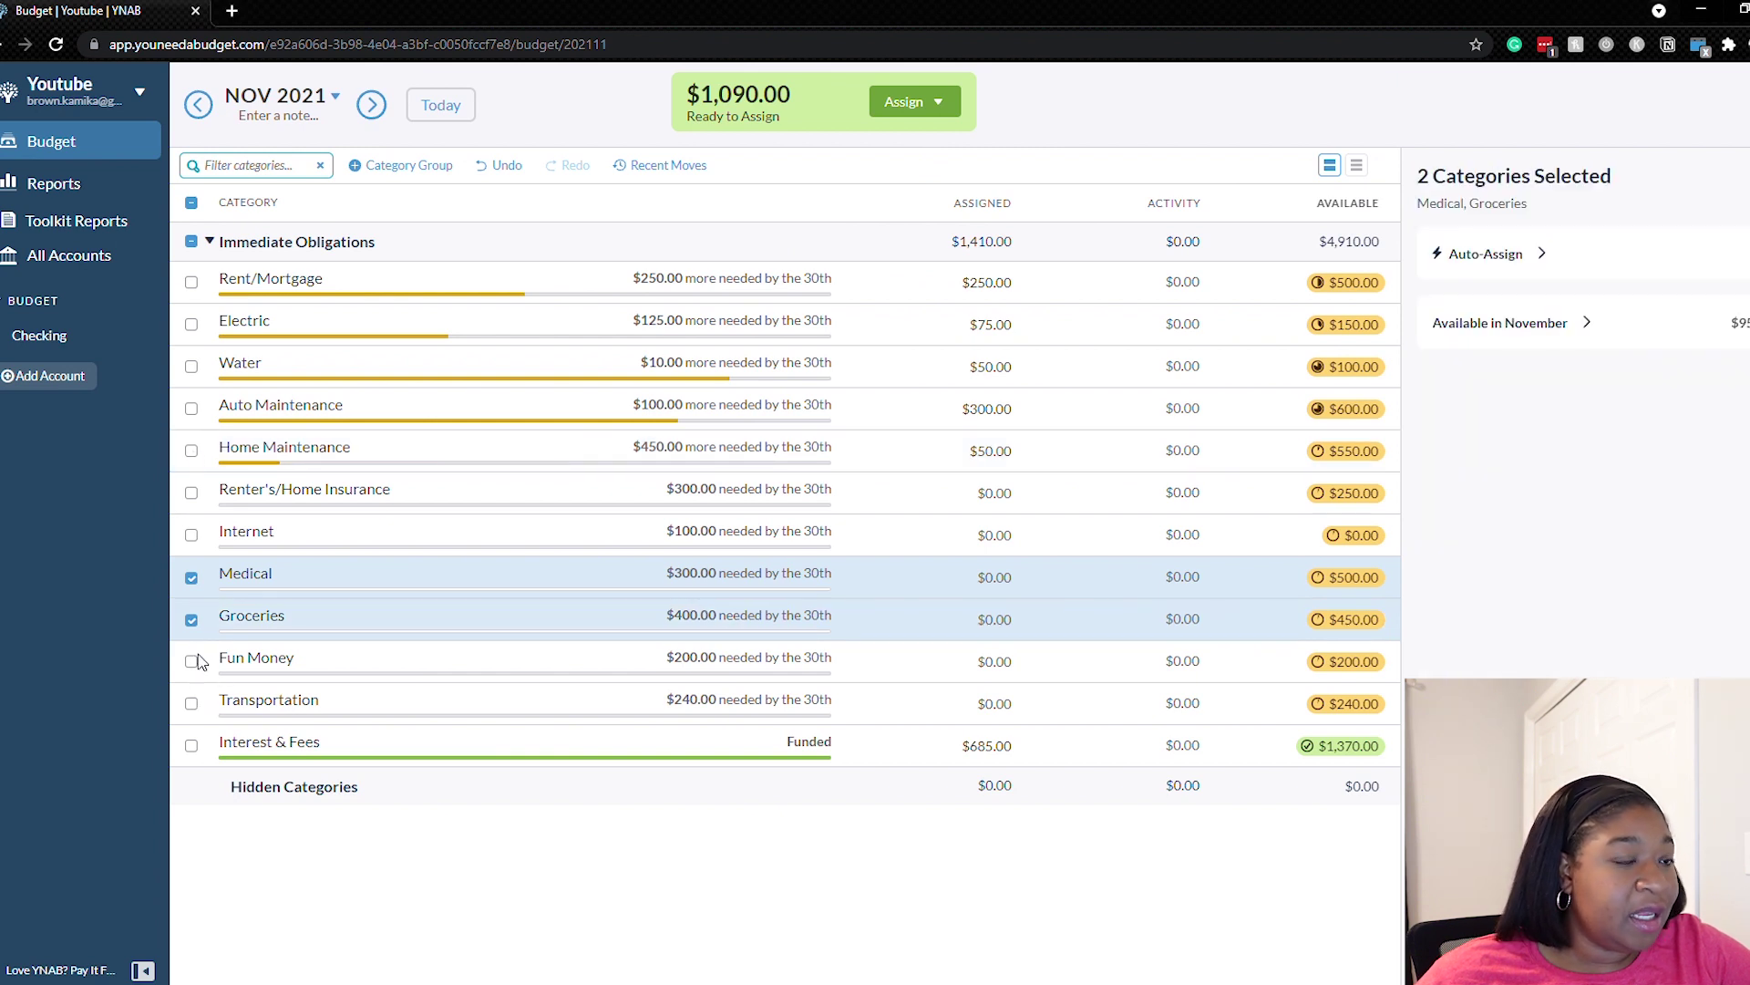
click(191, 662)
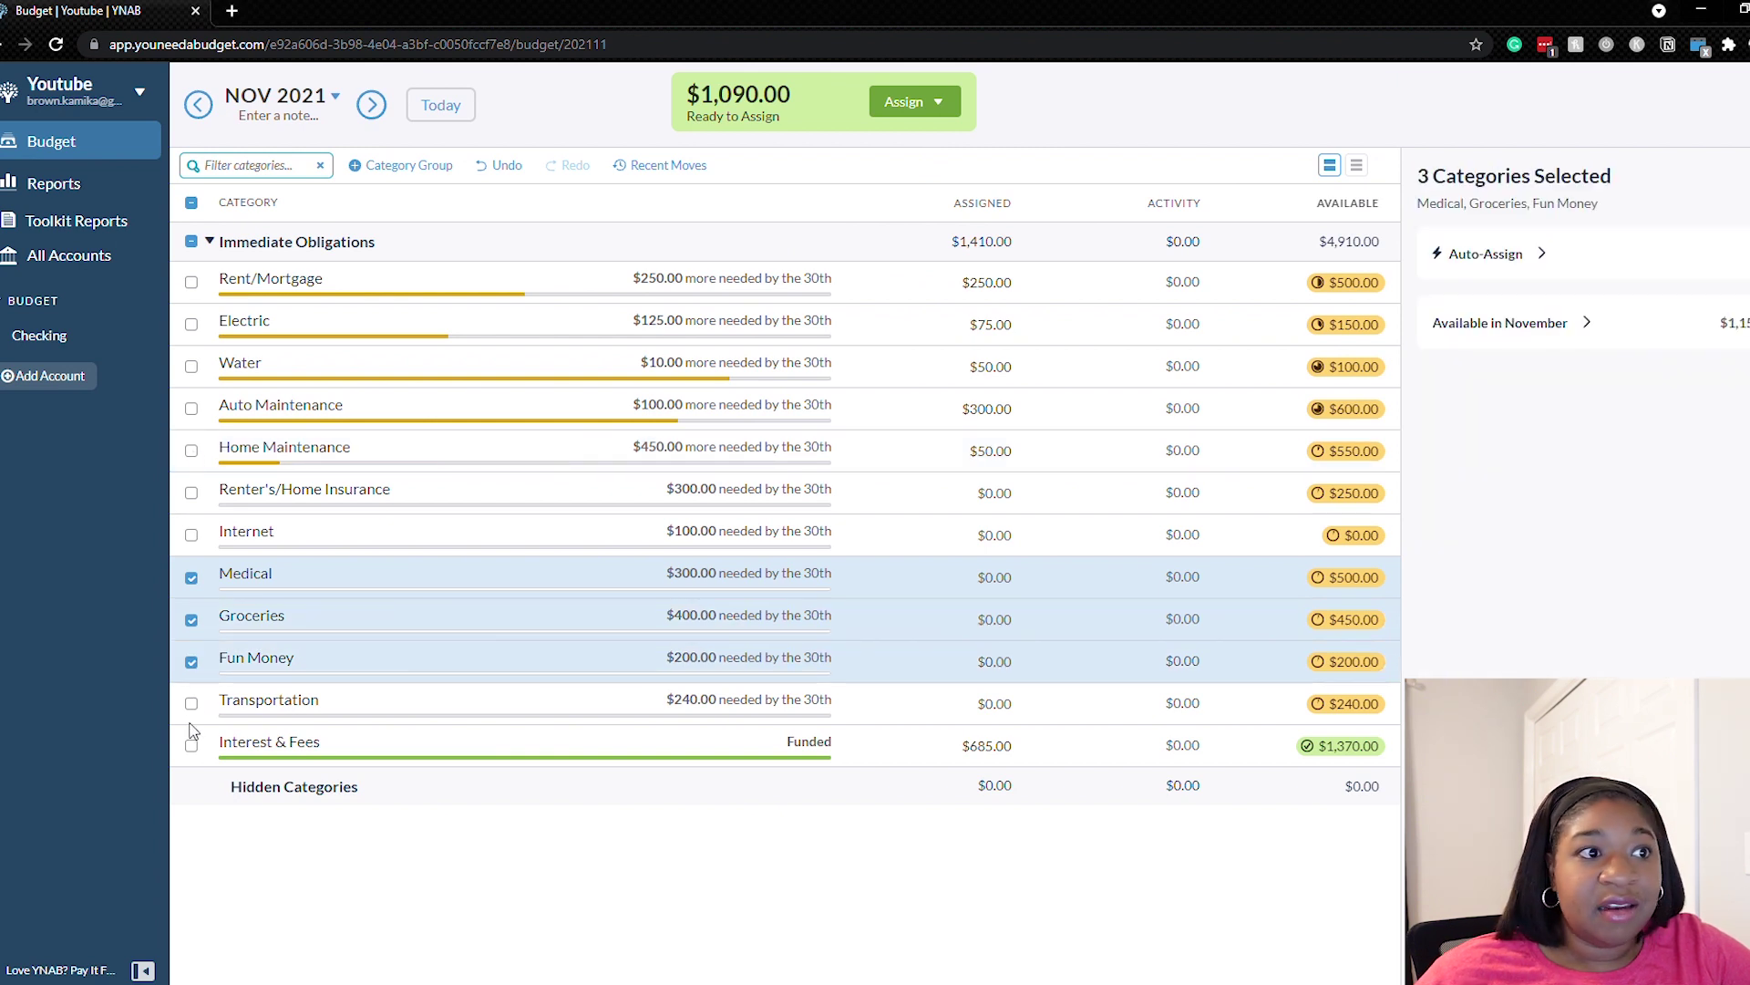
click(930, 103)
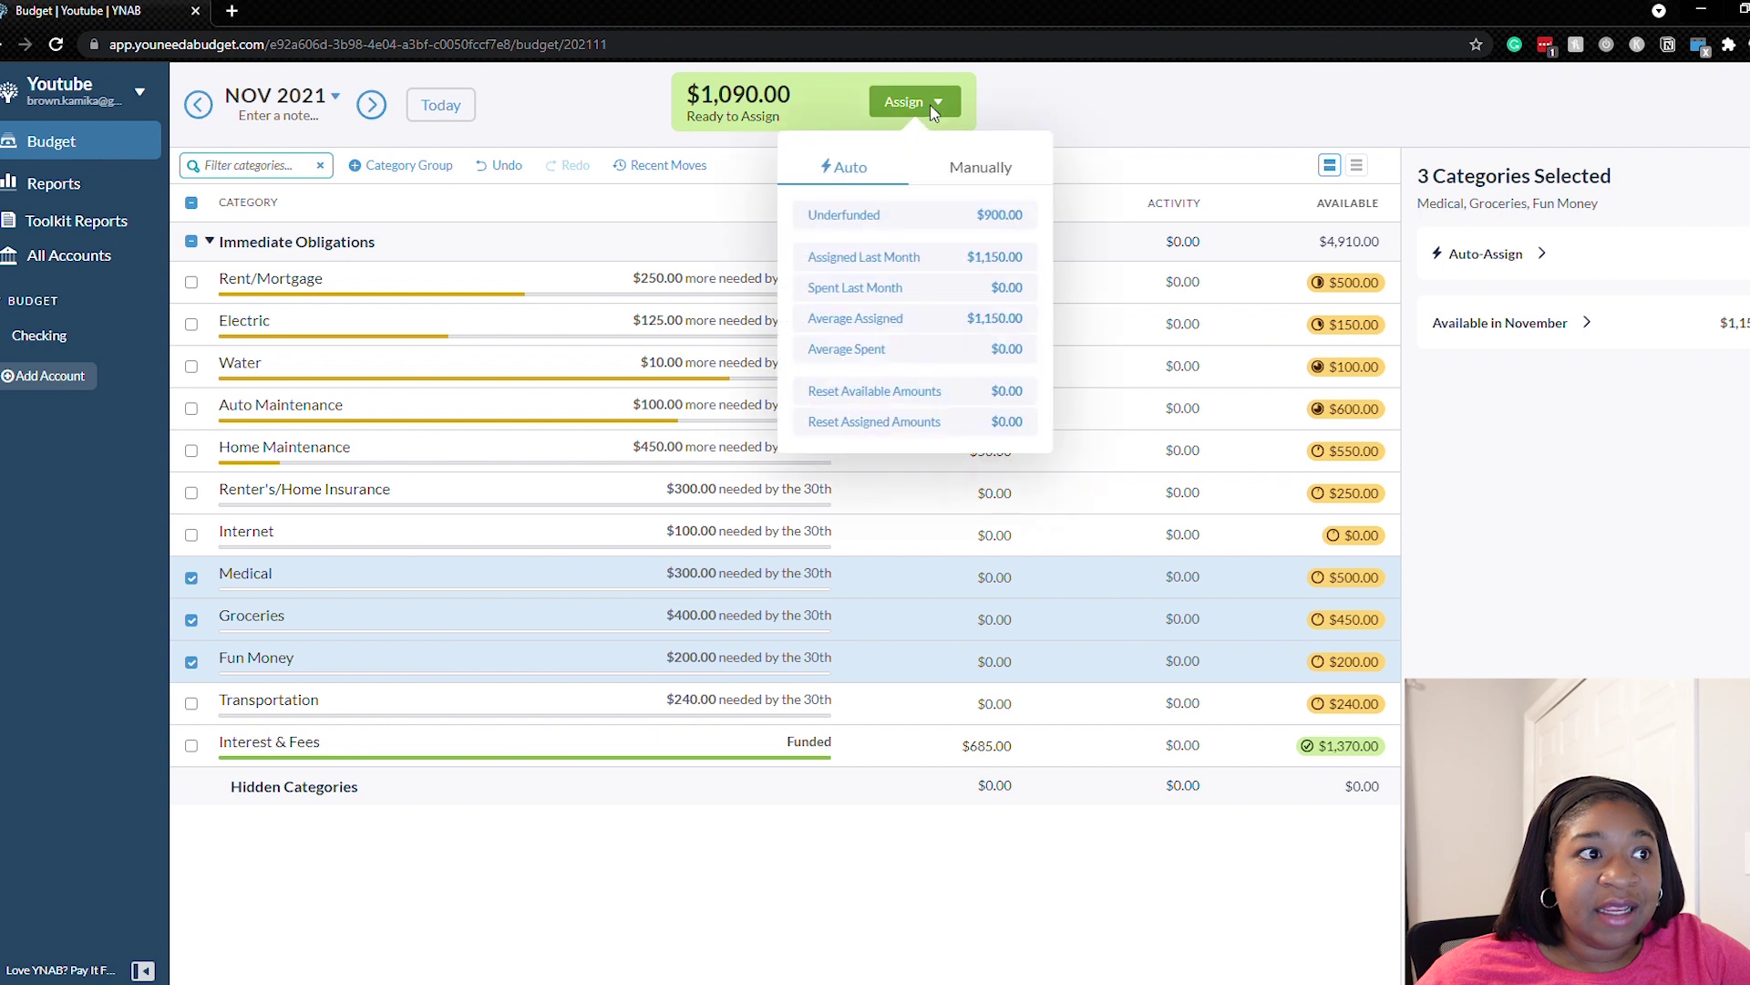
click(959, 259)
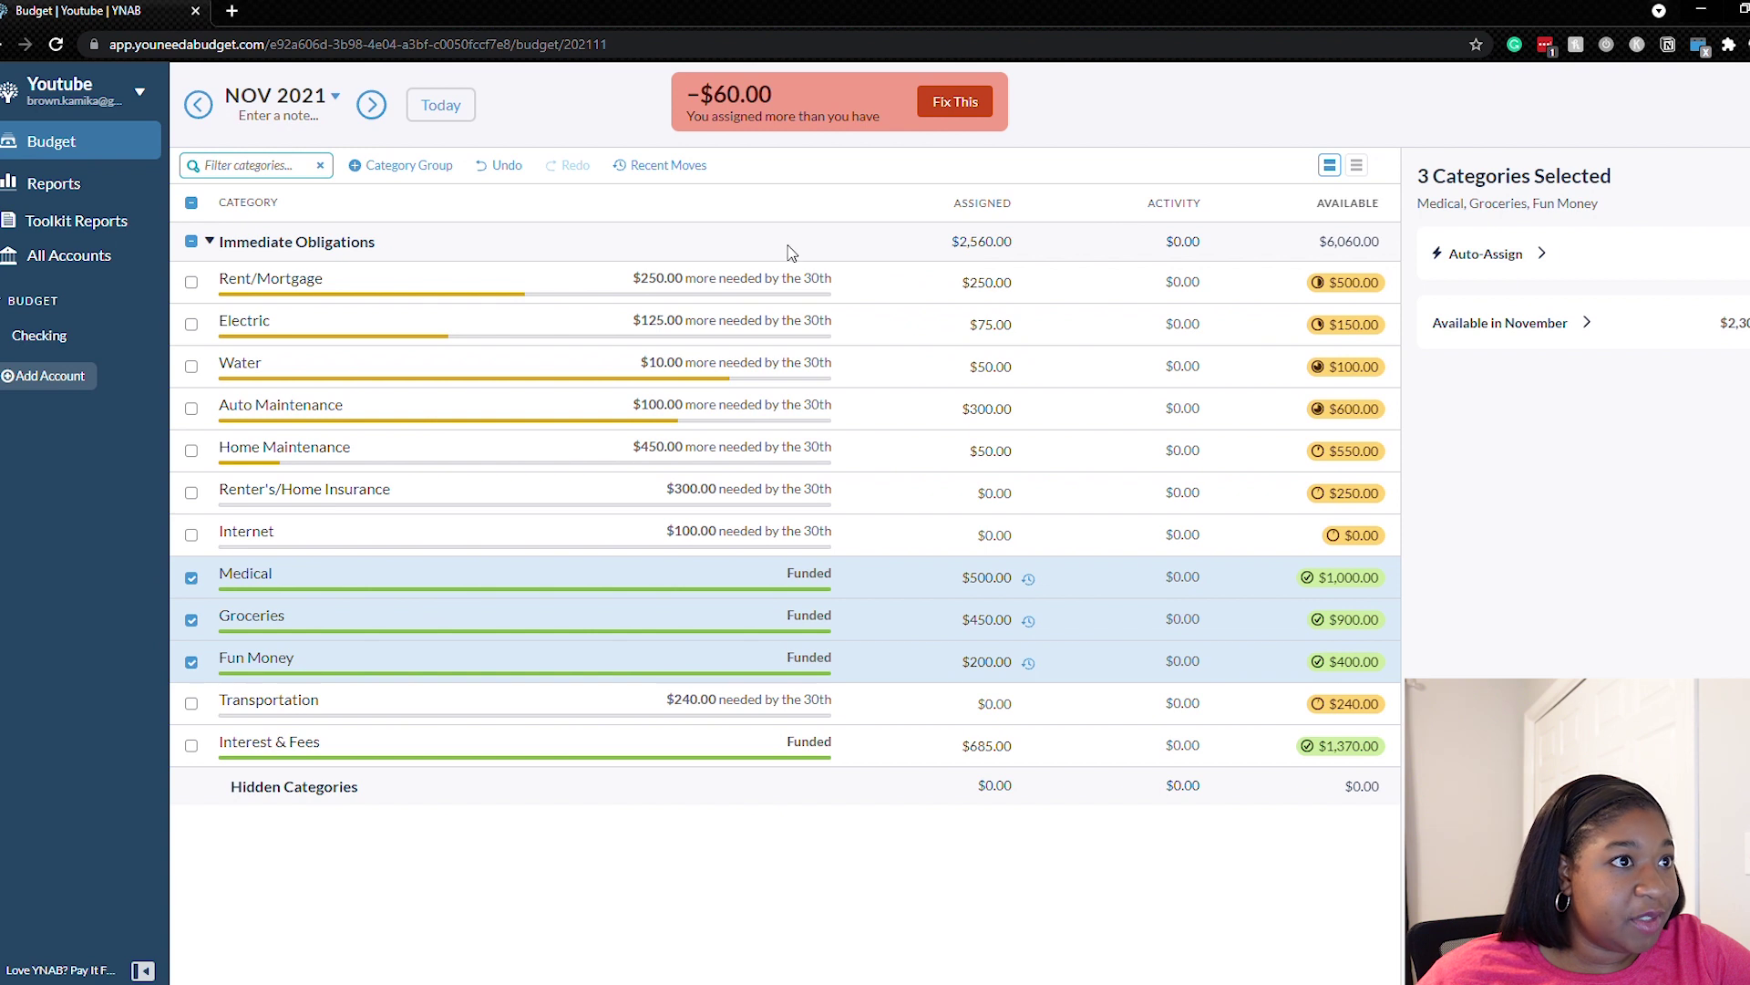
click(507, 166)
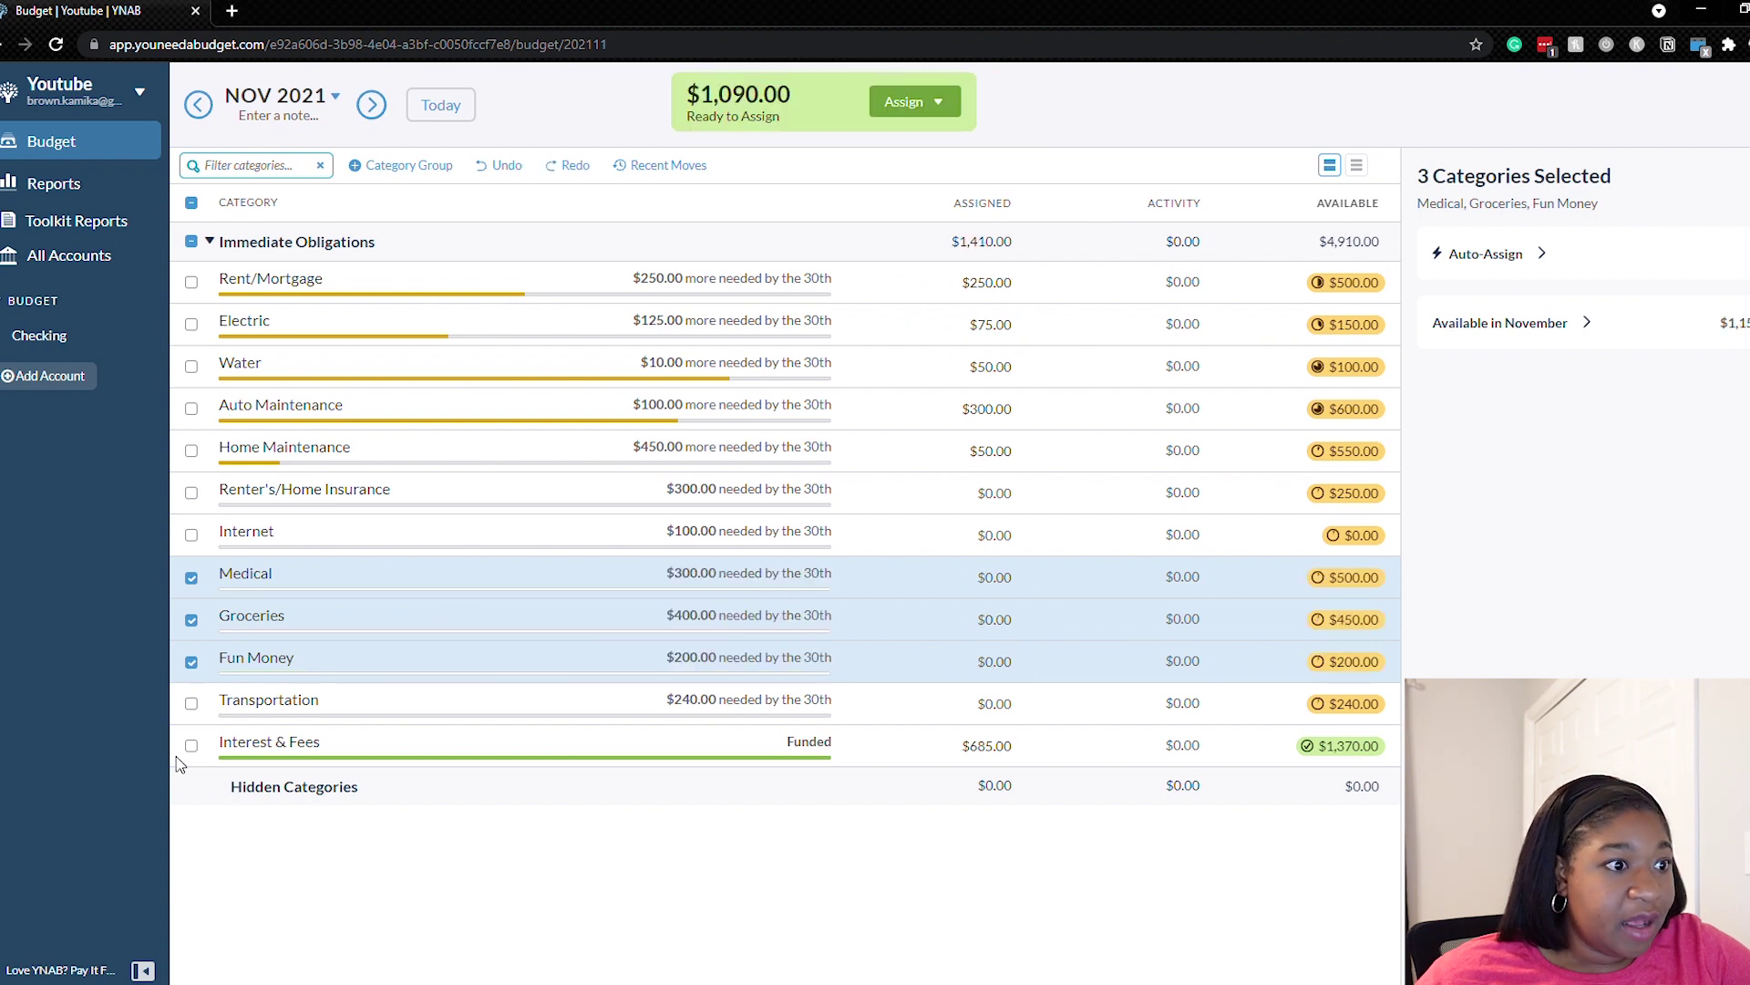
Remove Fun Money from the selection and auto-assign last month's assigned amounts to Medical and Groceries
click(191, 664)
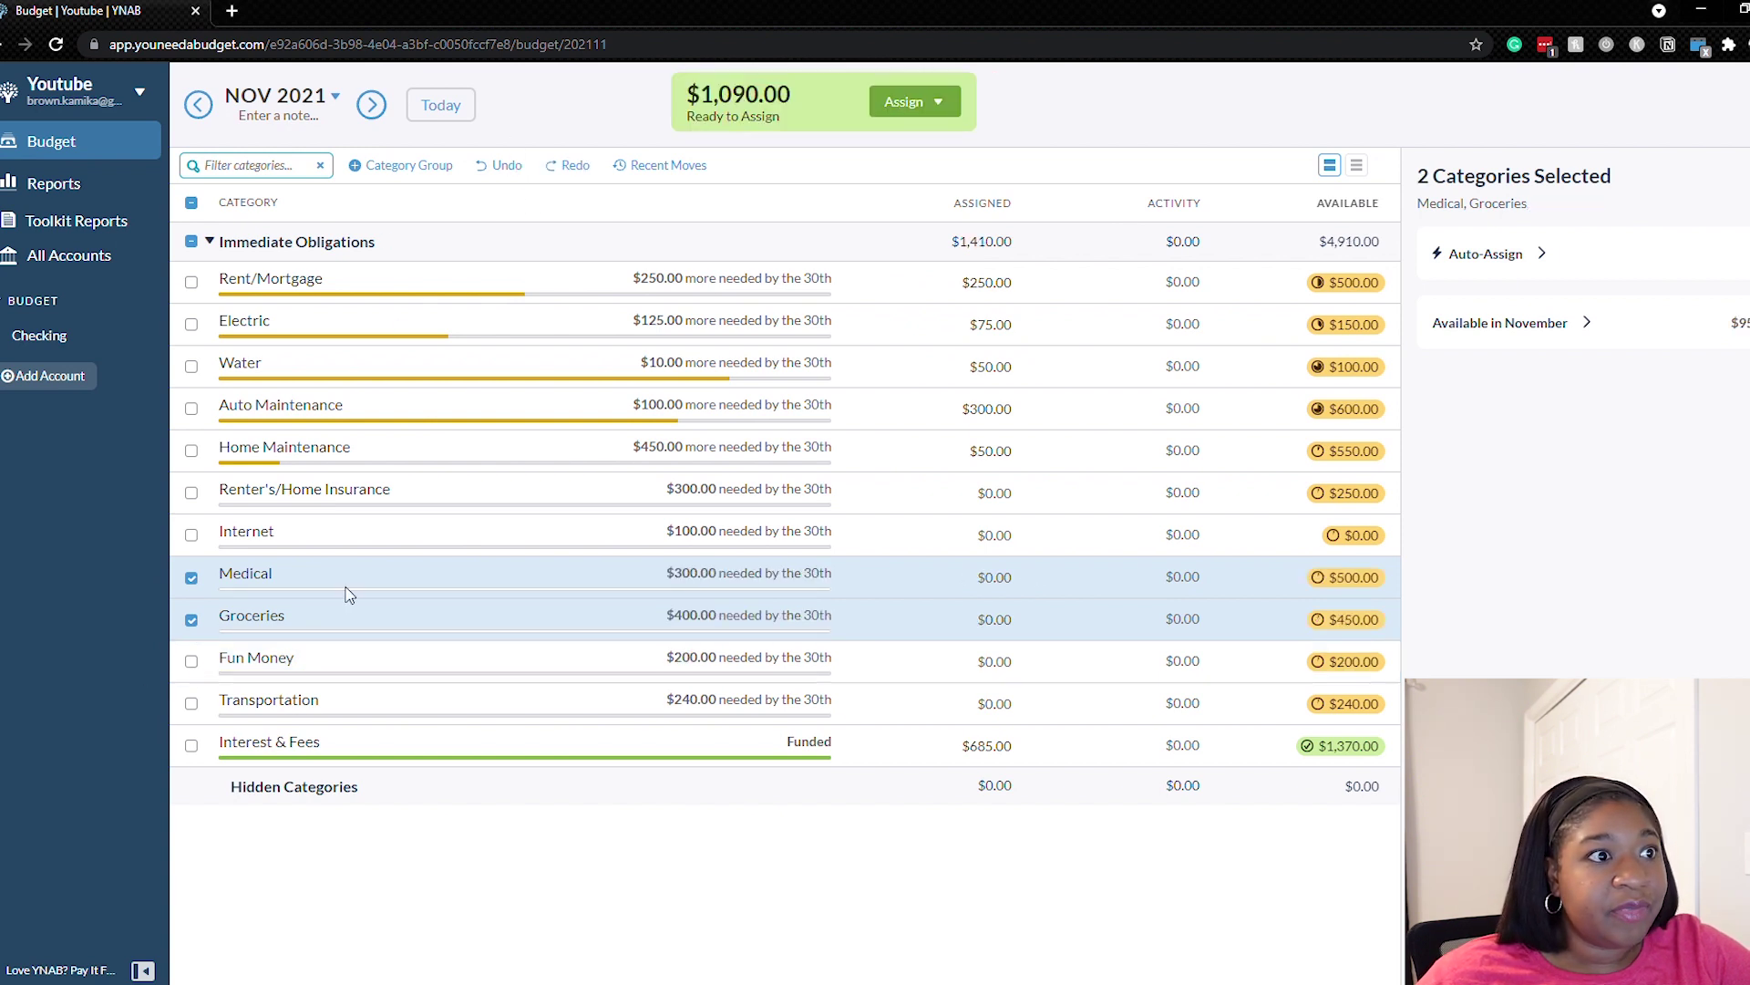
click(908, 102)
click(996, 258)
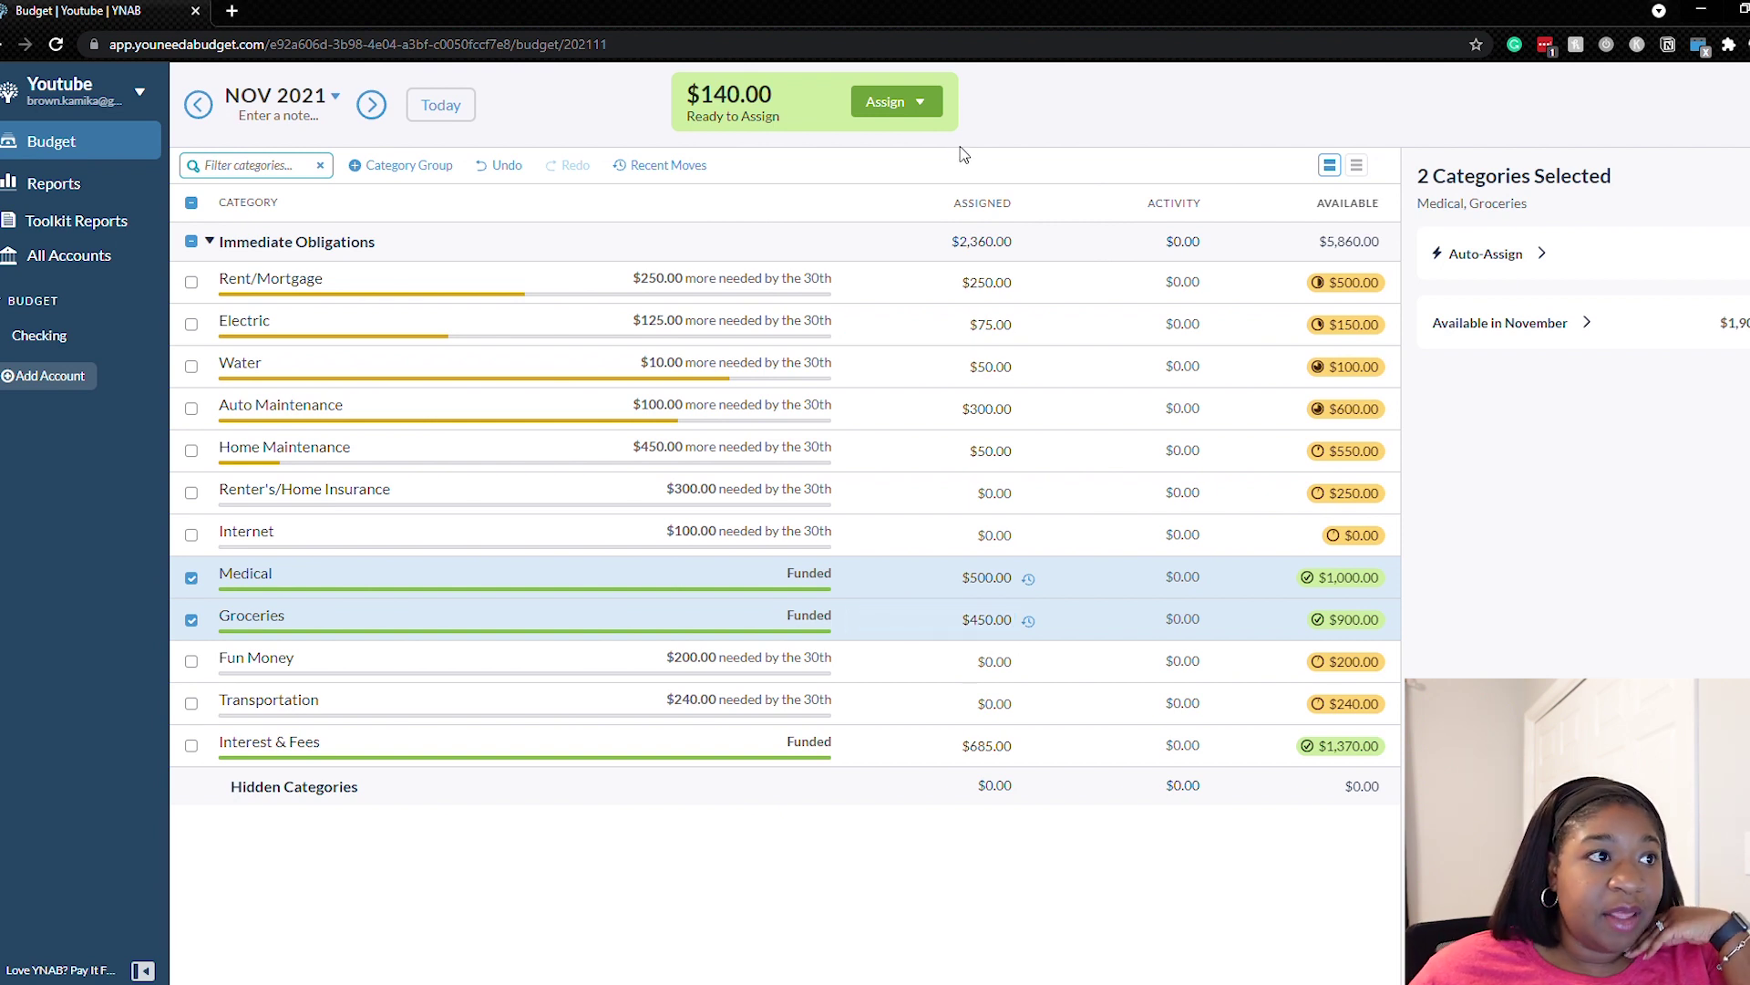
Undo all of November's category assignments and the change to the Paycheck transaction's inflow
click(507, 167)
click(507, 168)
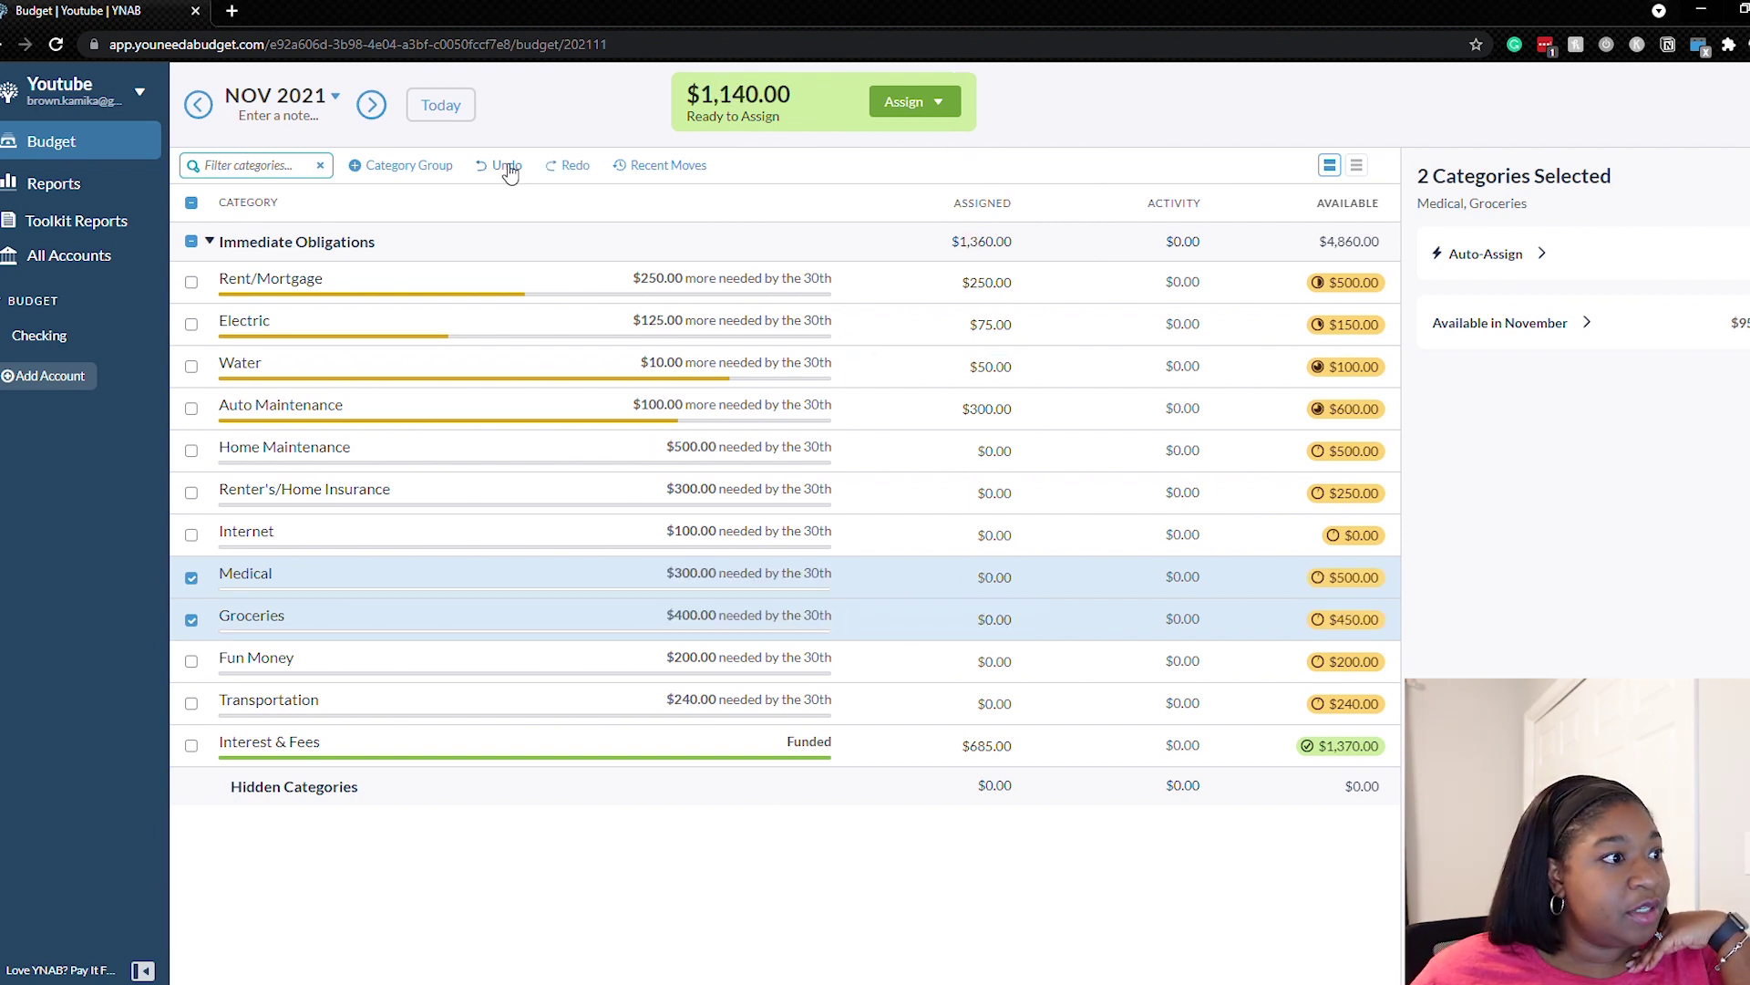
click(507, 167)
click(507, 167)
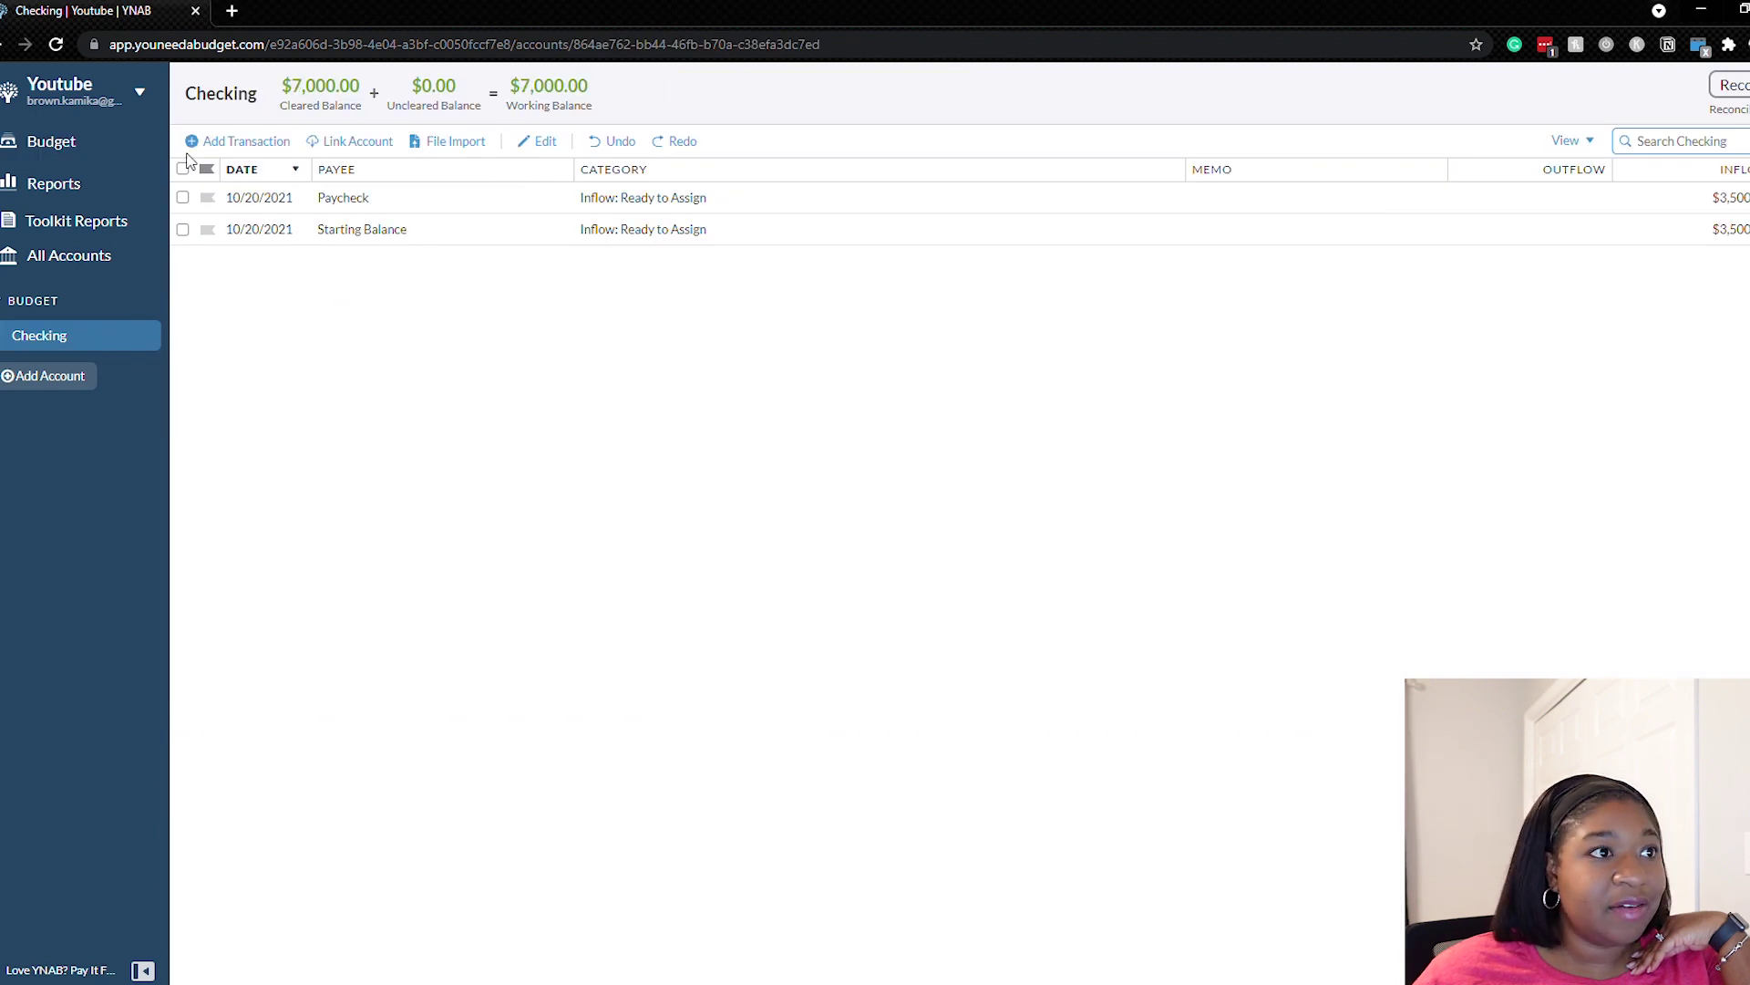
Review November's auto-assign options for all categories and for Electric, Auto Maintenance, Home Maintenance and Renter's/Home Insurance, and clear the selection
click(121, 152)
click(939, 102)
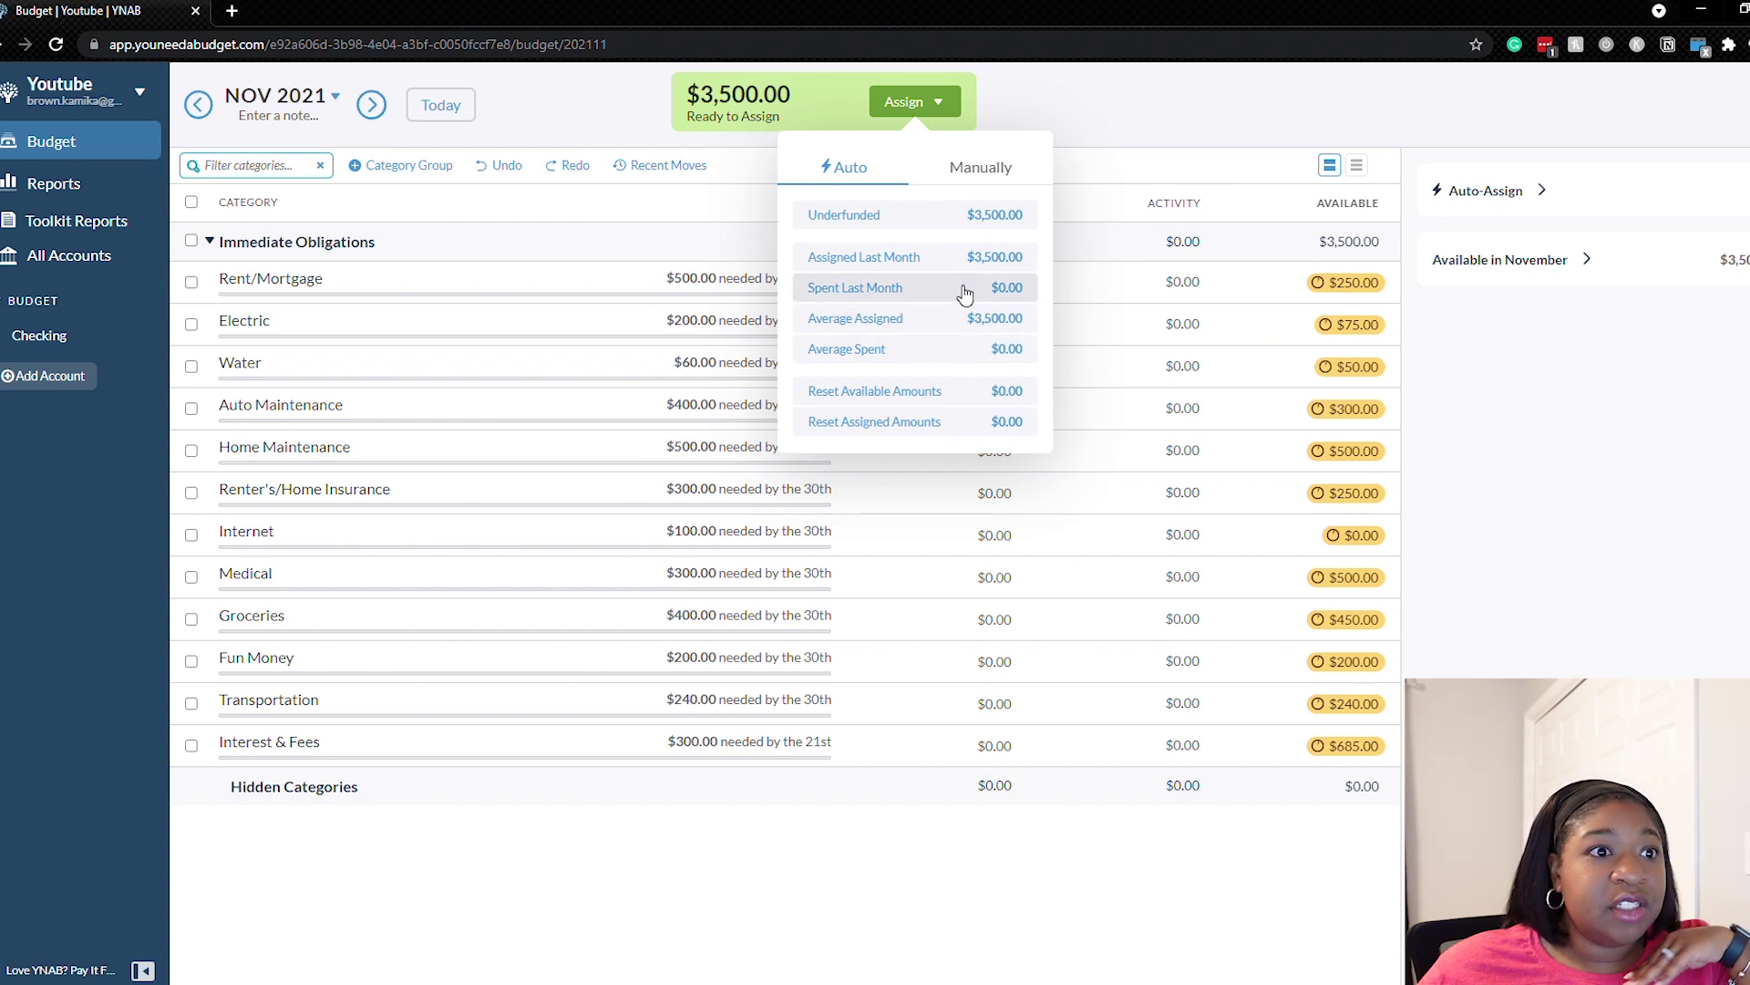
click(191, 325)
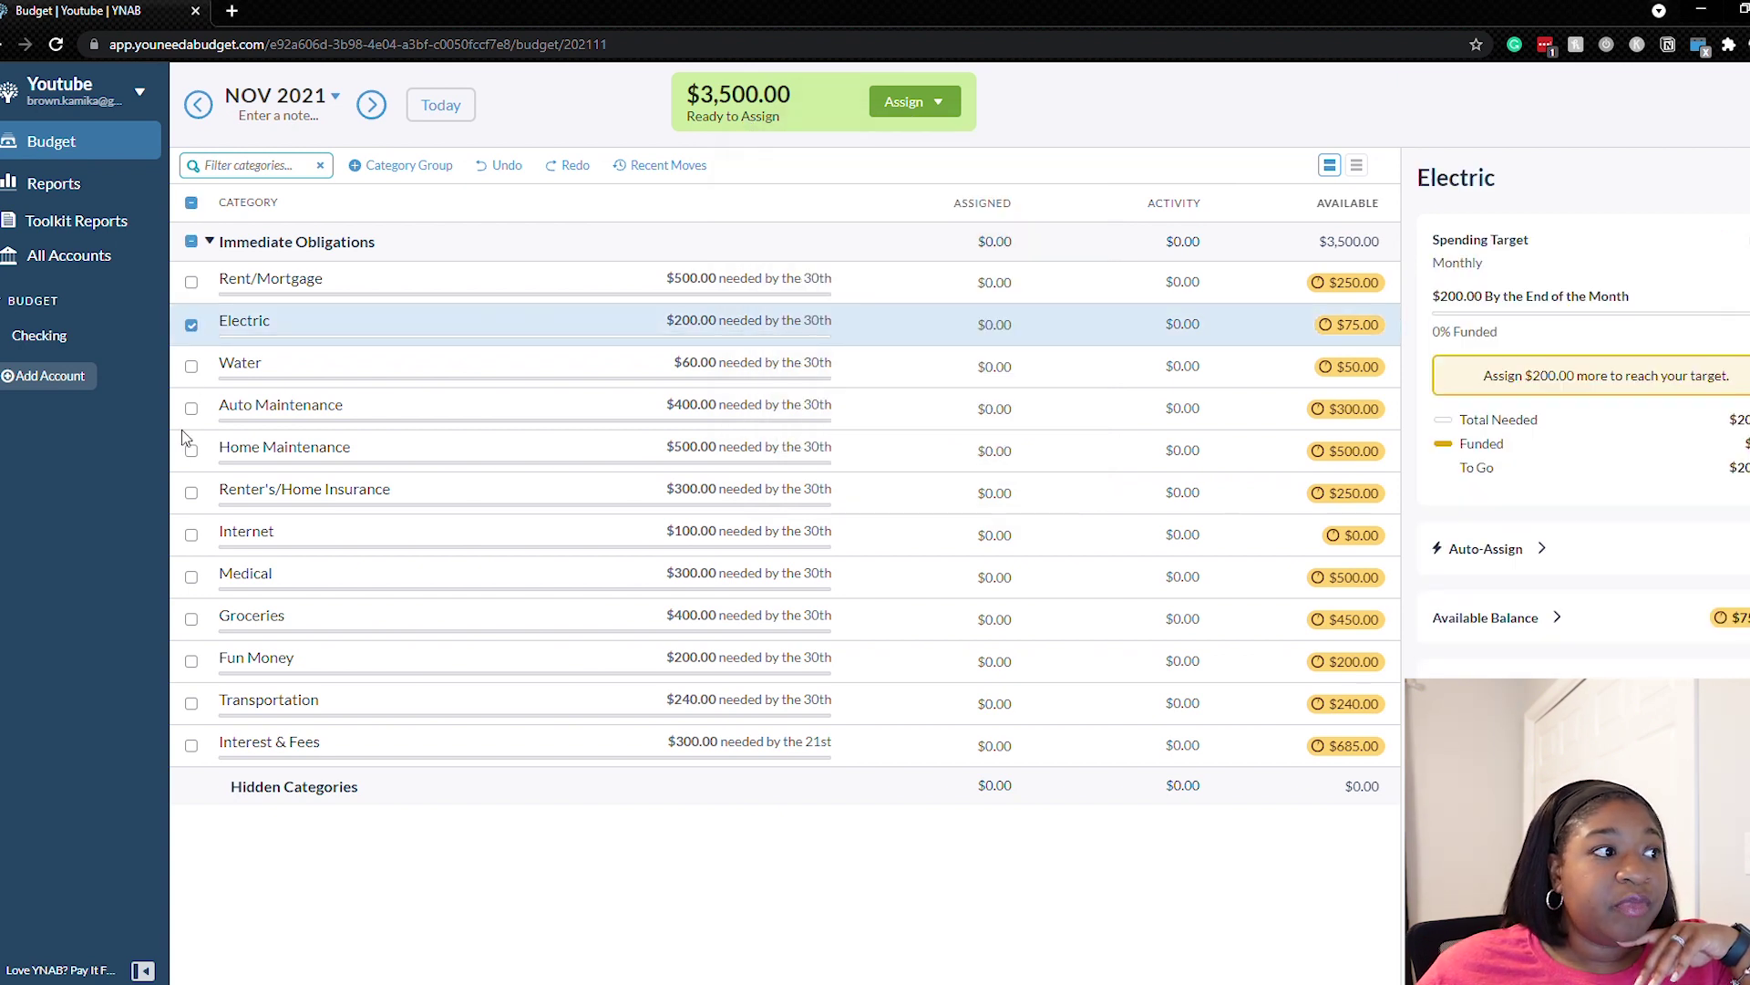
click(192, 408)
click(191, 450)
click(191, 492)
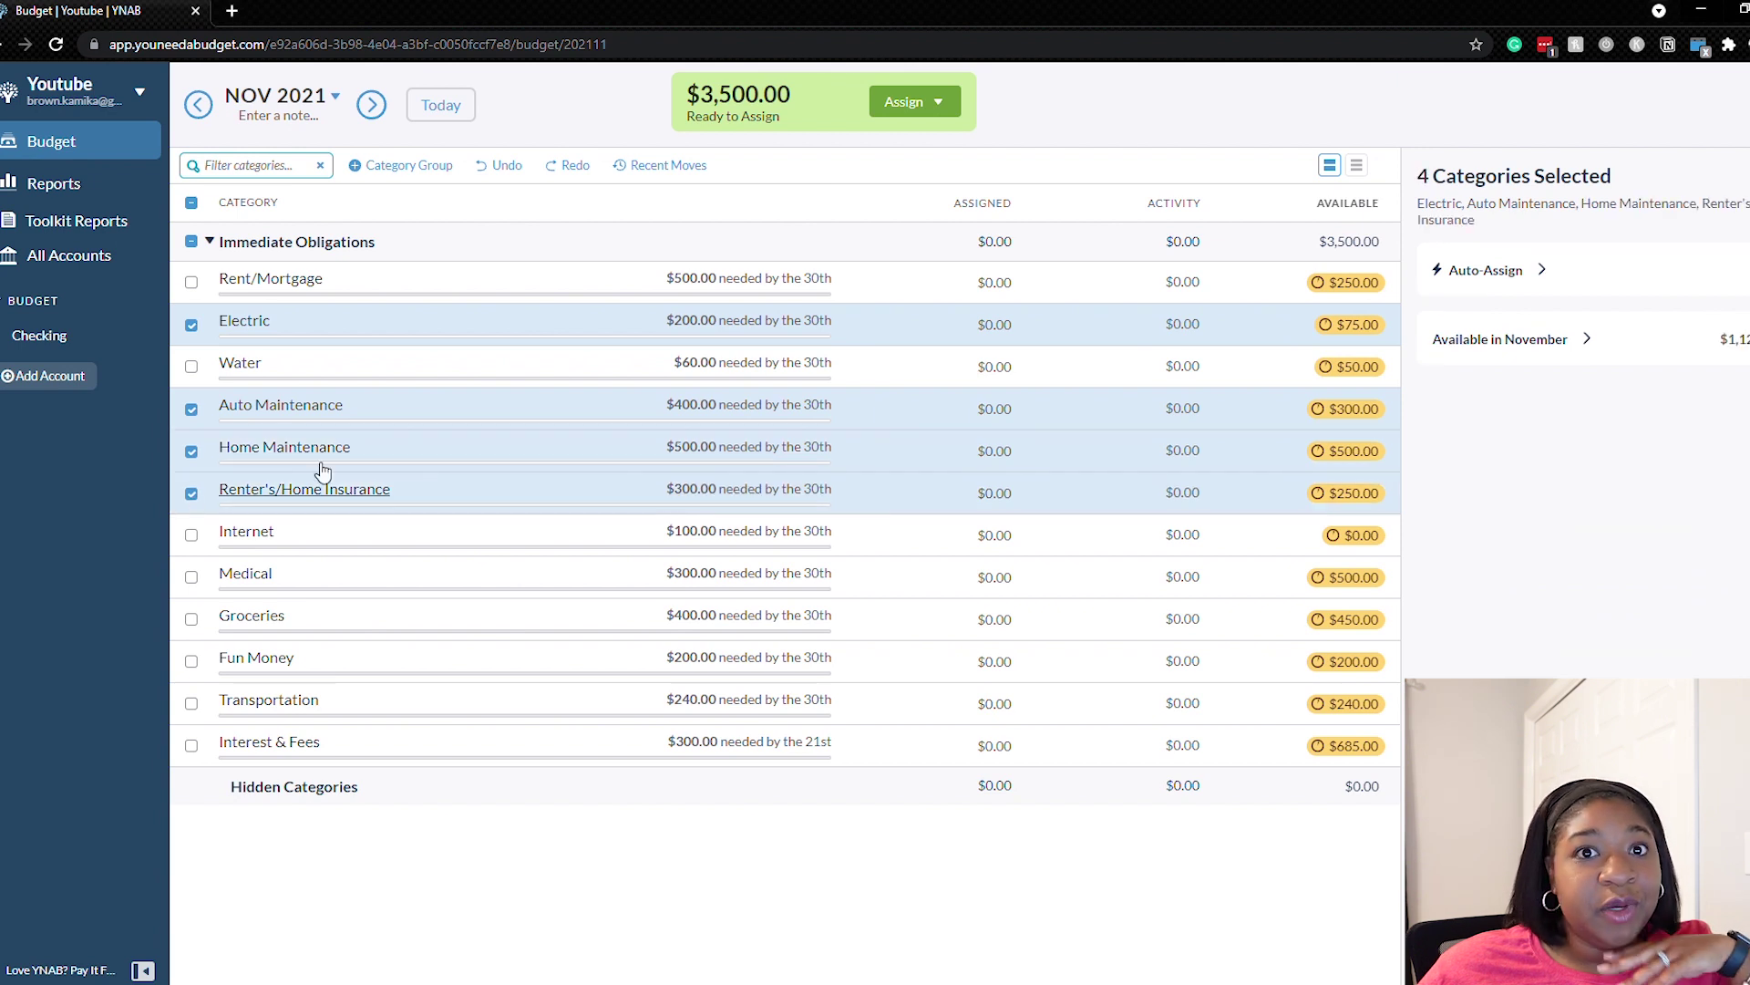
click(952, 103)
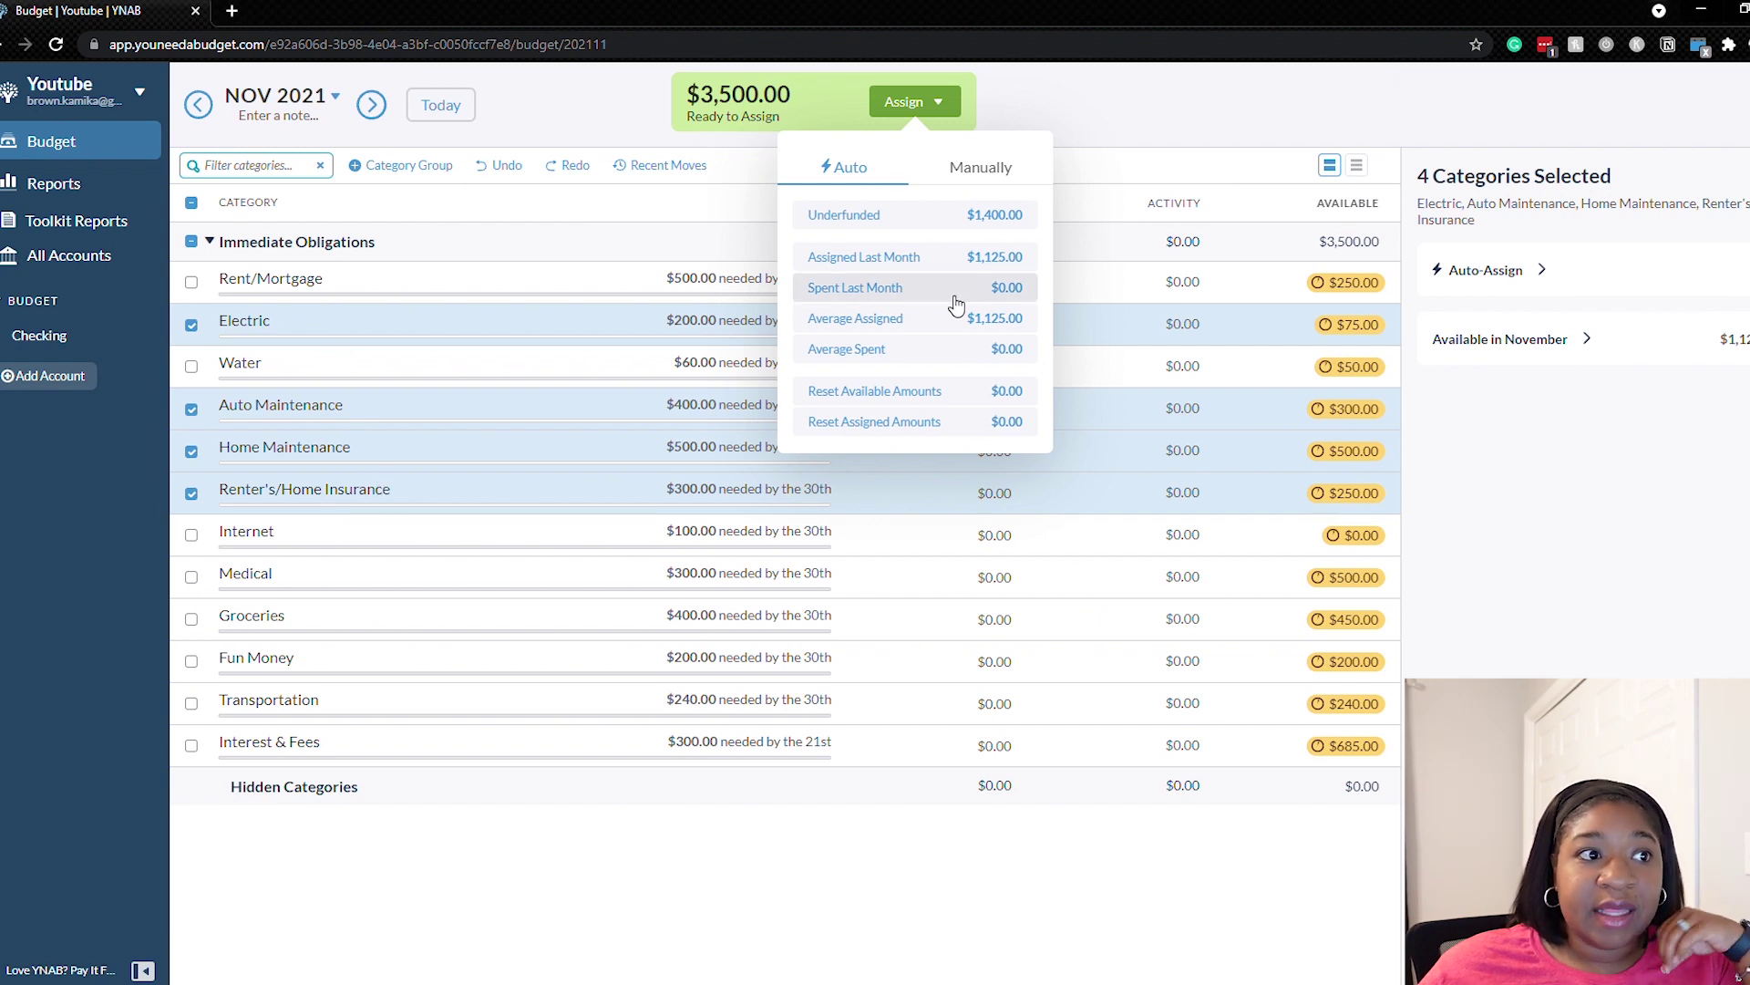
click(194, 244)
click(194, 244)
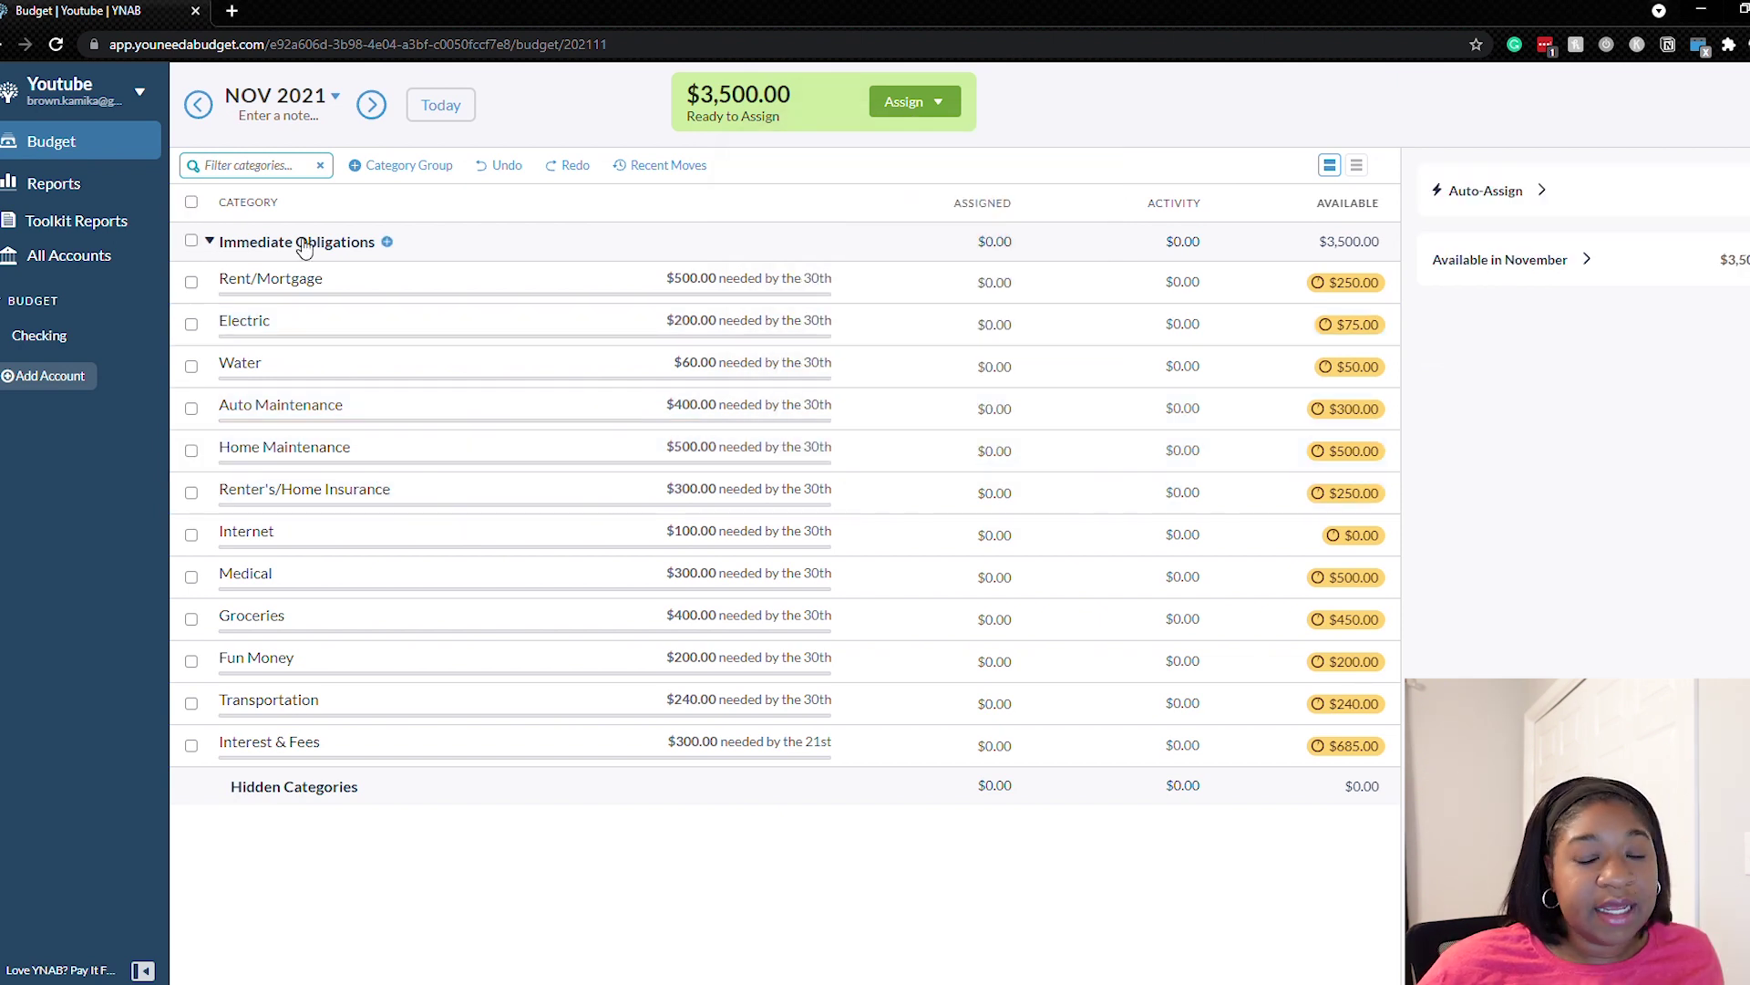
Auto-assign the Average Assigned amounts to all November 2021 categories and confirm the update
click(949, 106)
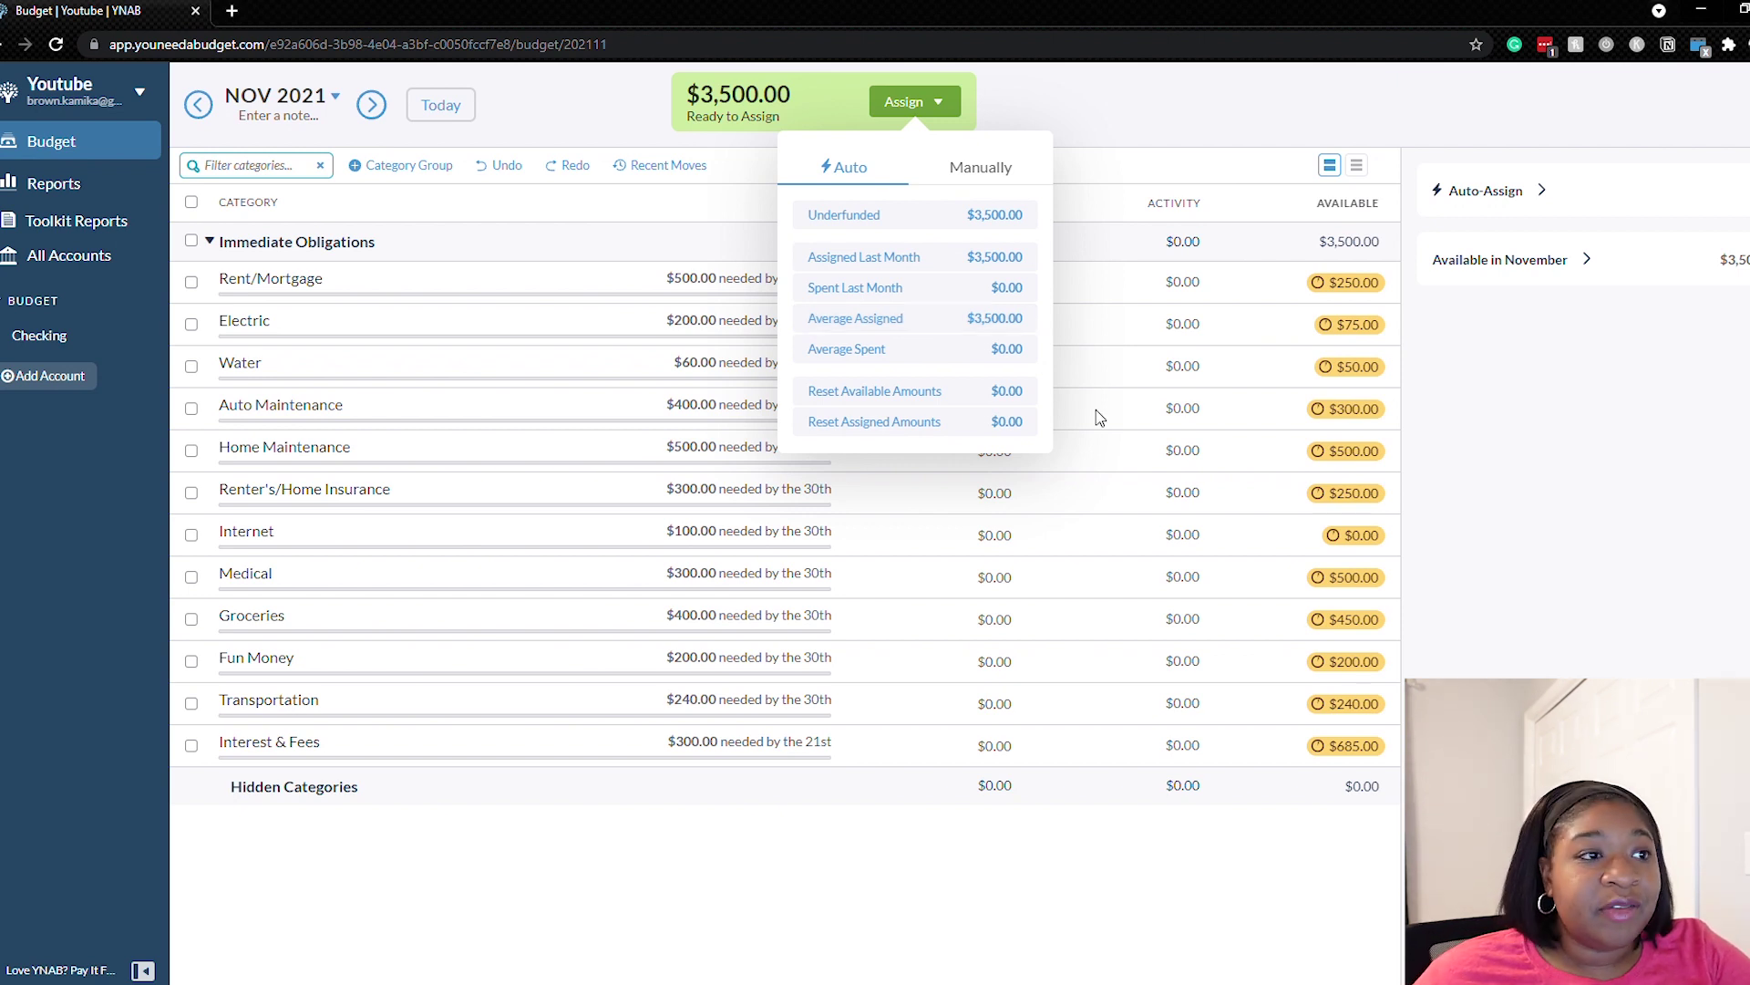
click(821, 824)
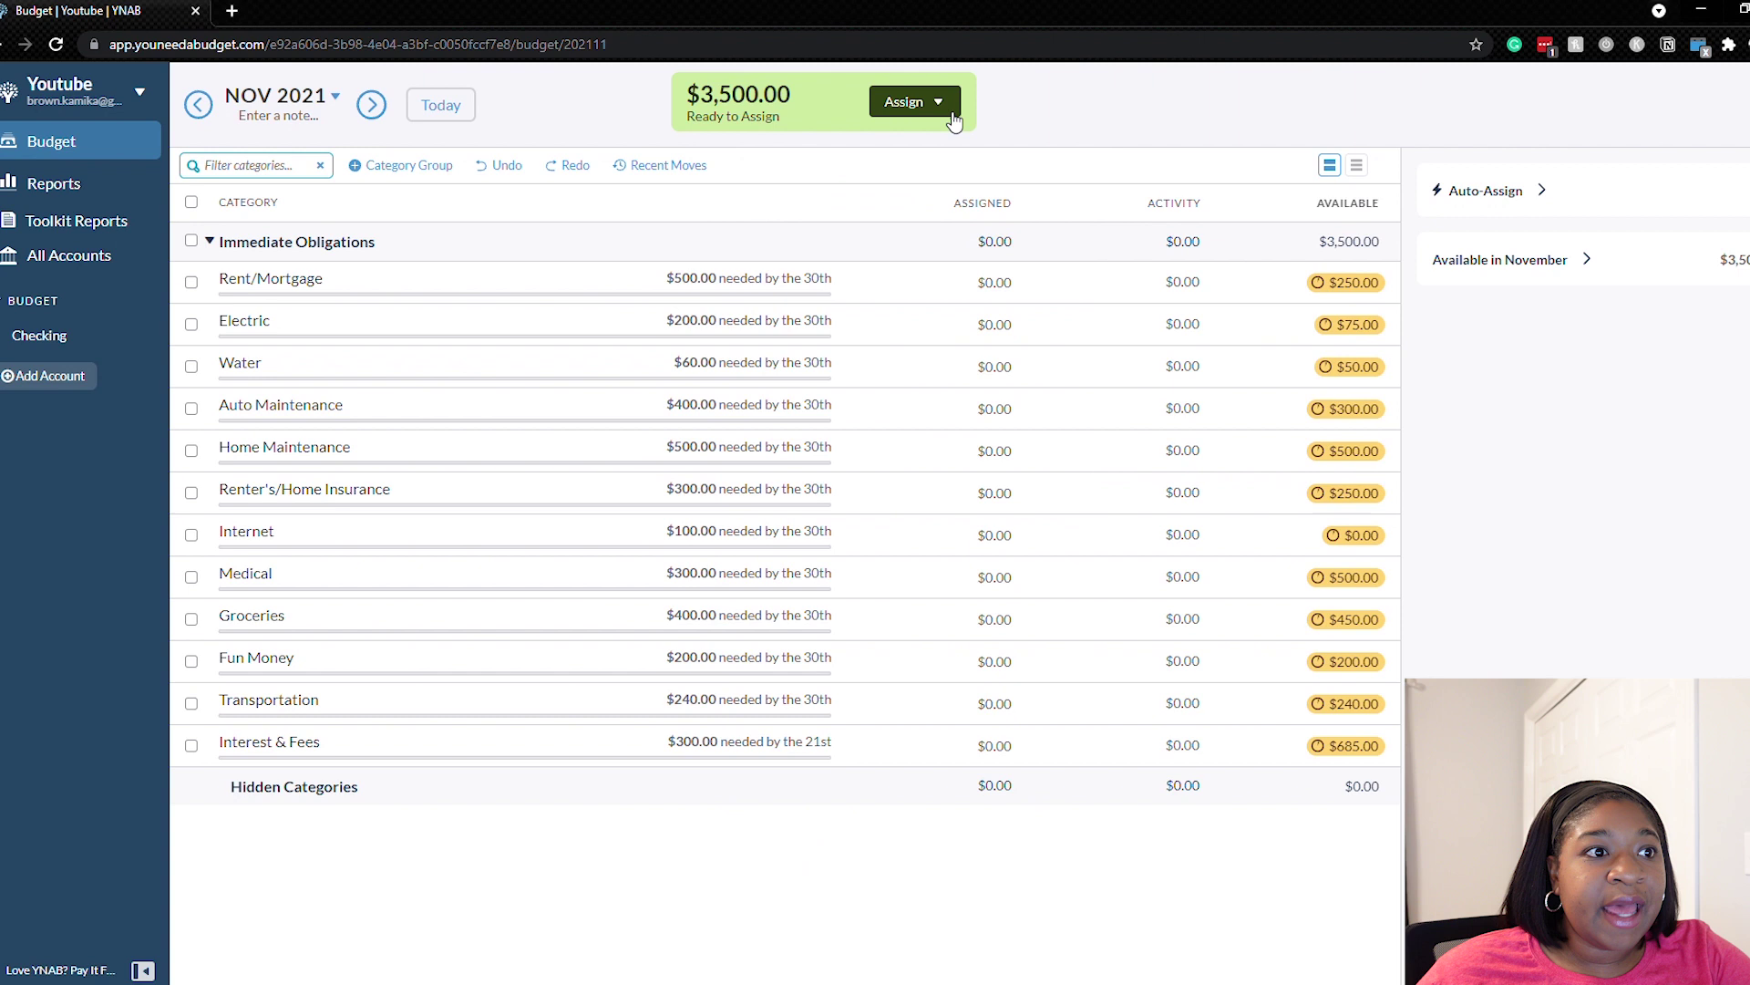
click(943, 104)
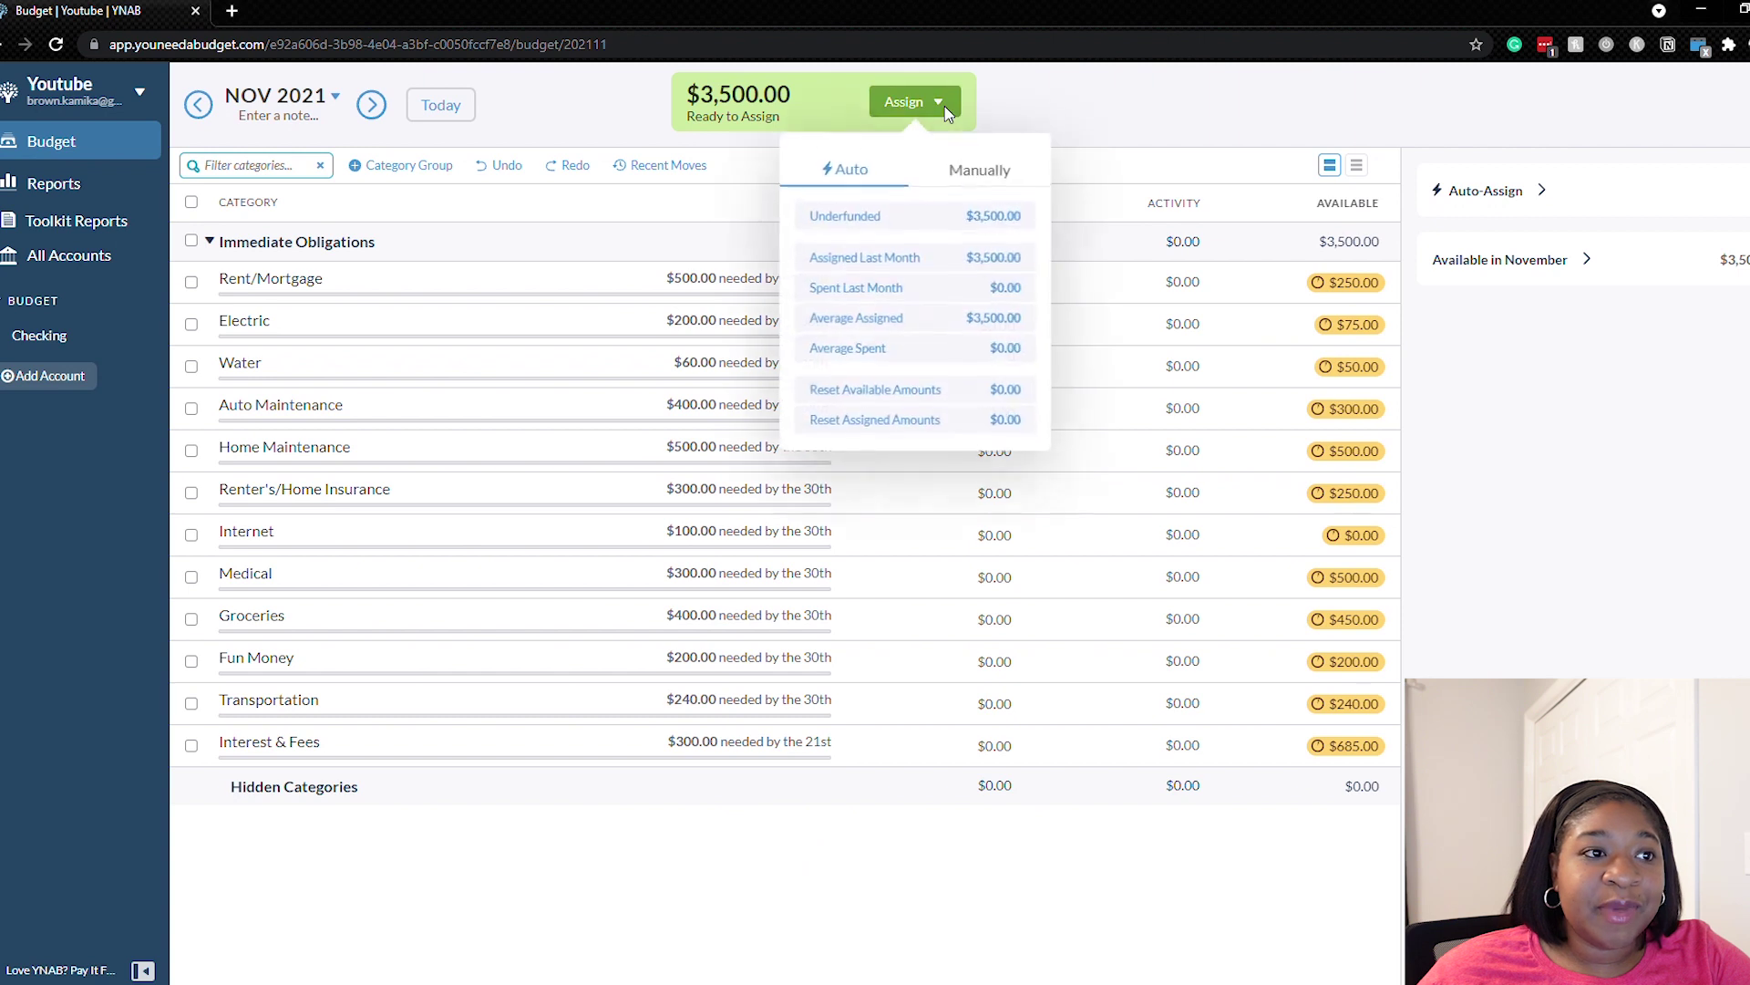
click(953, 323)
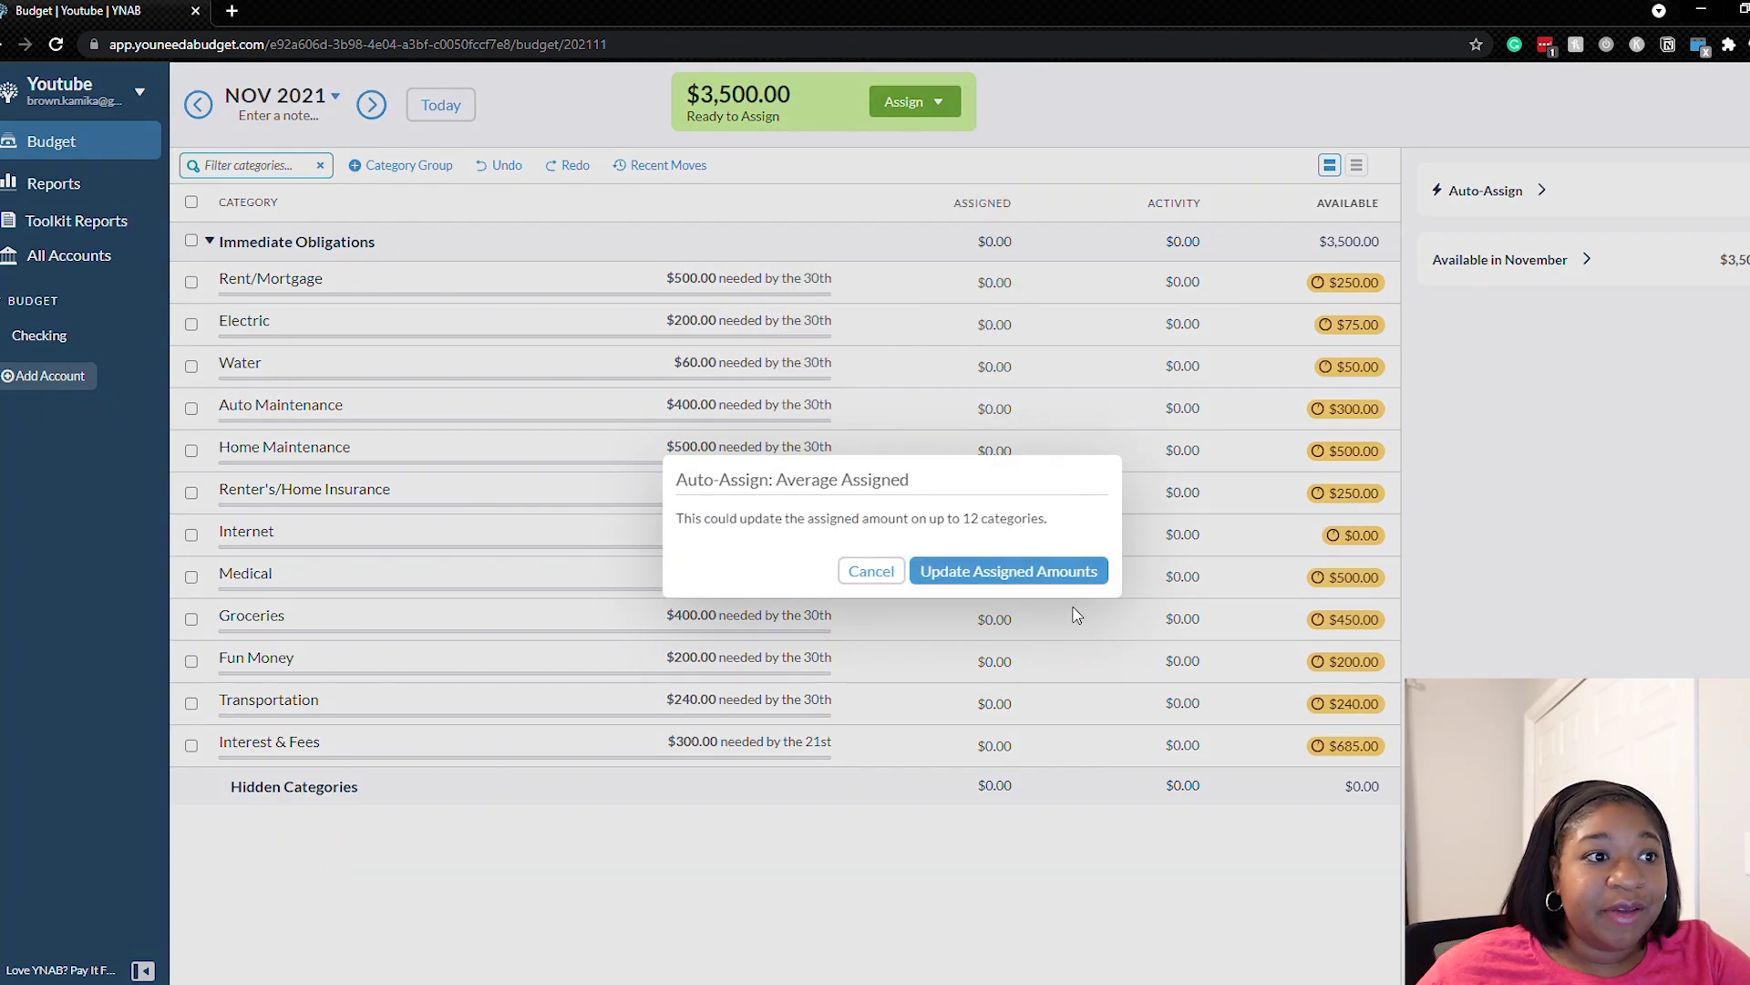
click(1040, 571)
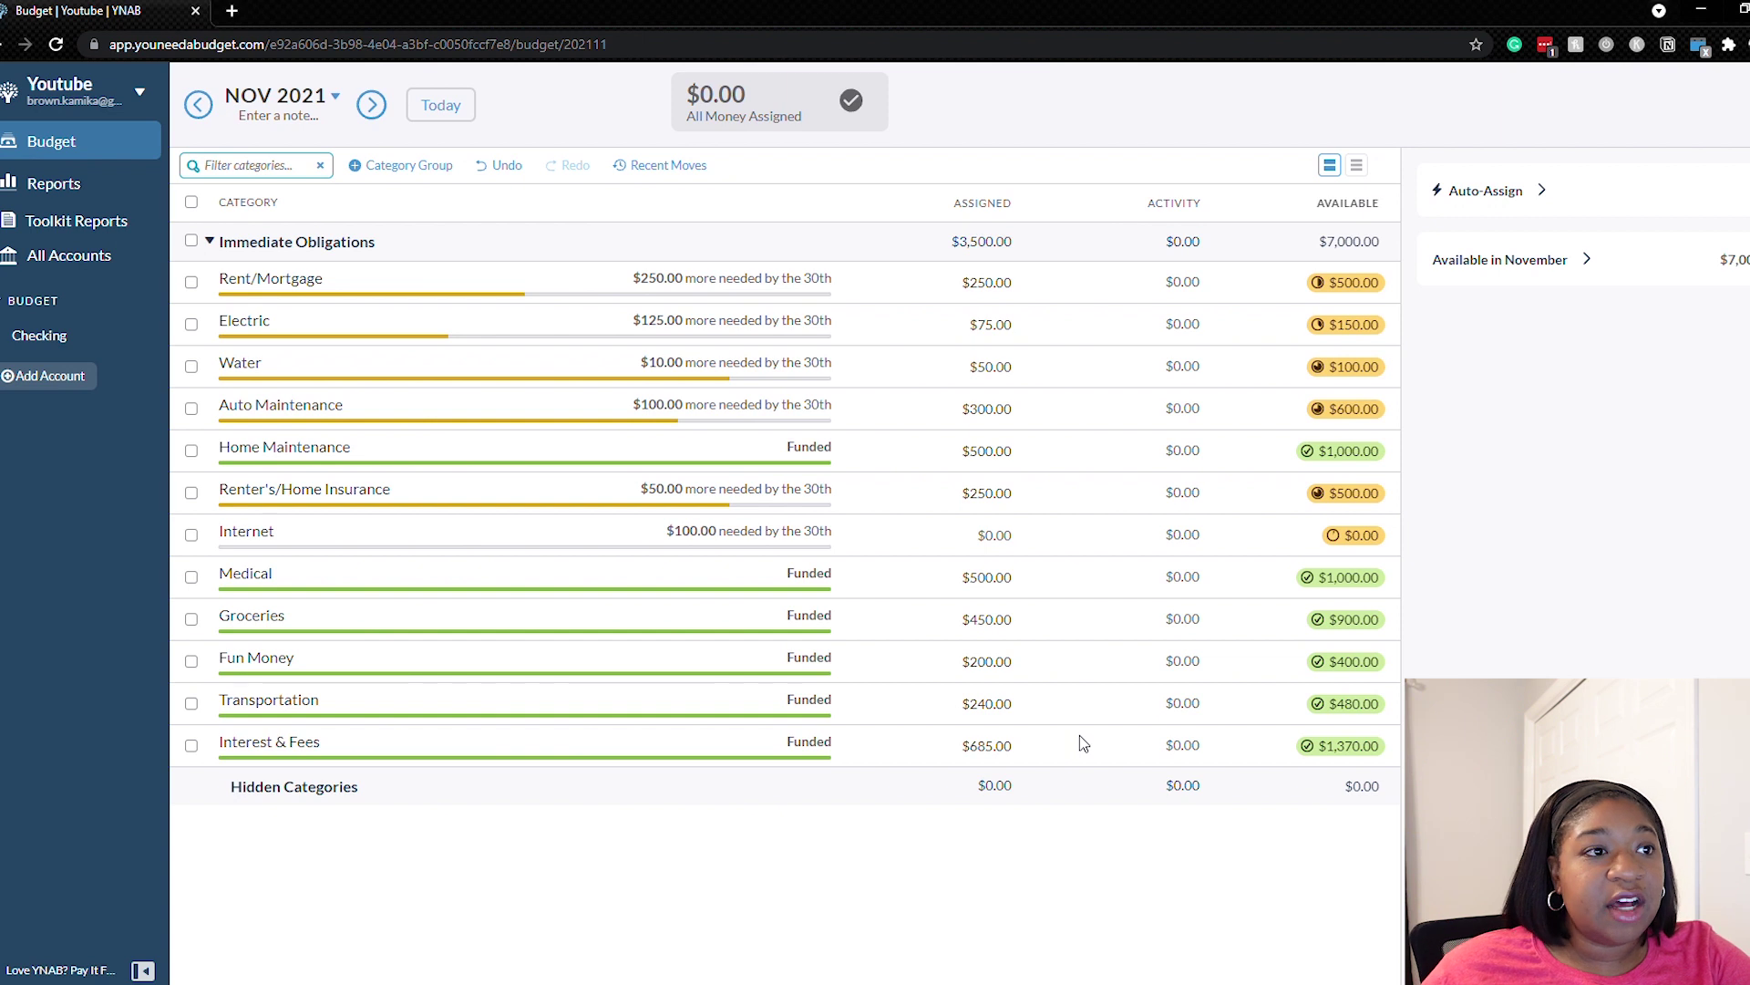
Compare November's assigned amounts with October's, check the Renter's/Home Insurance target, and return to November with no category selected
click(989, 283)
click(972, 374)
key(Escape)
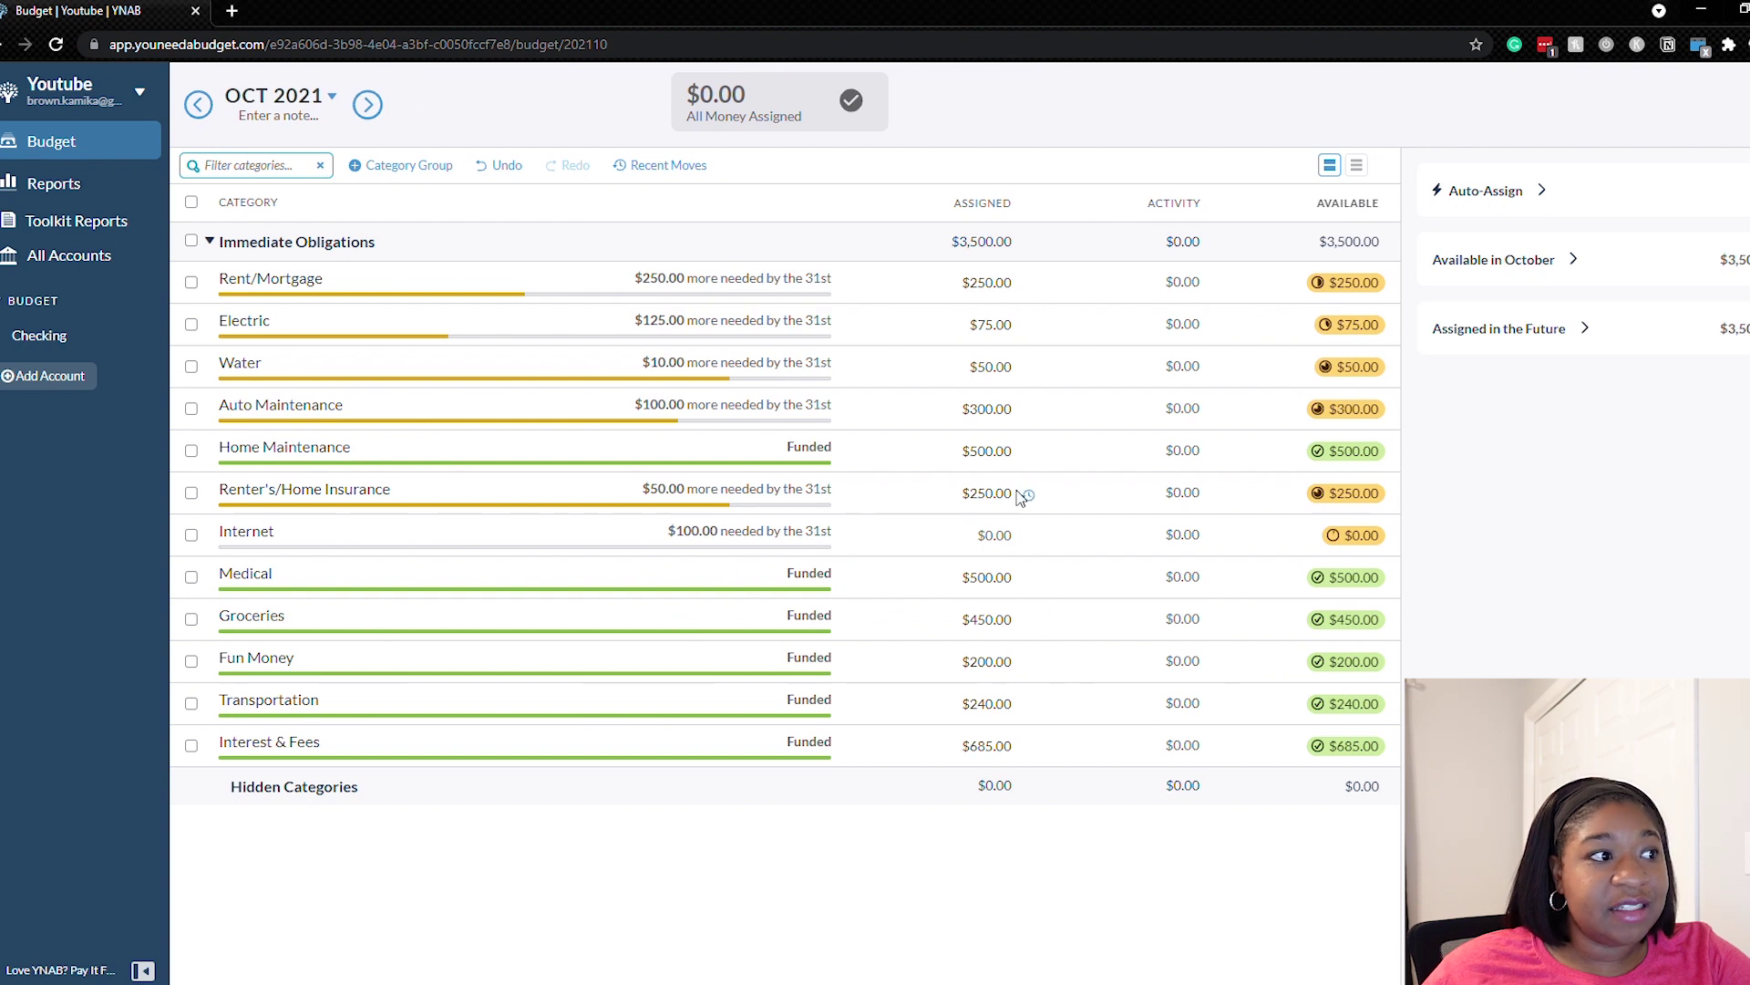
click(987, 493)
key(Escape)
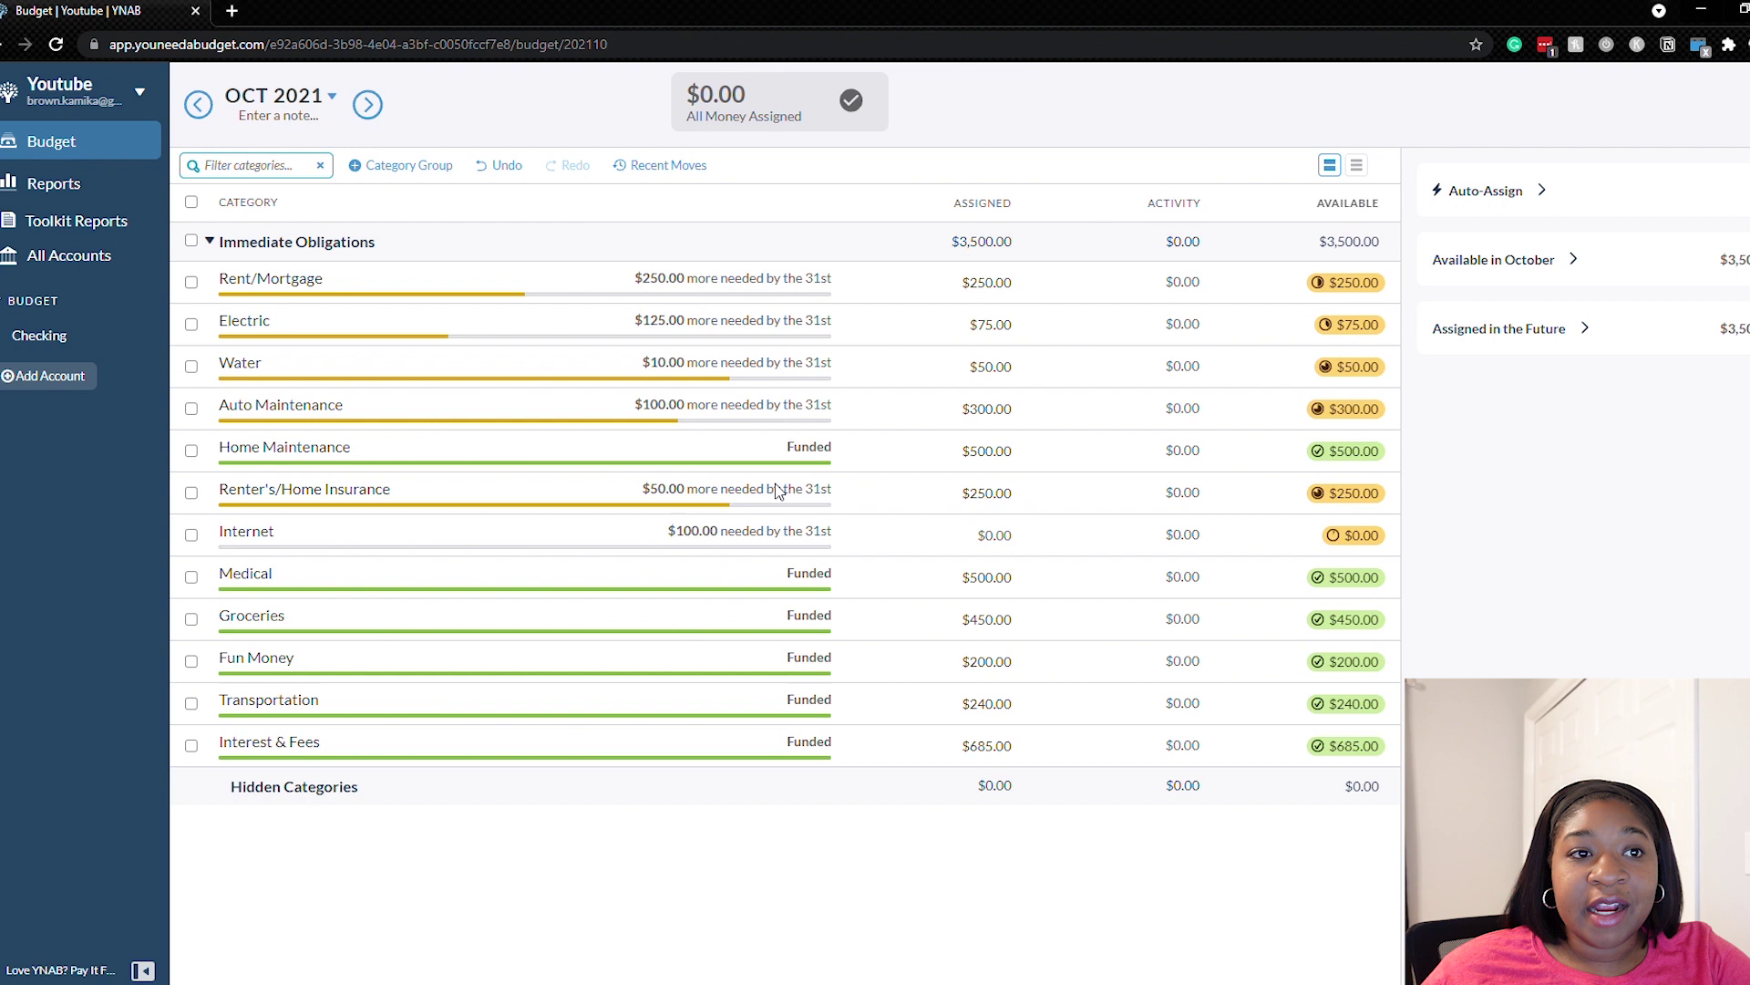
click(720, 497)
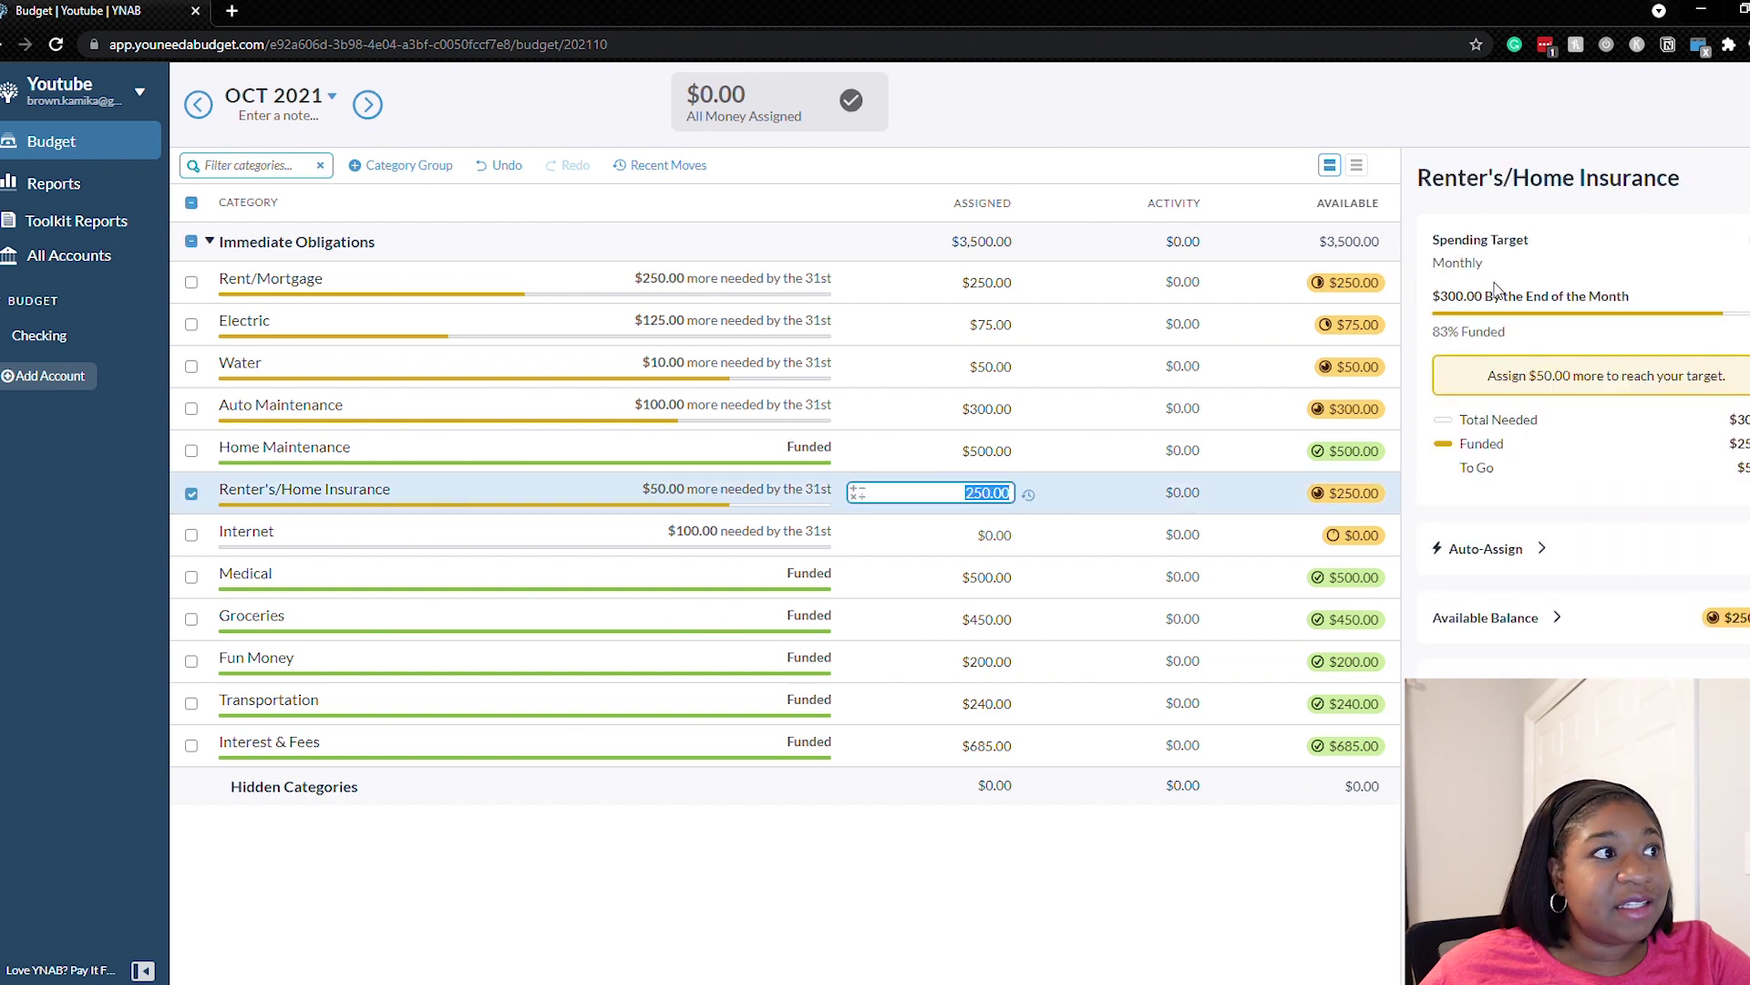
click(374, 116)
click(373, 115)
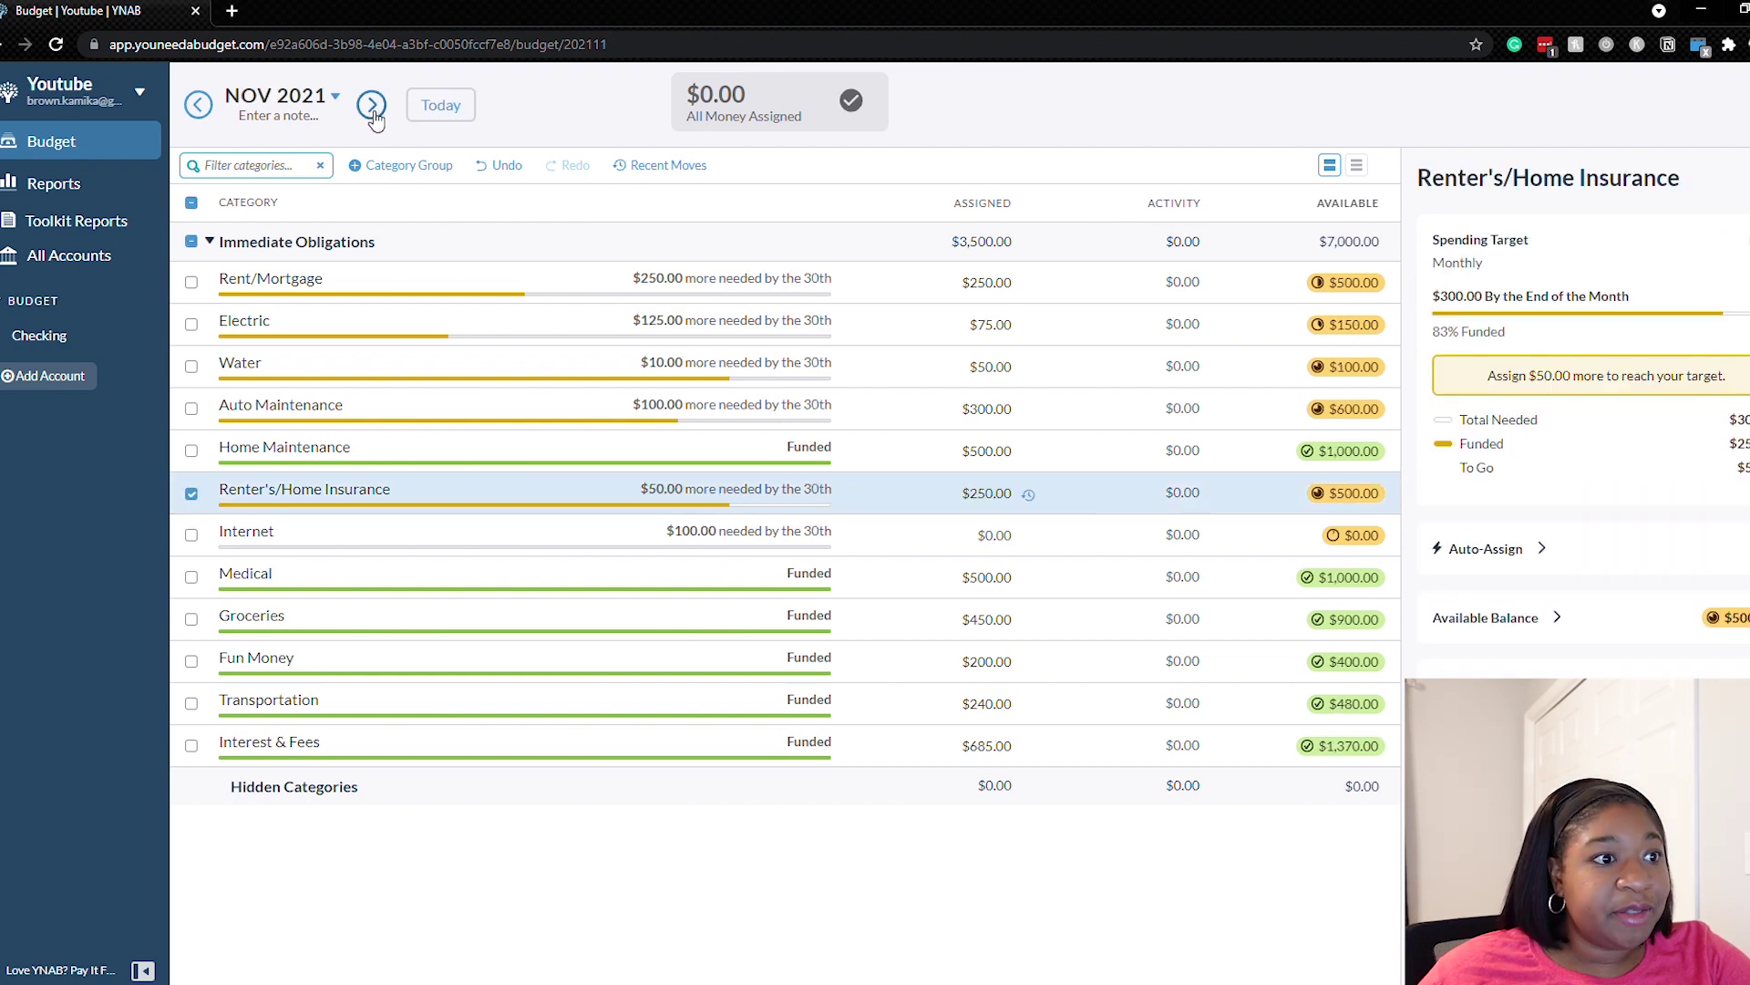
click(465, 503)
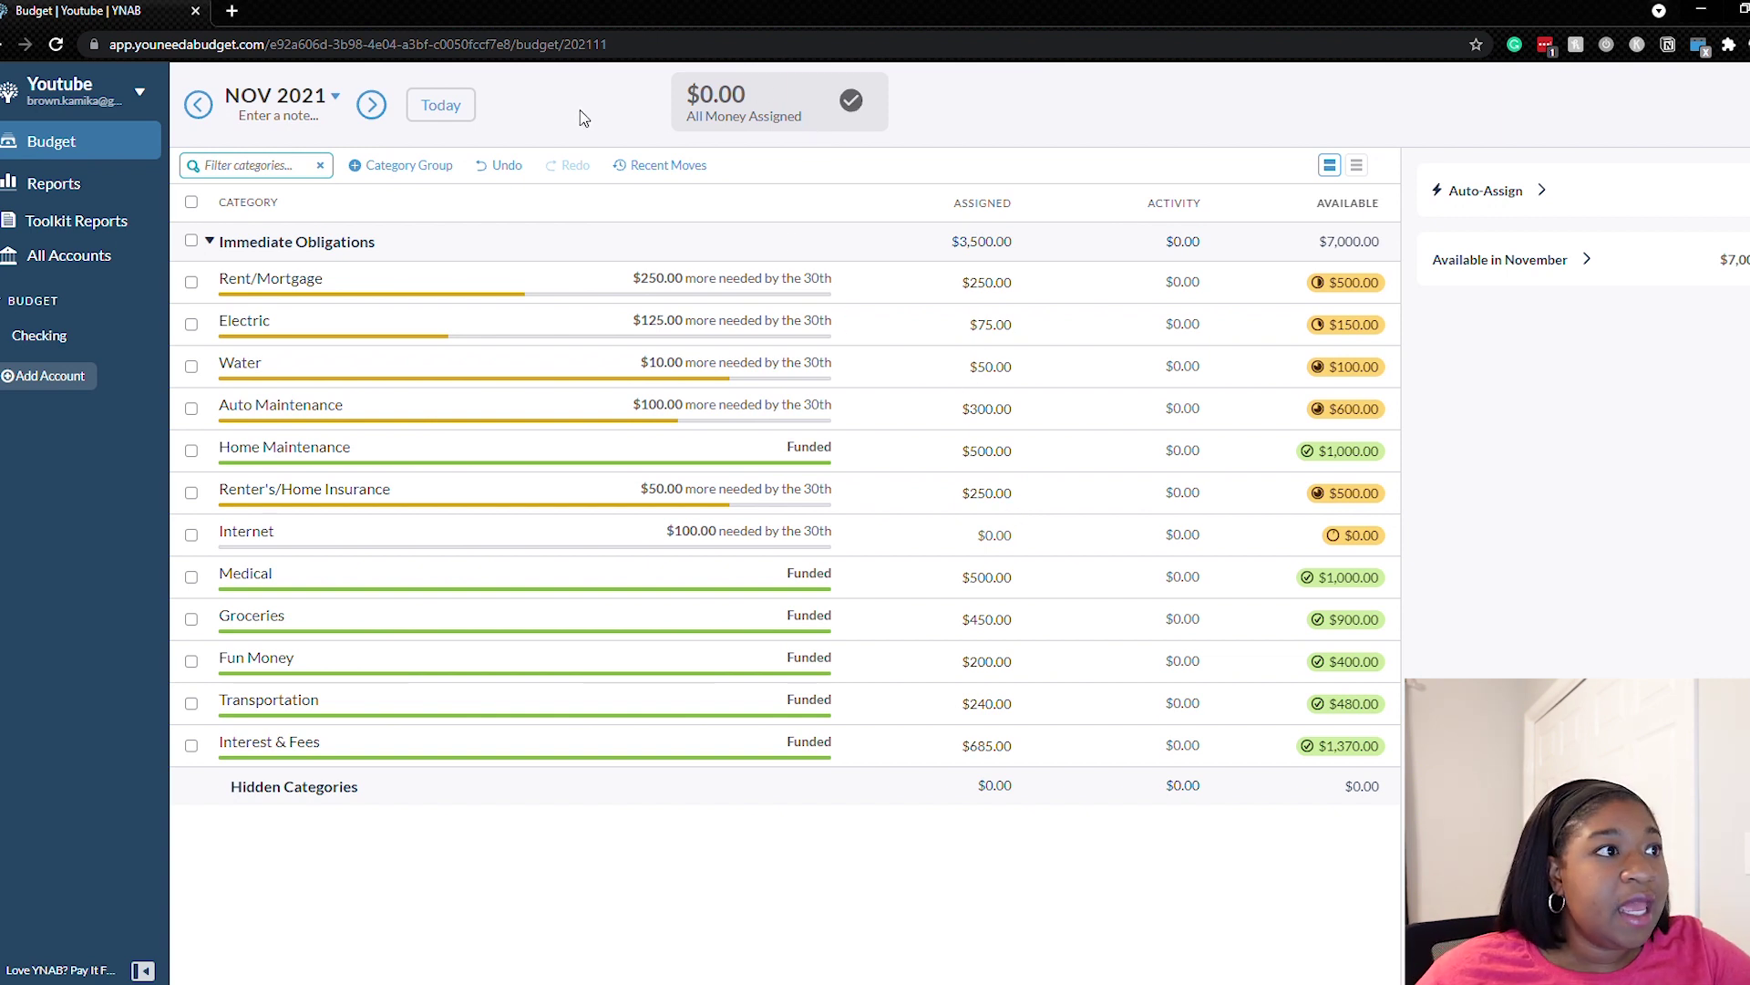
Undo the Average Assigned assignment and set the Paycheck transaction's inflow in Checking to $2,500
click(504, 168)
click(77, 345)
click(1284, 209)
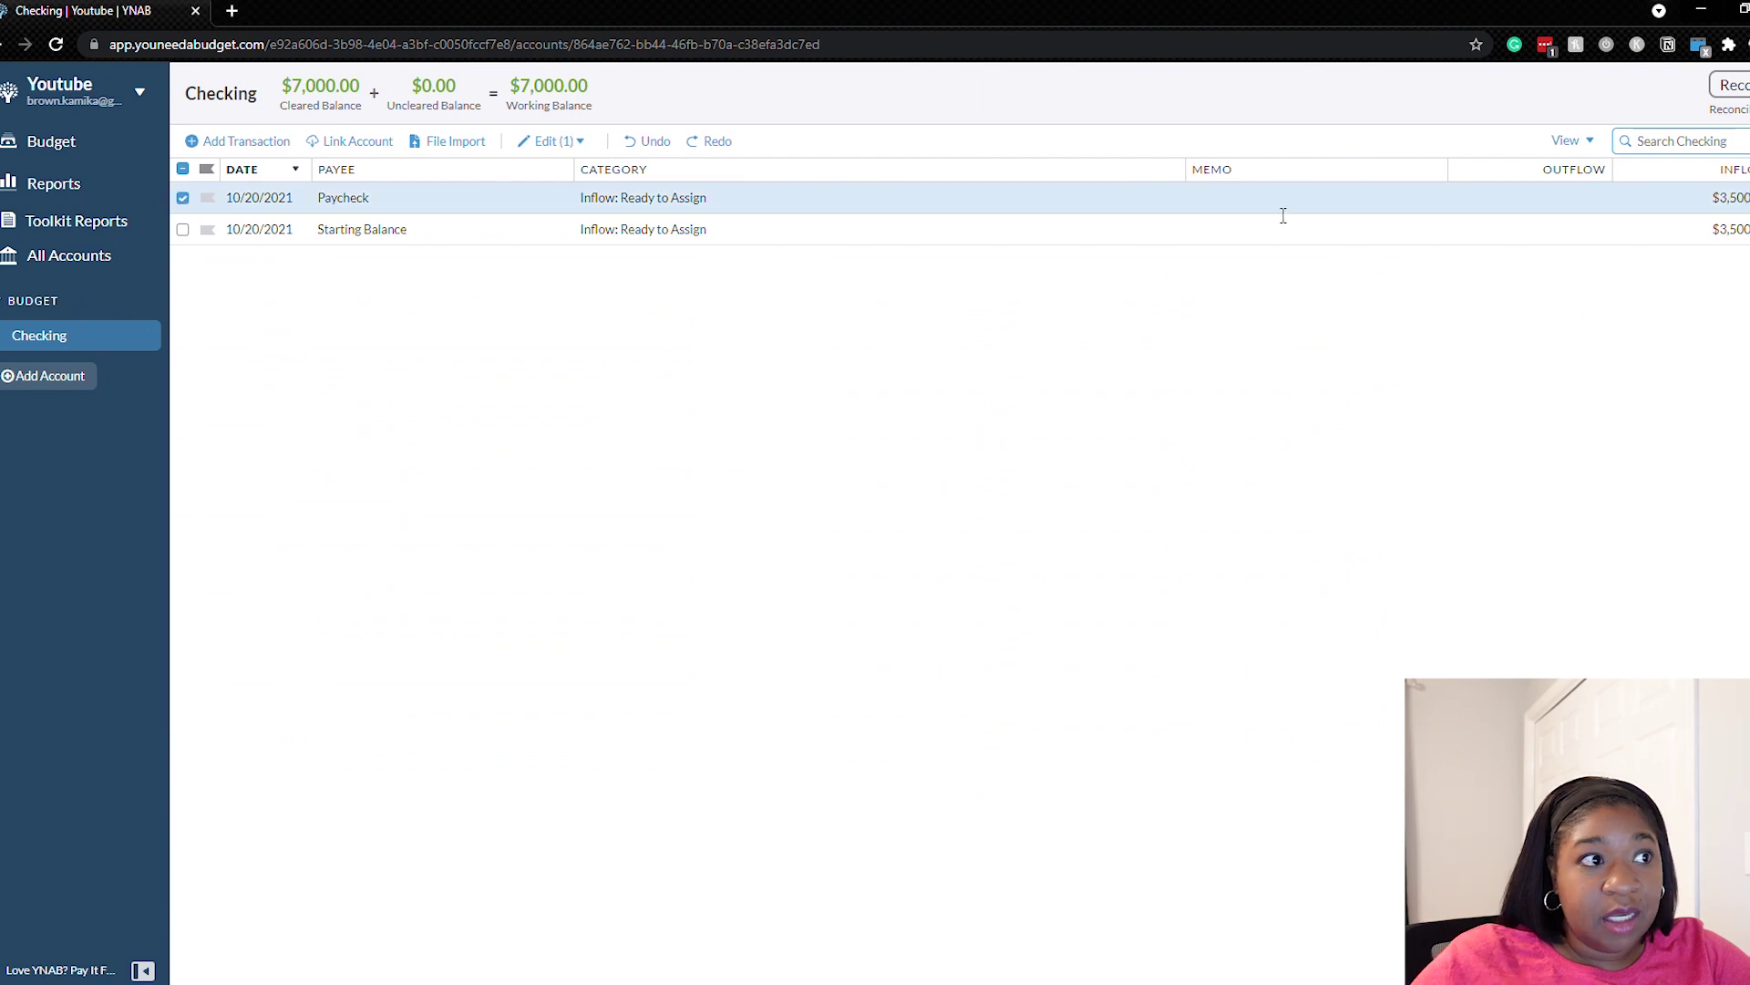
click(1284, 203)
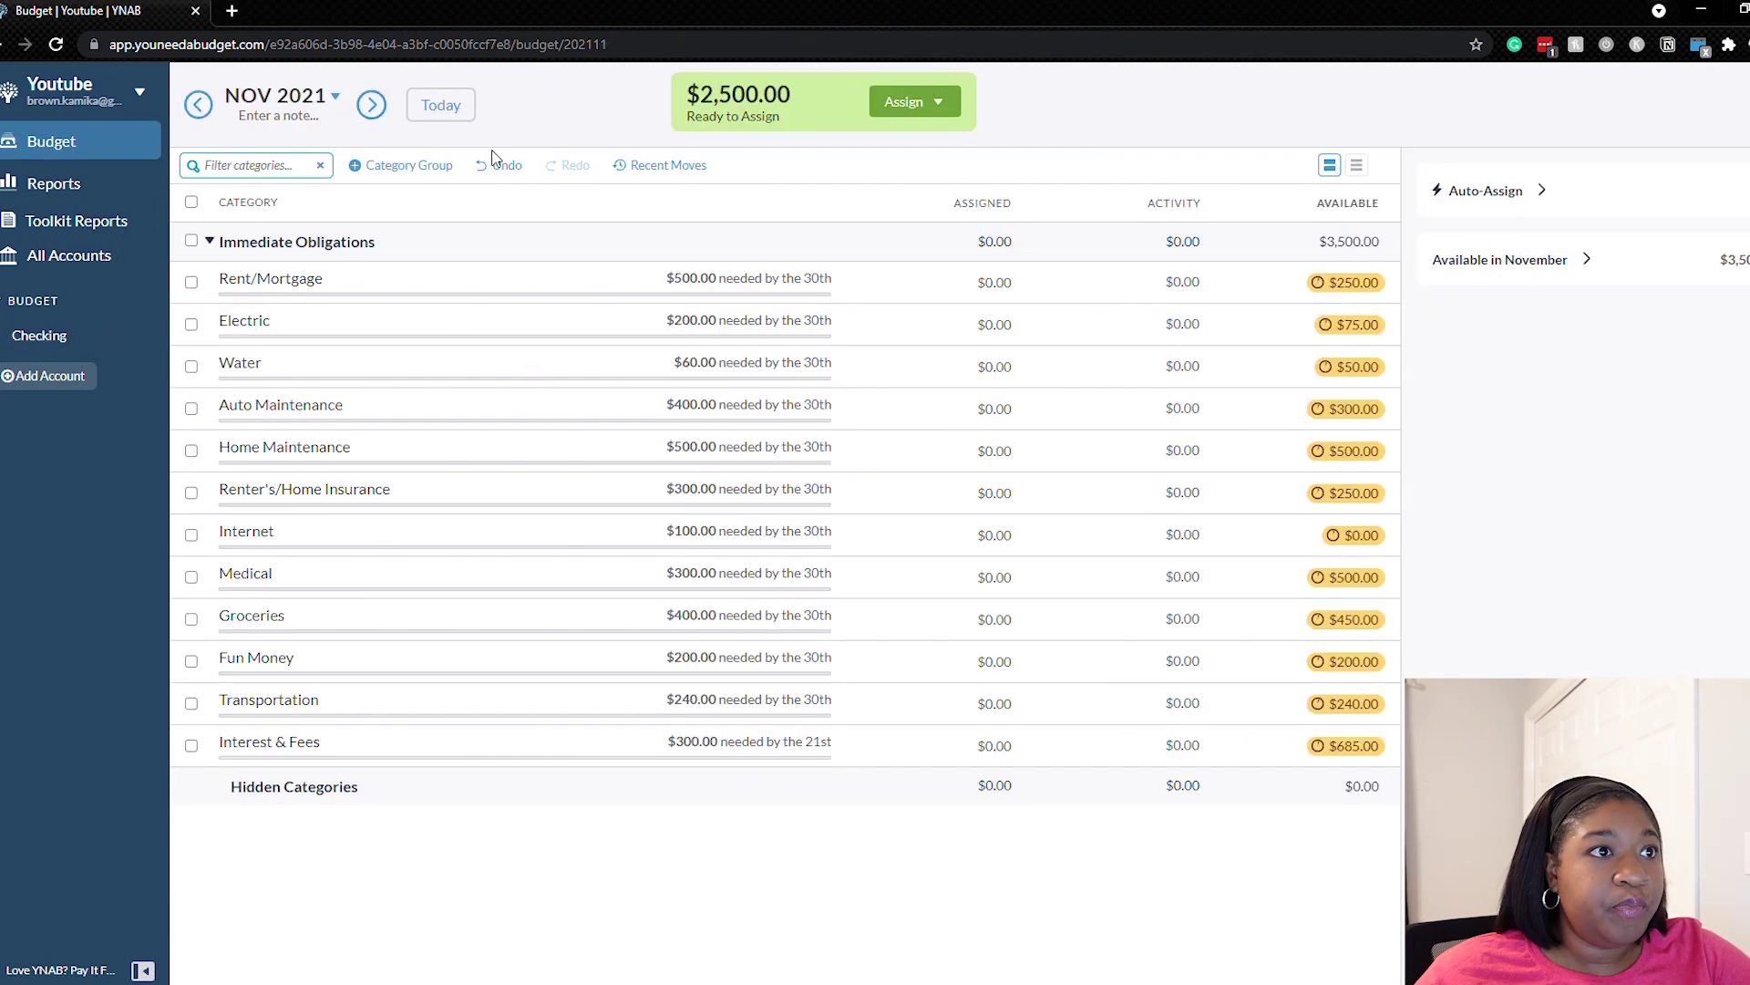
Auto-assign Average Assigned to all November categories, undo it and the Paycheck inflow change, and return to the budget
click(946, 110)
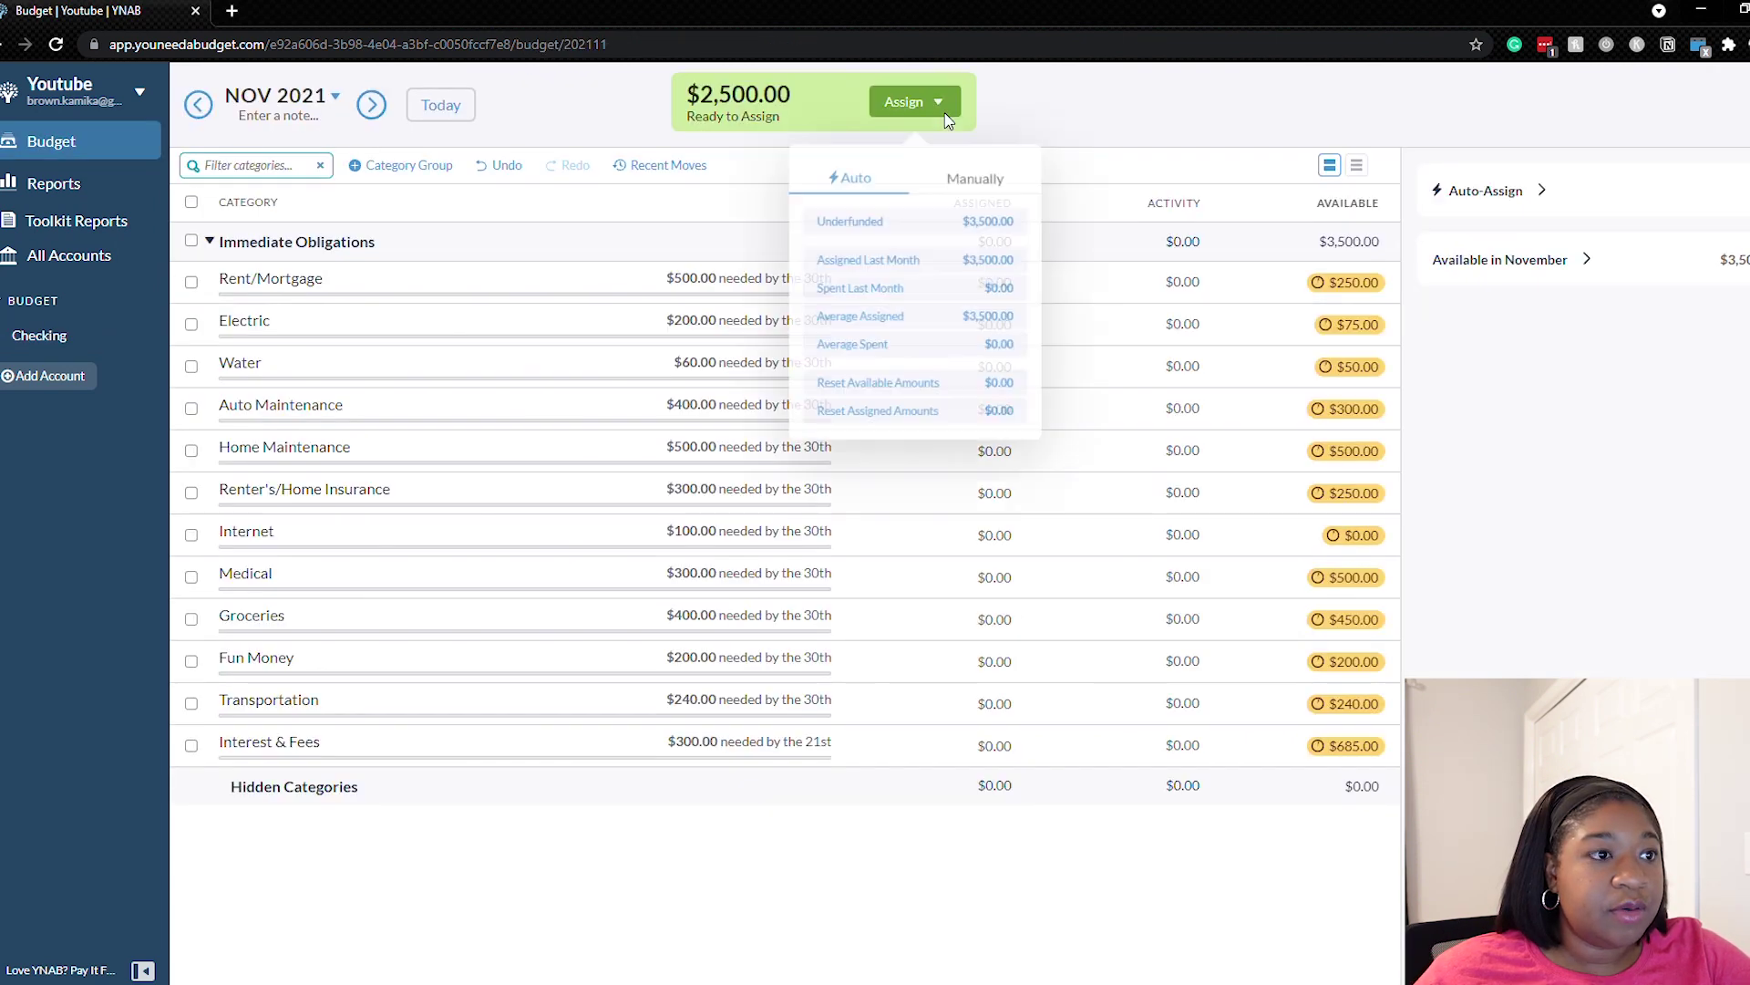
click(948, 334)
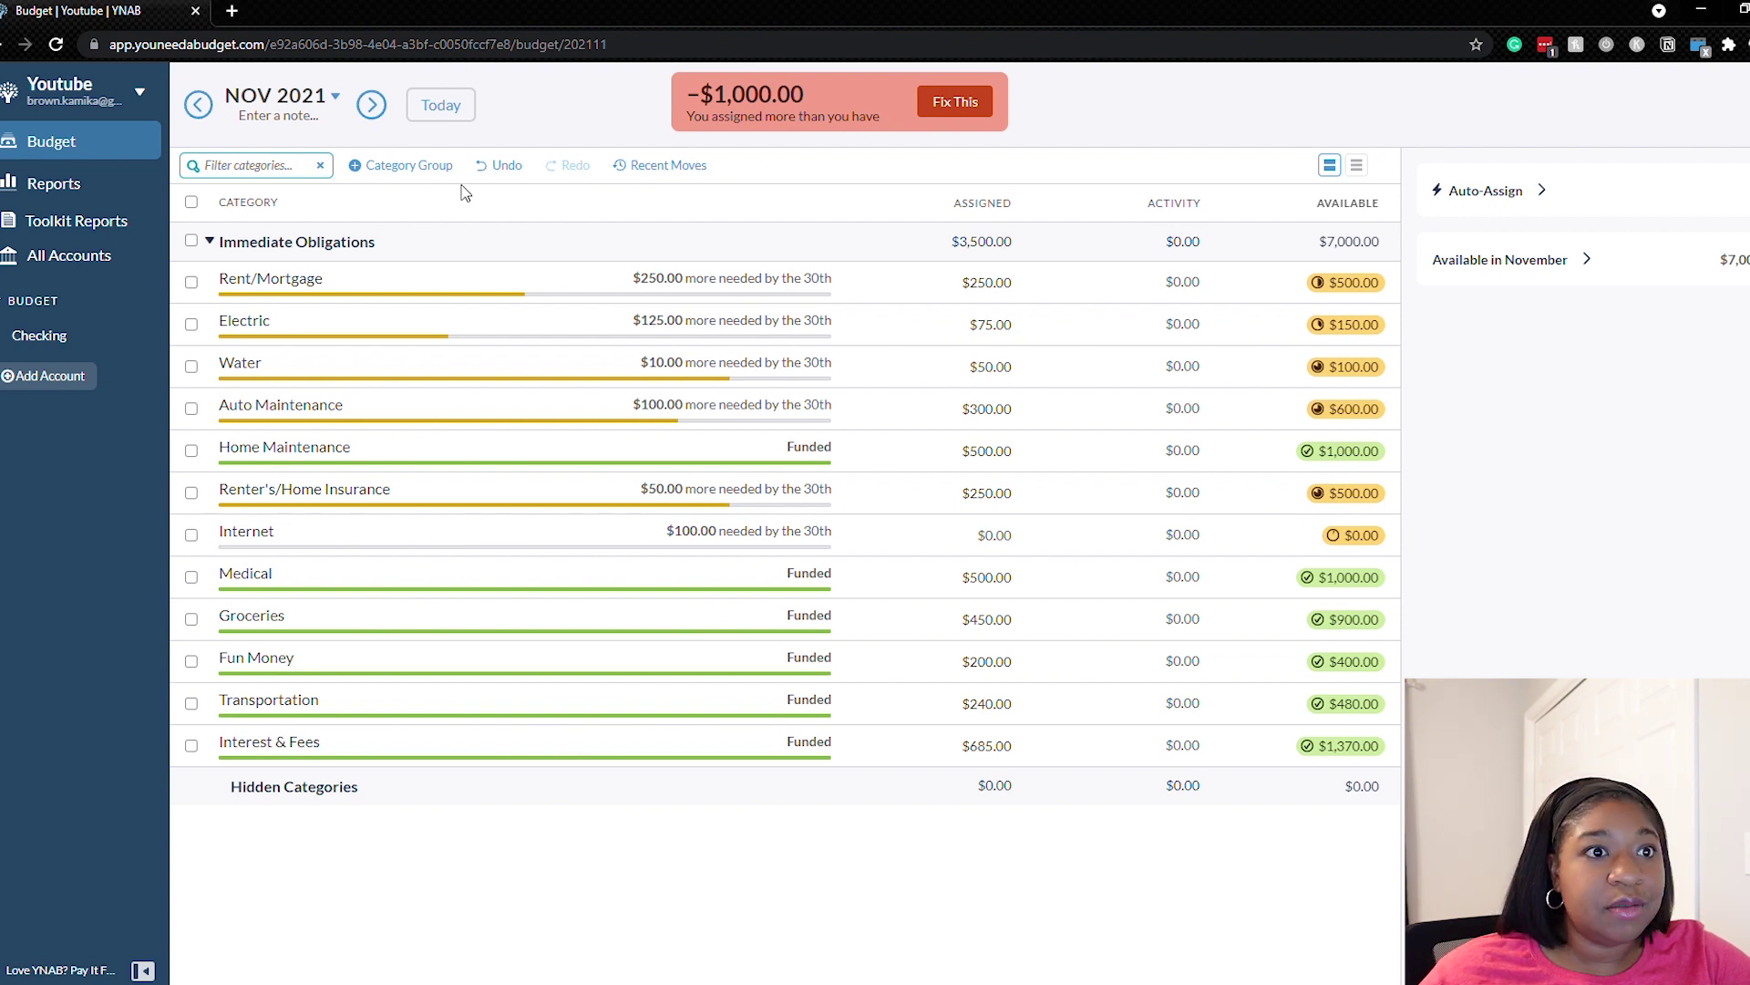
click(492, 167)
click(493, 168)
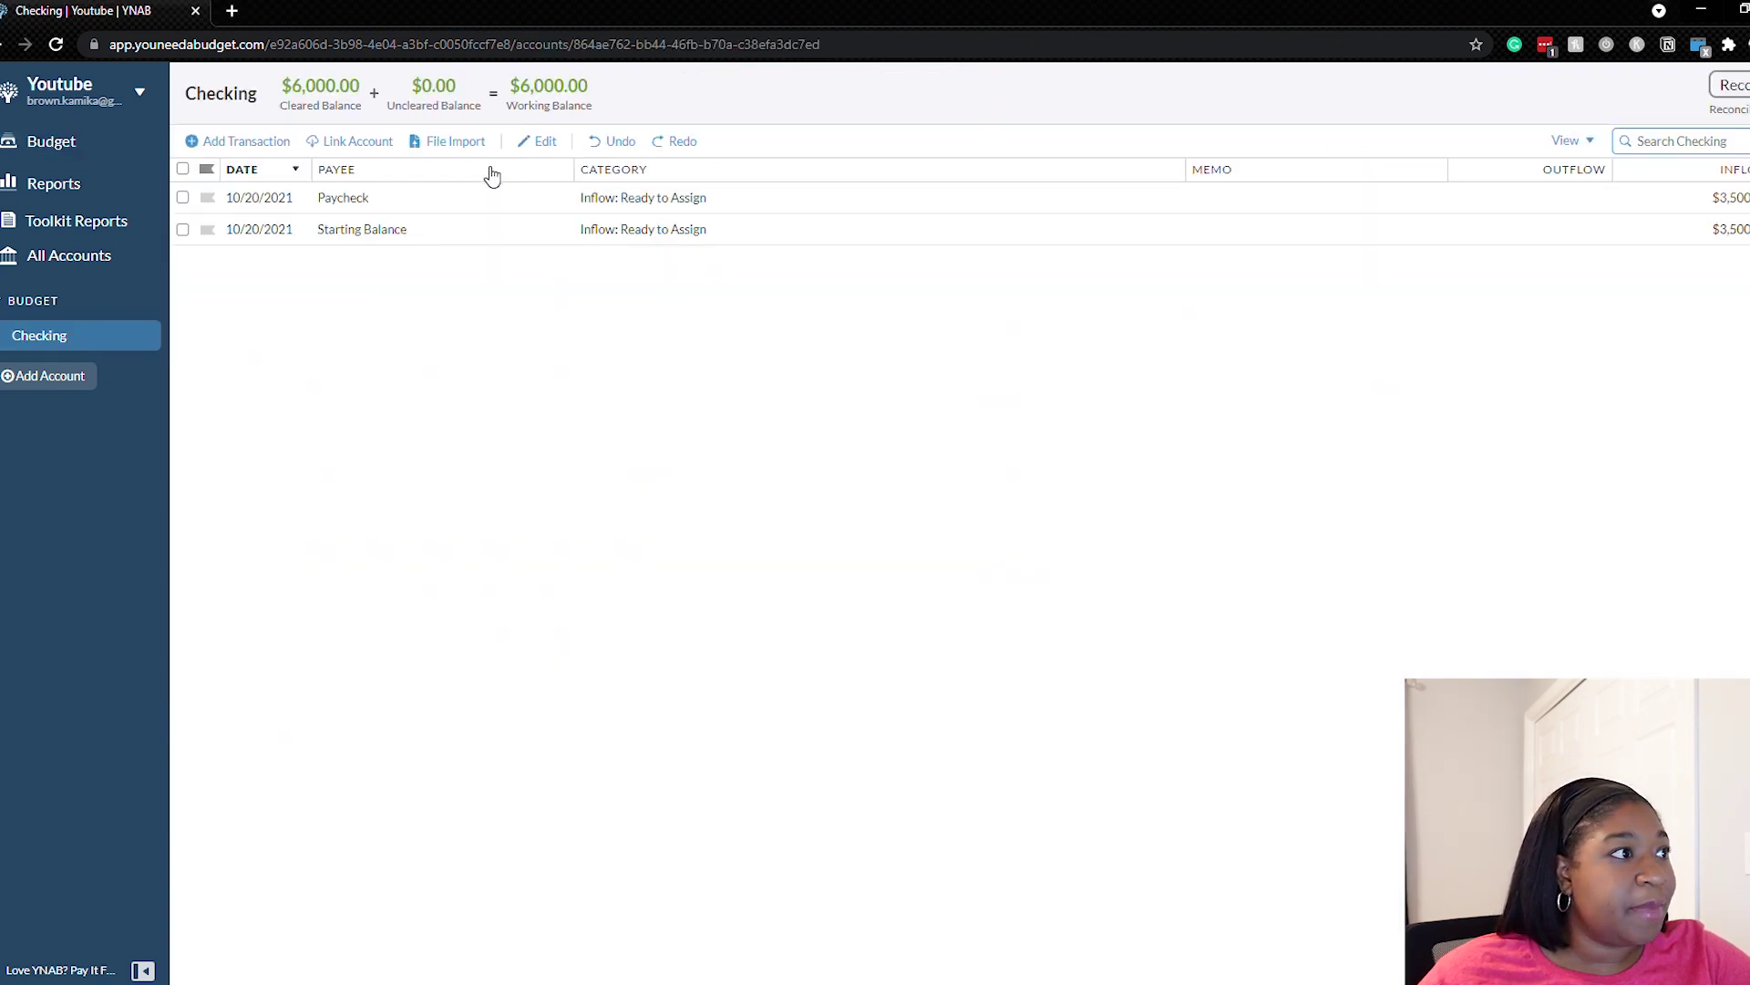
click(51, 146)
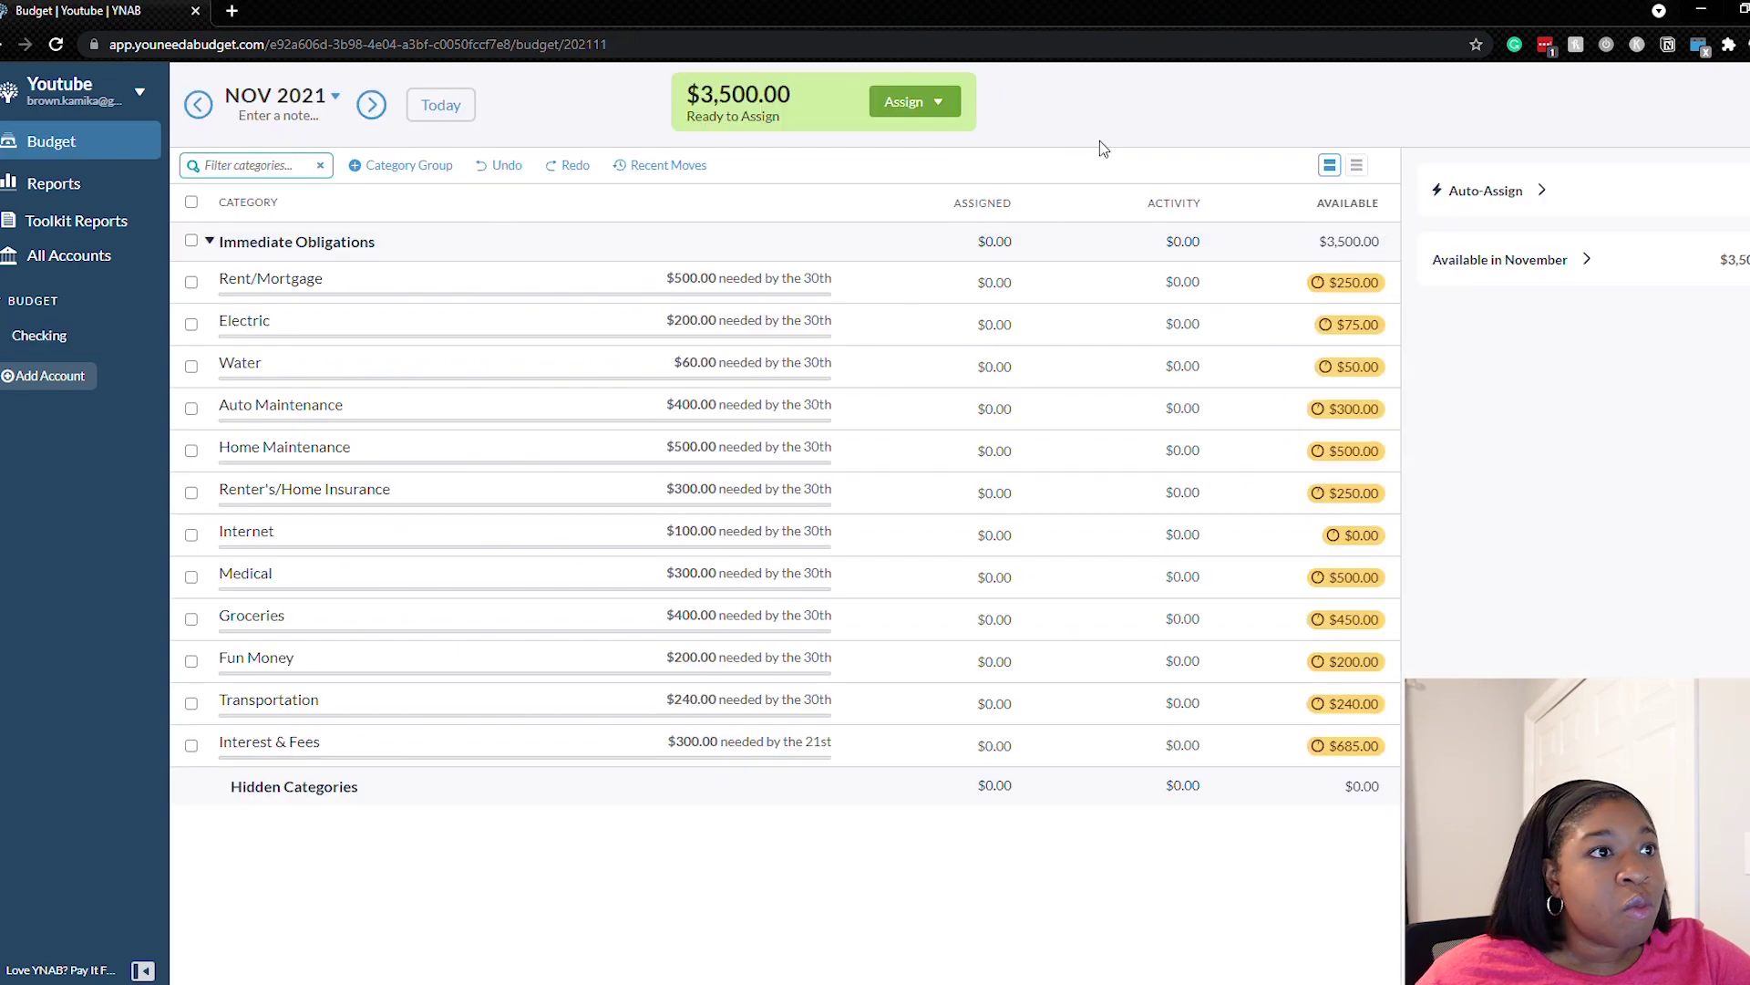
View November's auto-assign options, then select Rent/Mortgage, Electric, Water and Auto Maintenance and clear that selection
click(914, 105)
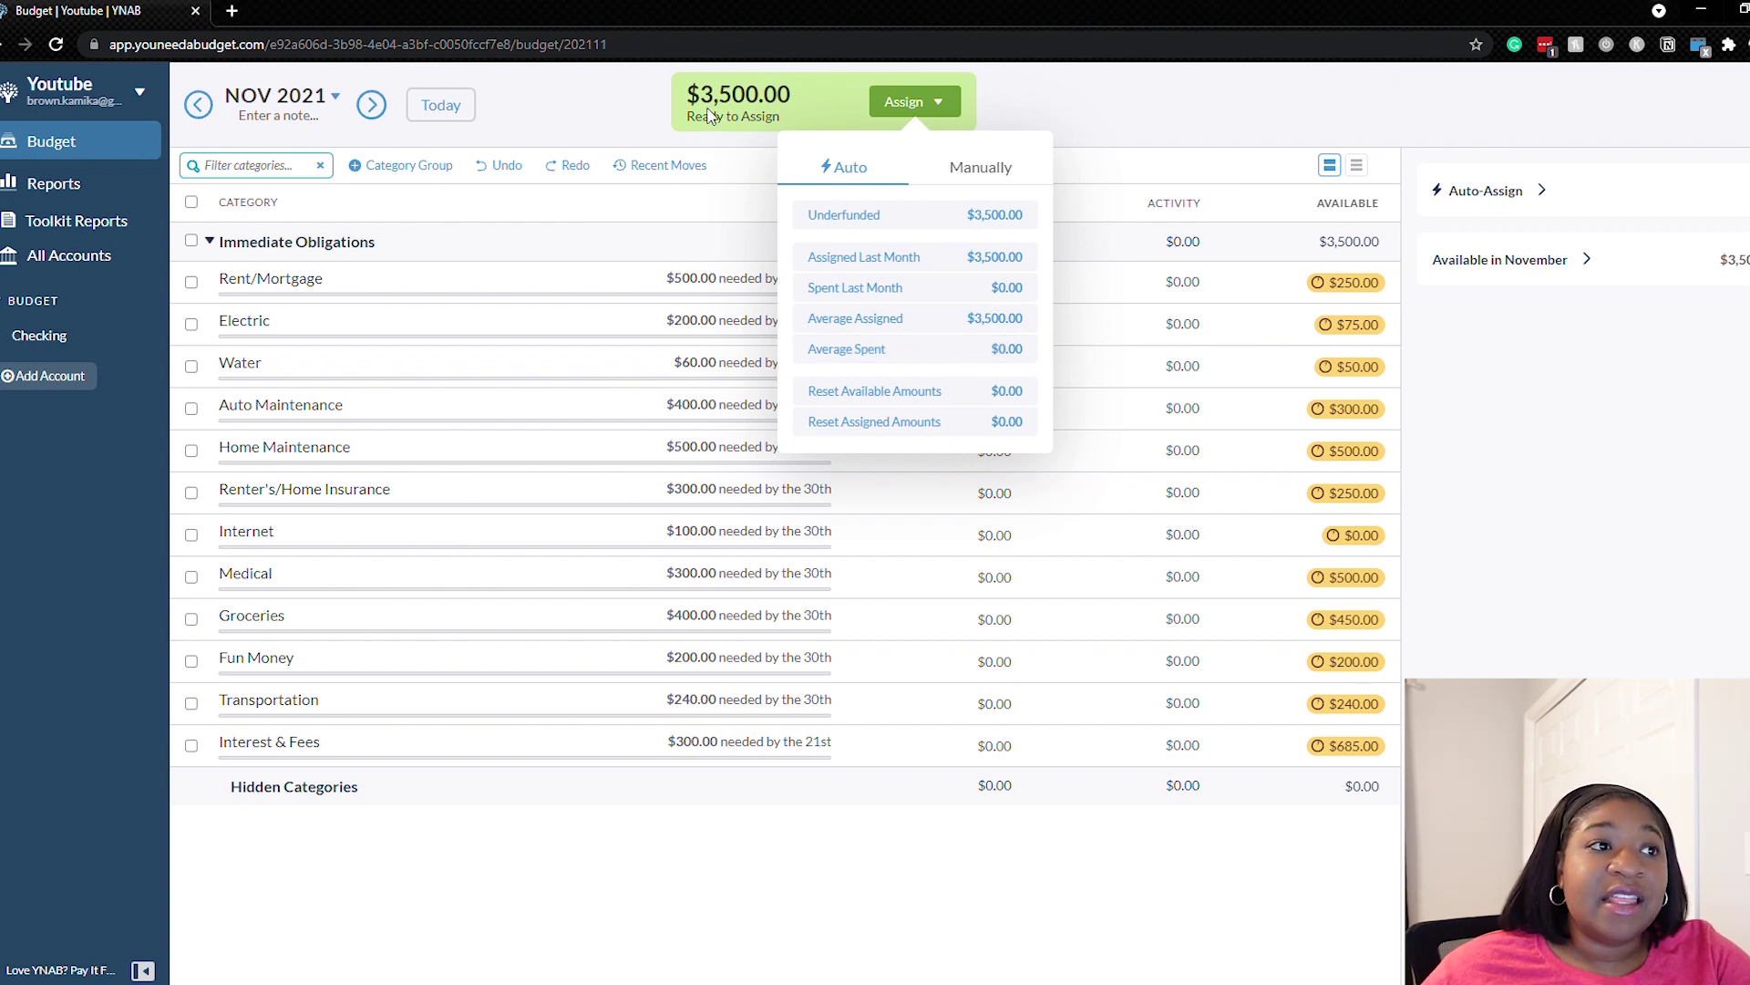
click(566, 108)
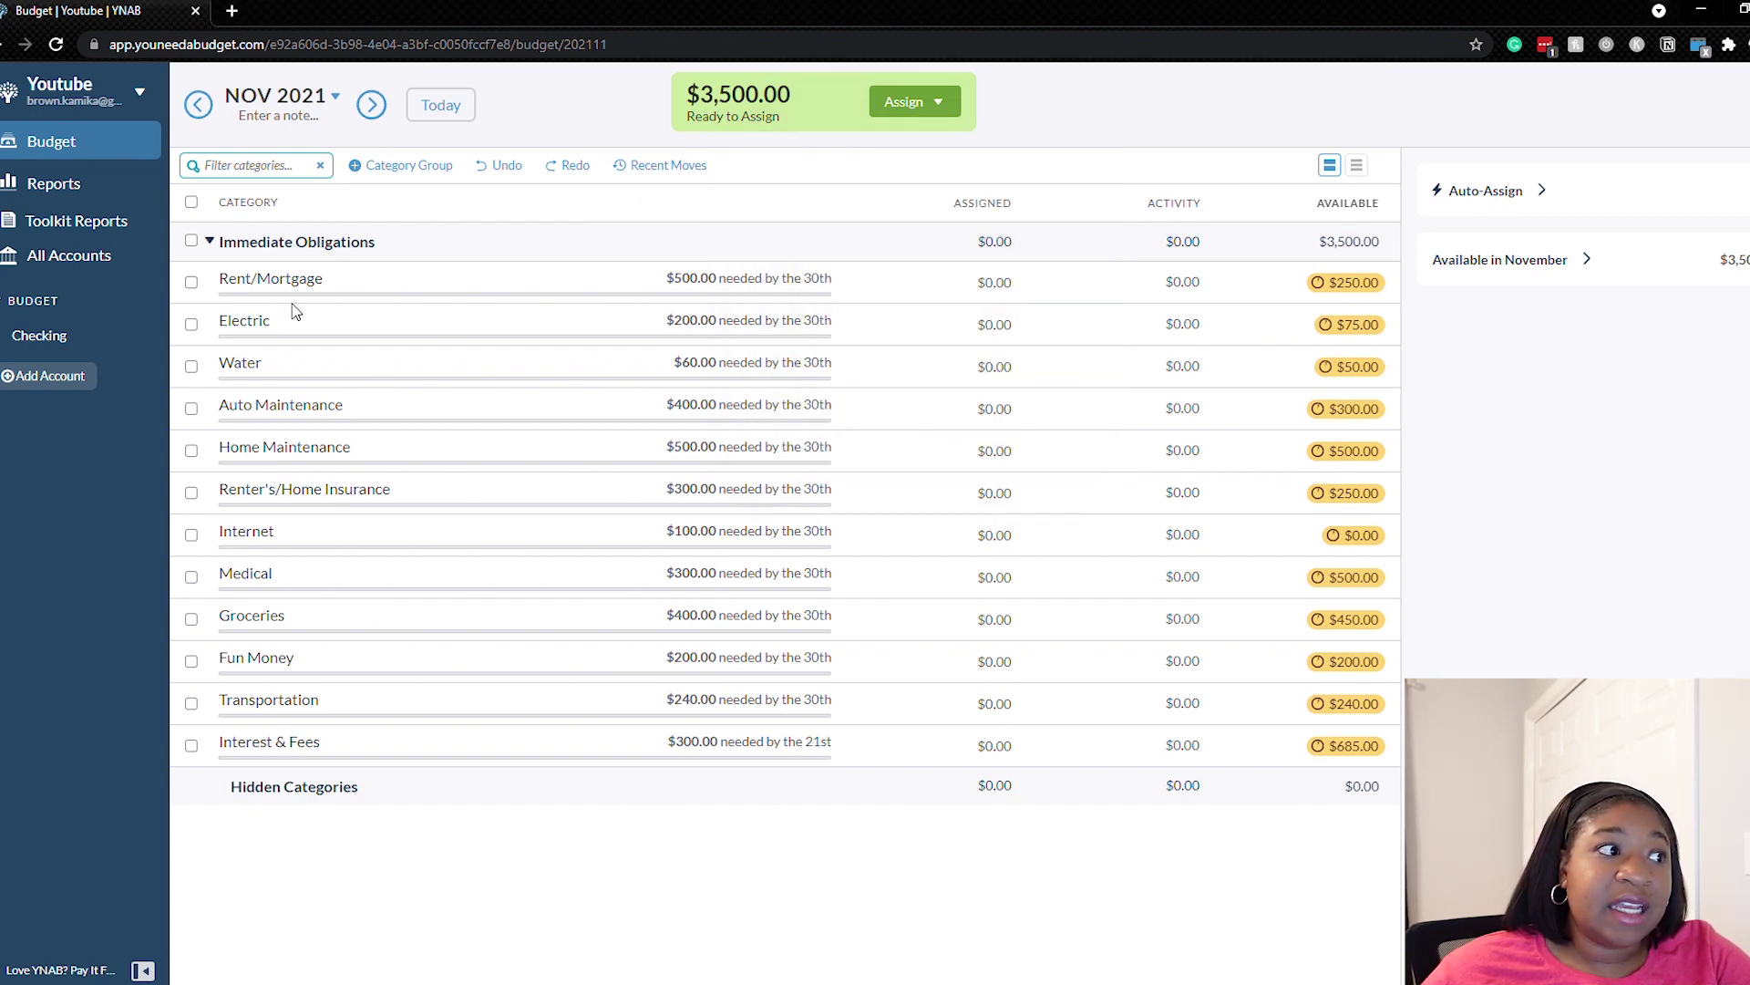
click(191, 283)
click(192, 325)
click(191, 366)
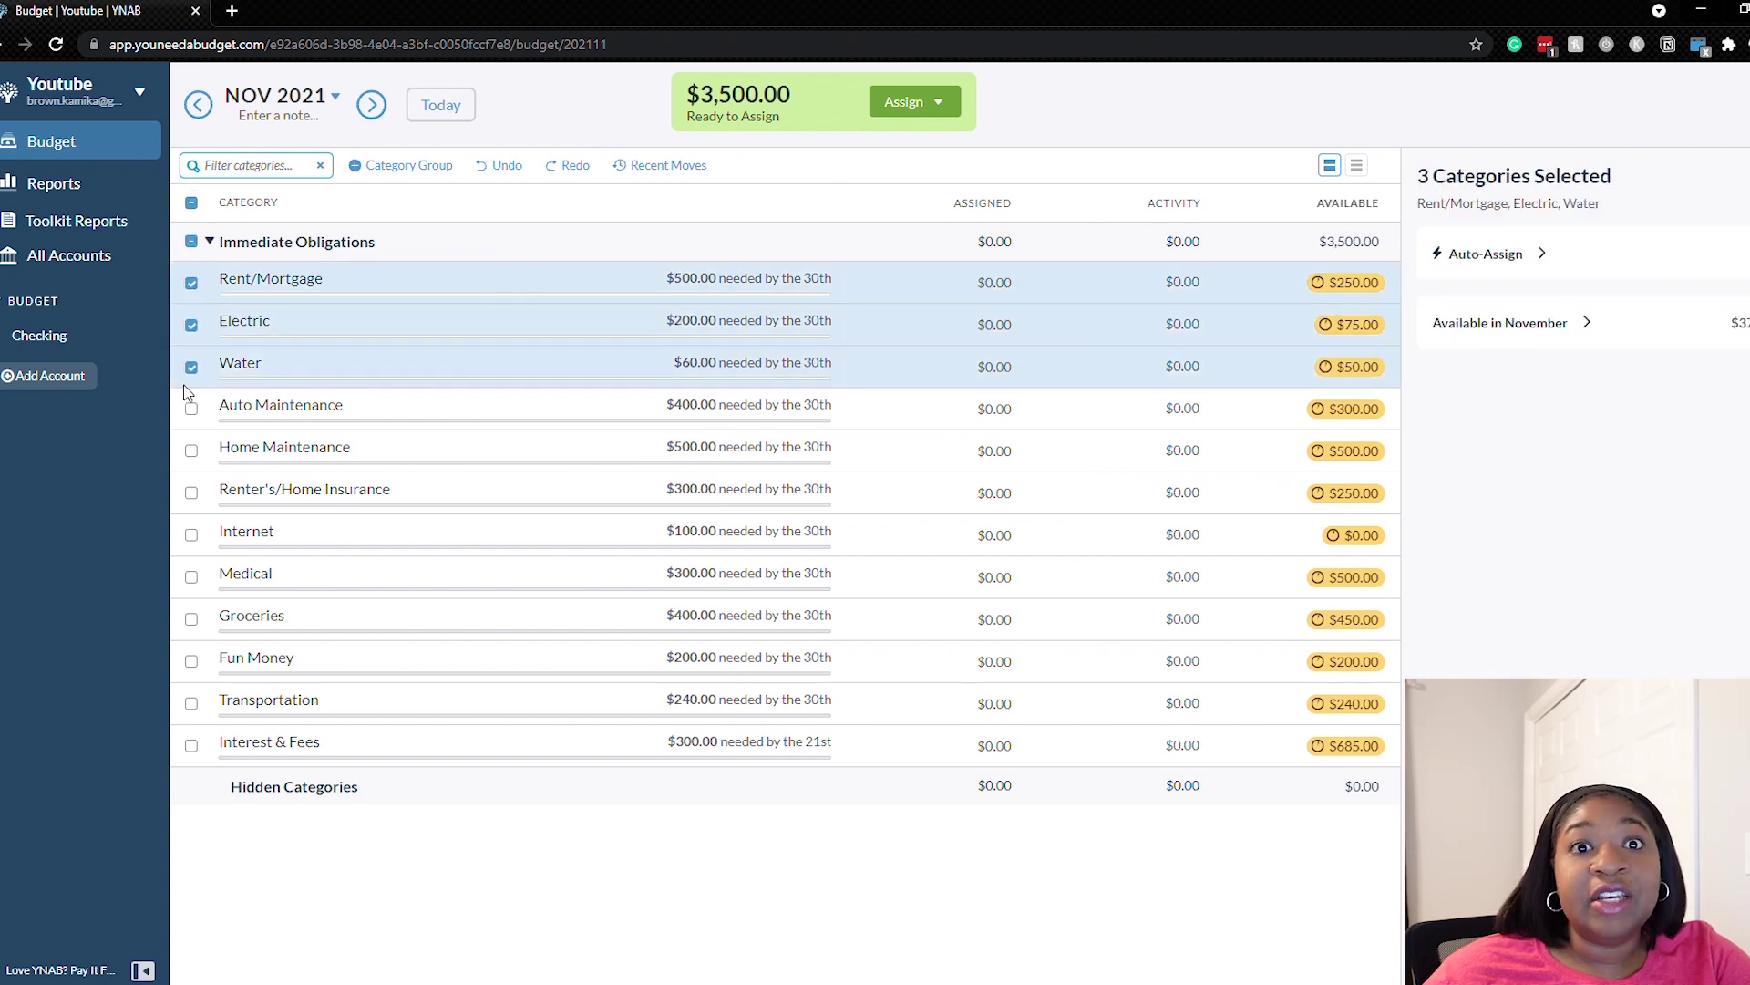
click(191, 408)
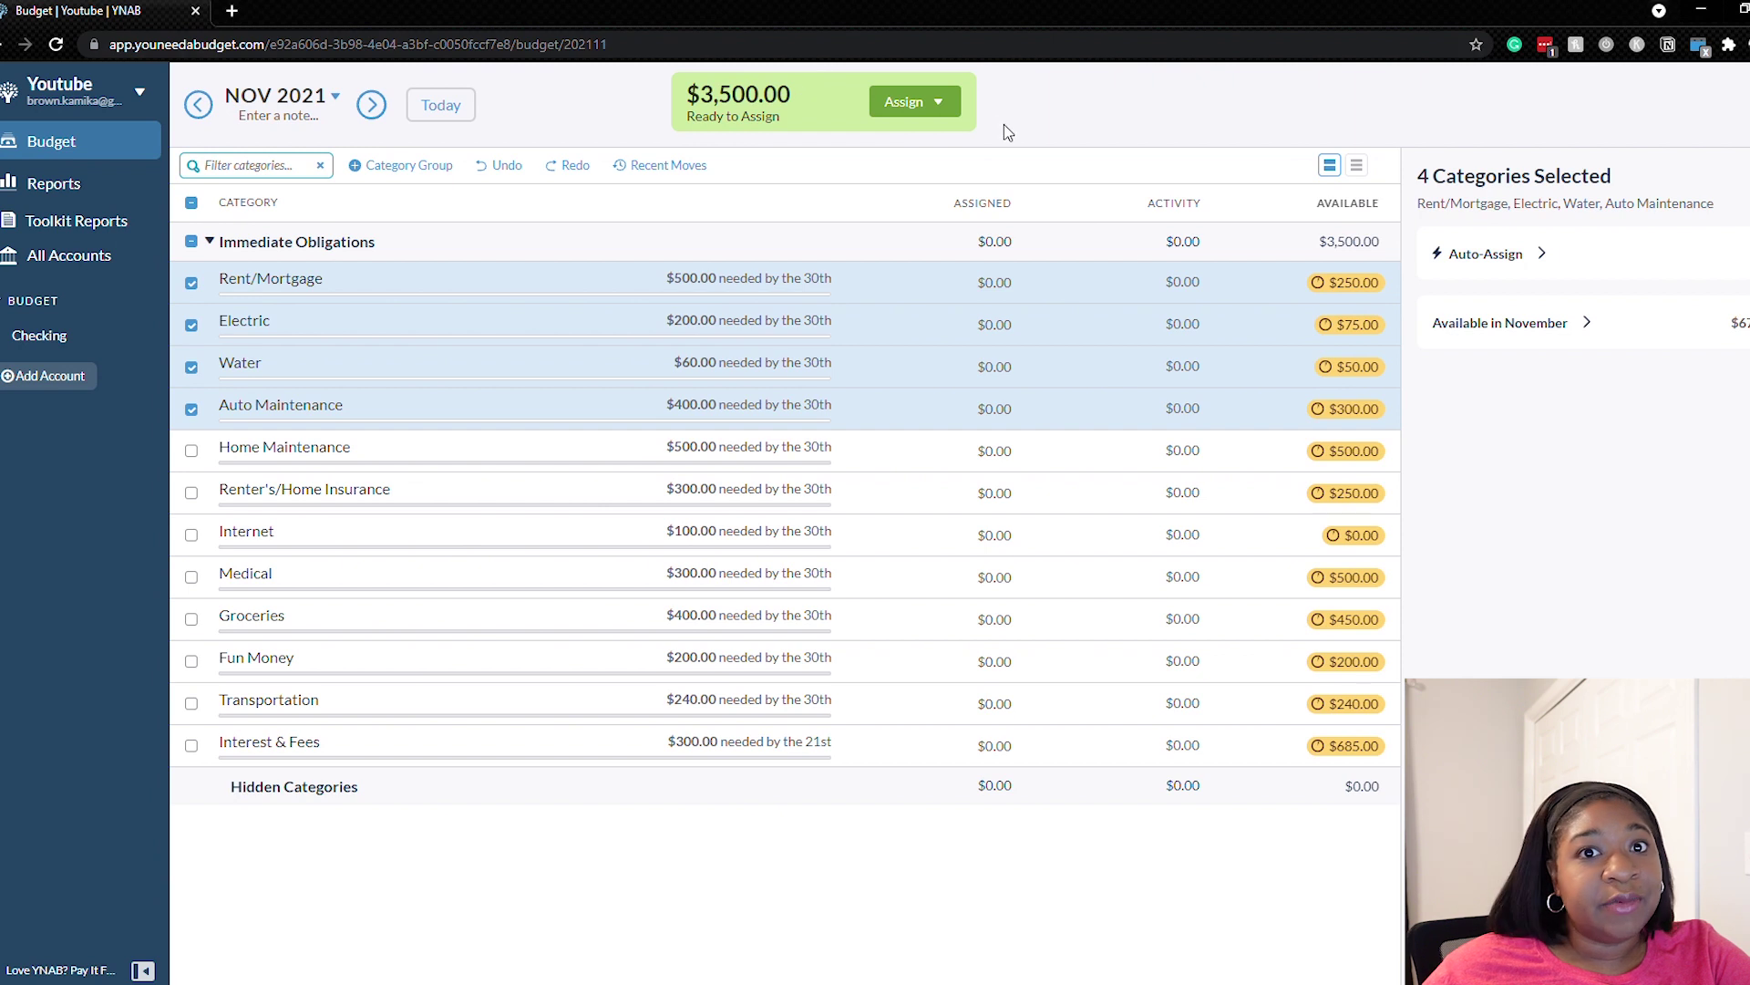
click(67, 157)
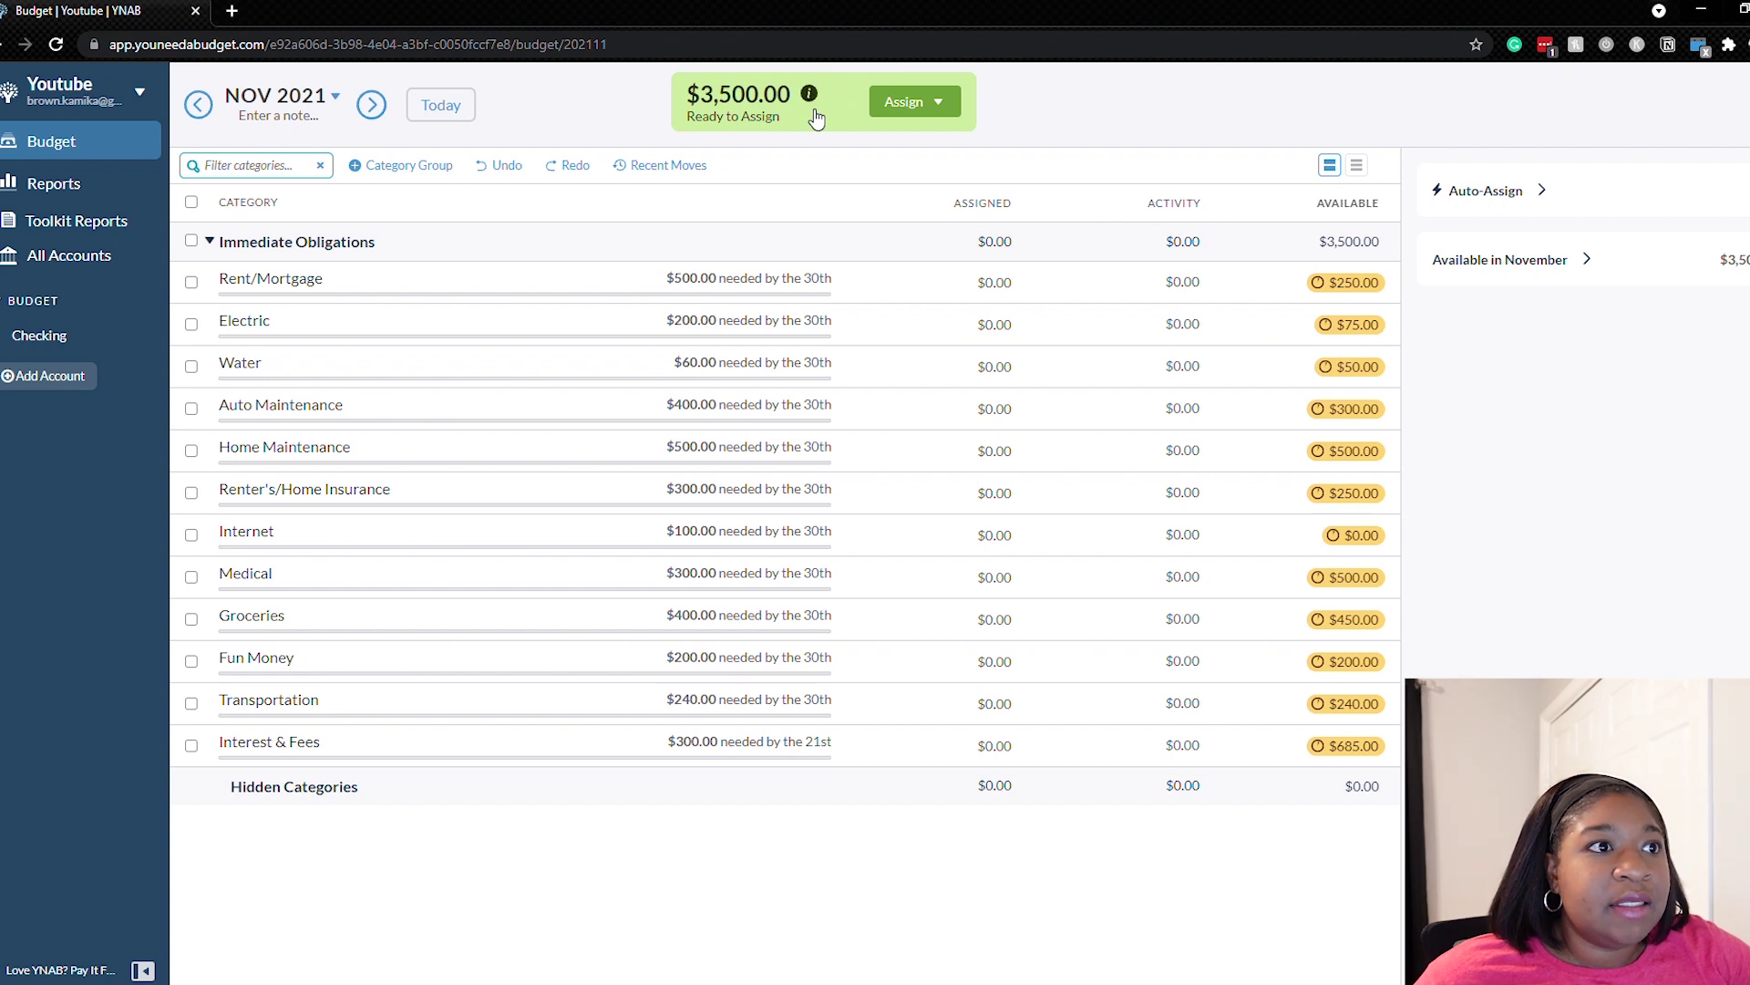
Reset the available amounts of all November categories, review the auto-assign options, and undo the reset
click(934, 101)
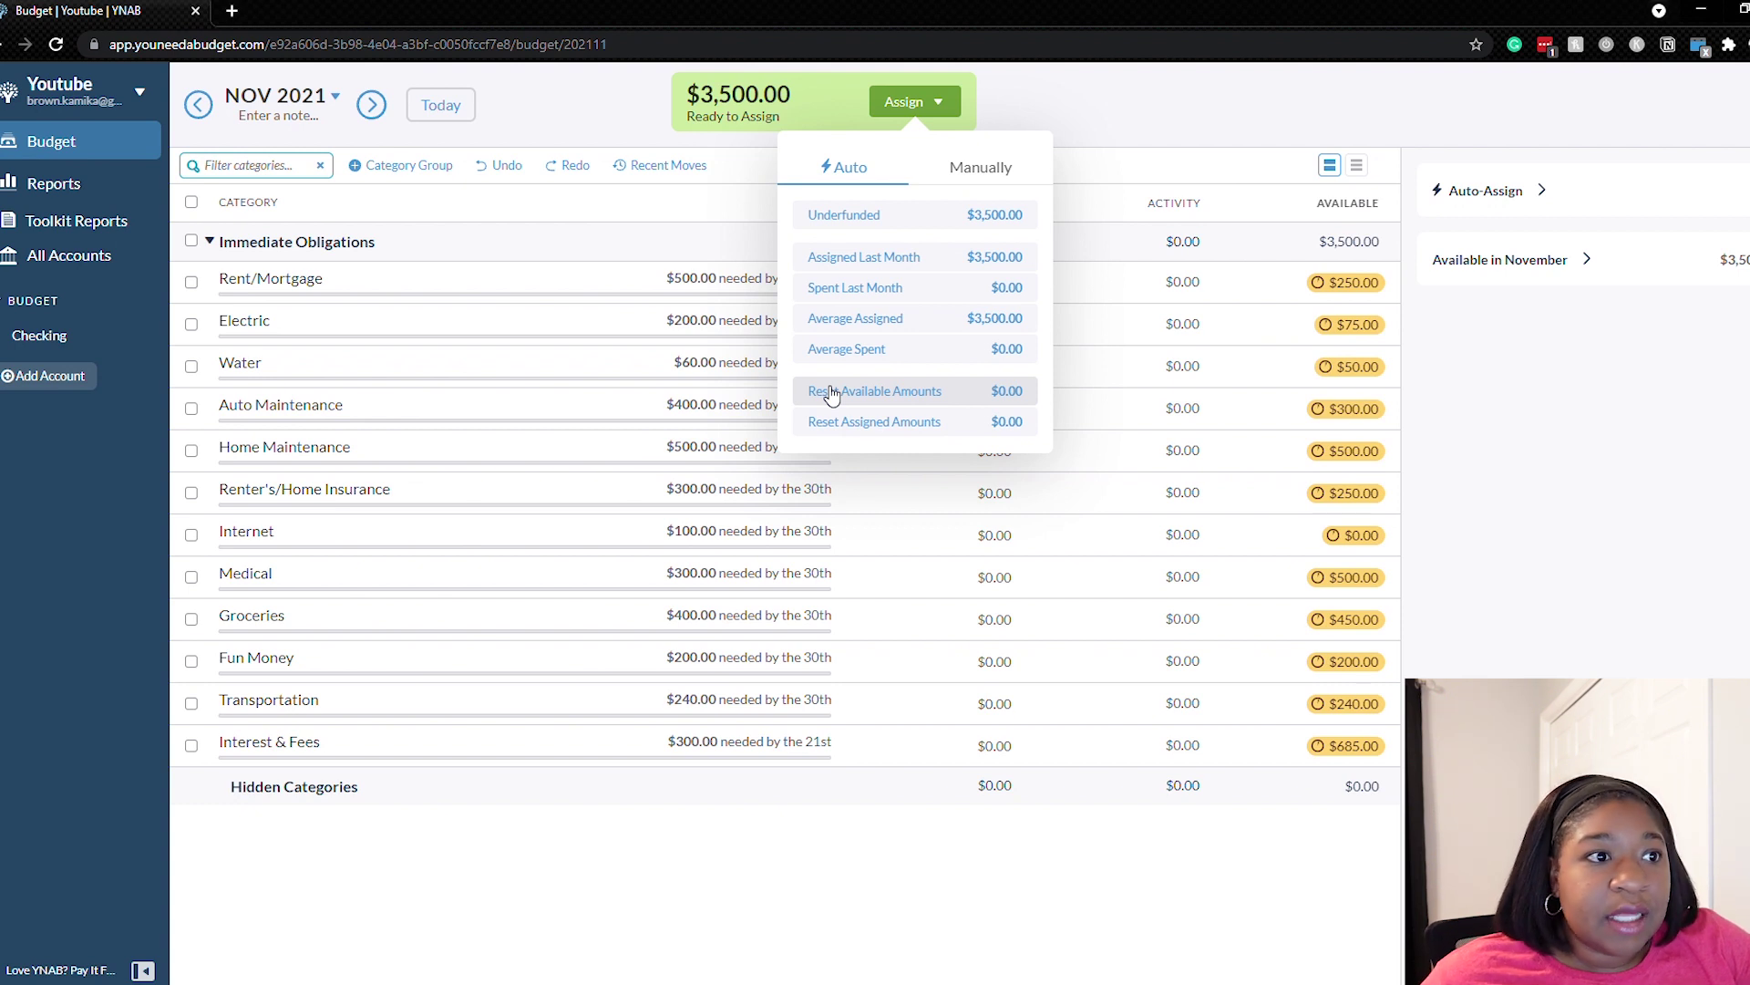
click(831, 393)
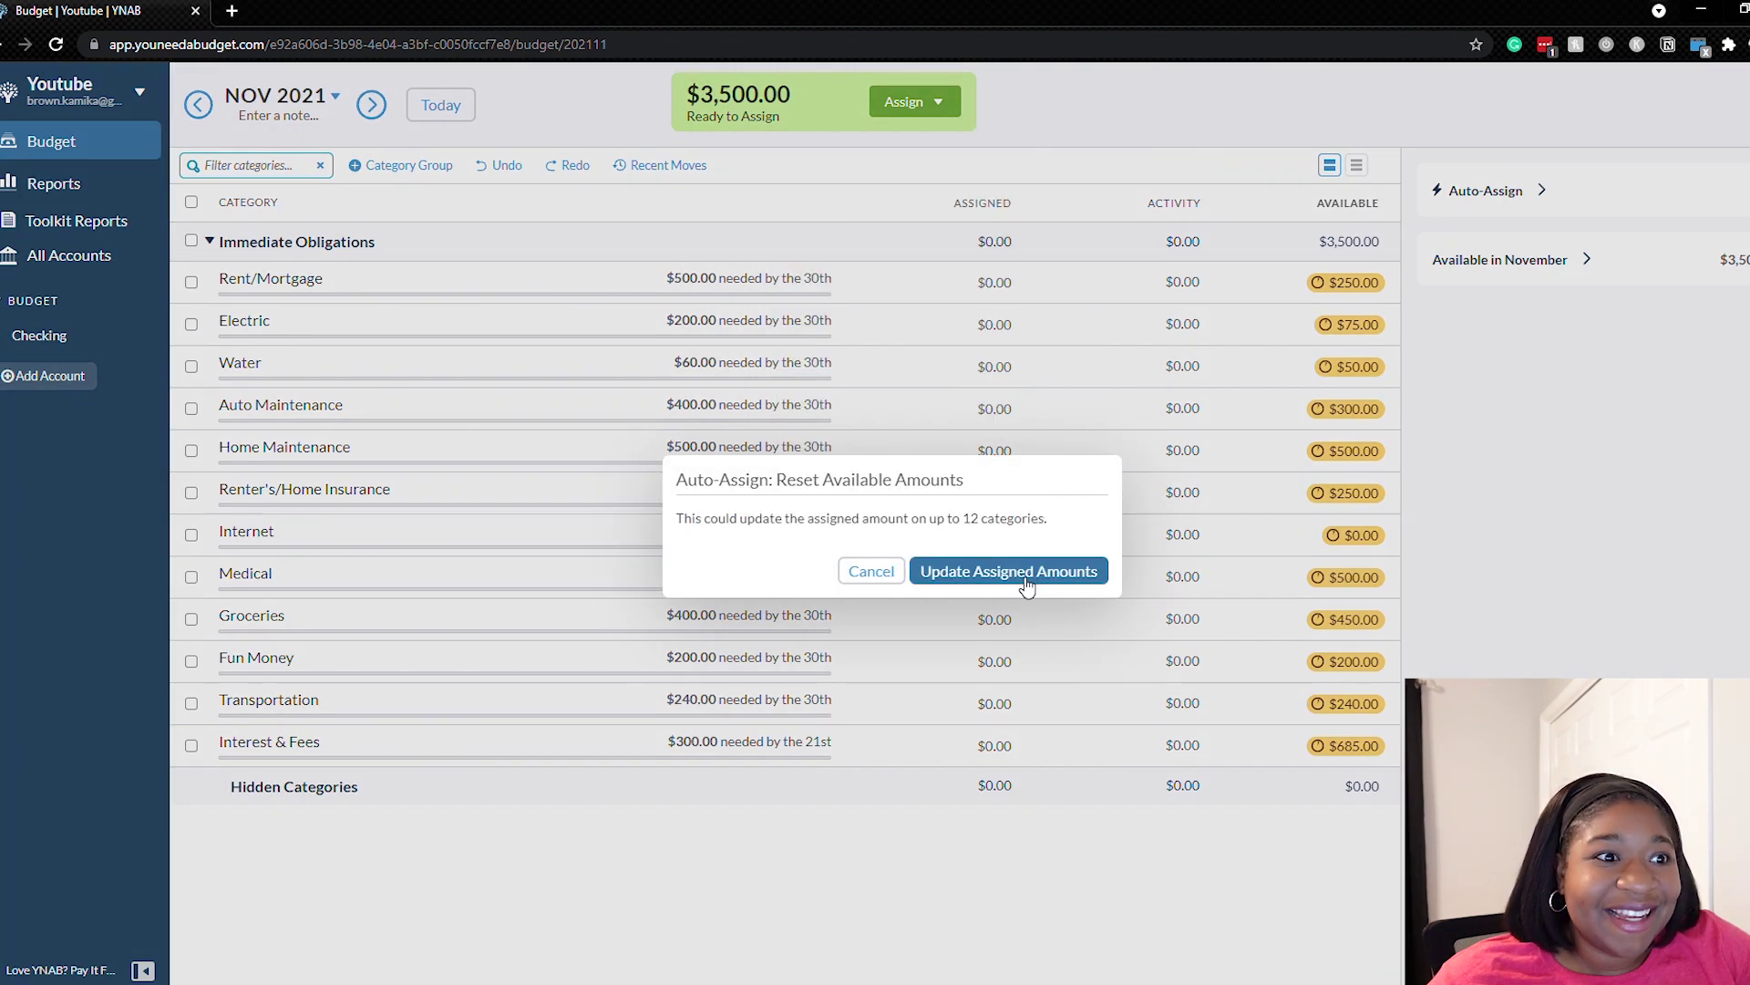
click(1027, 576)
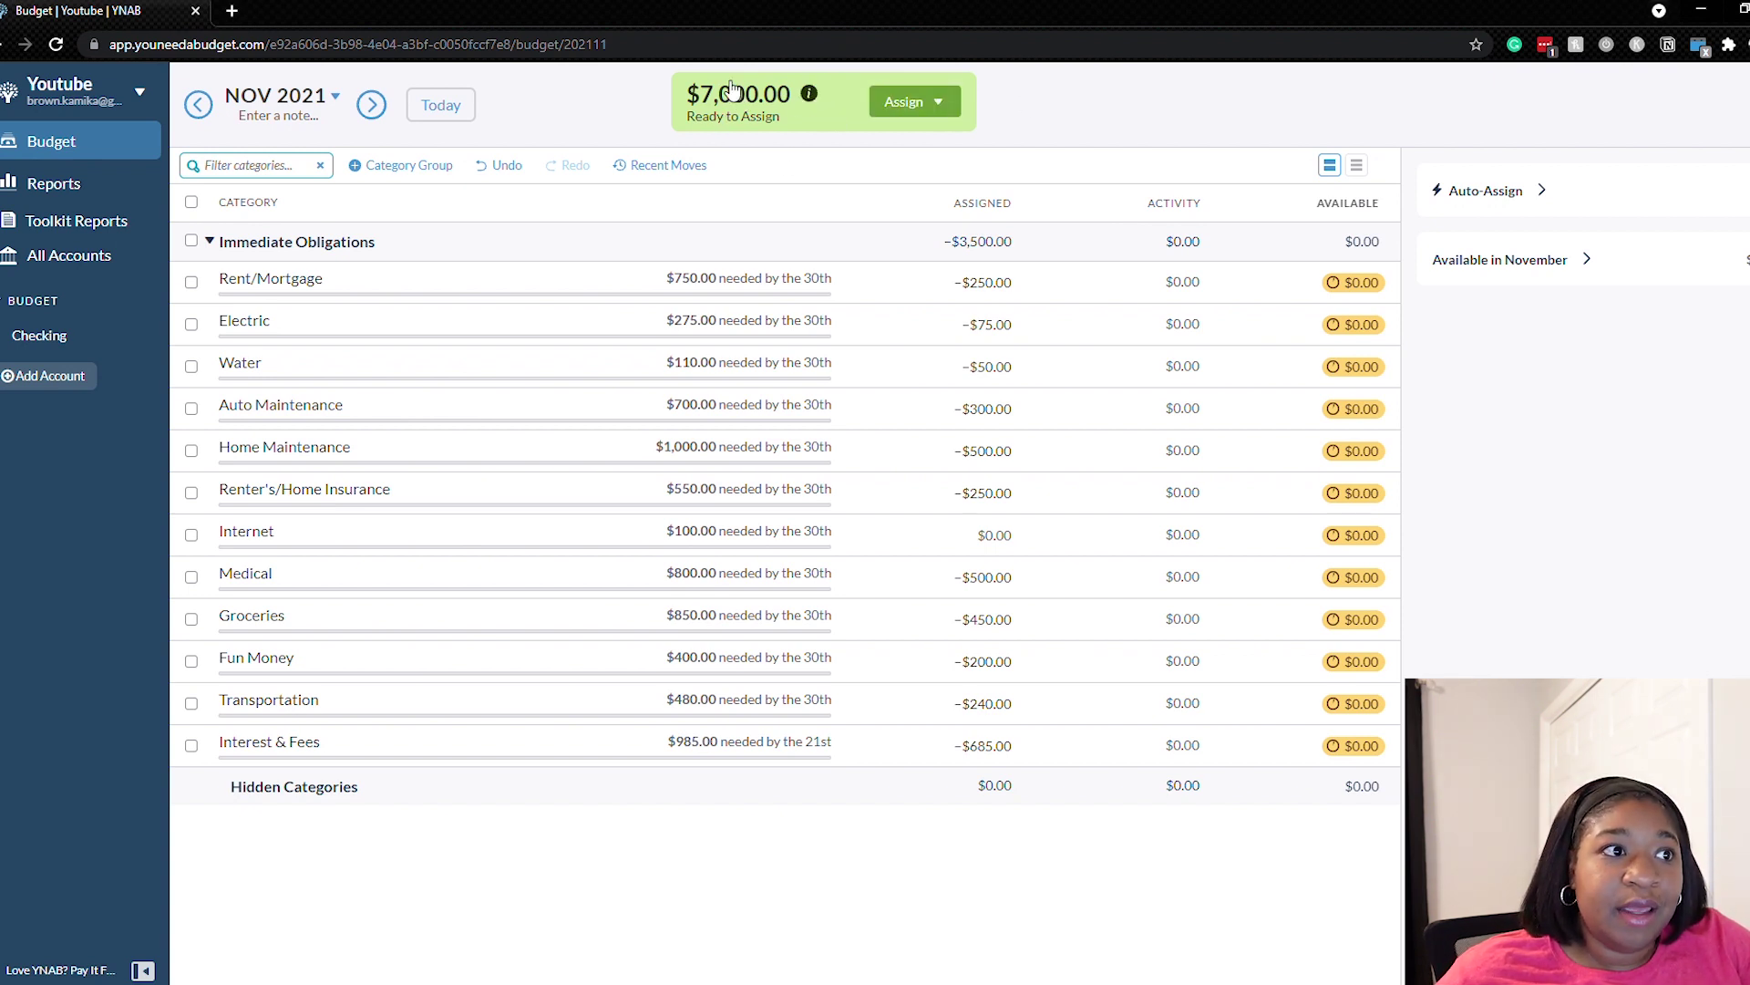
click(929, 98)
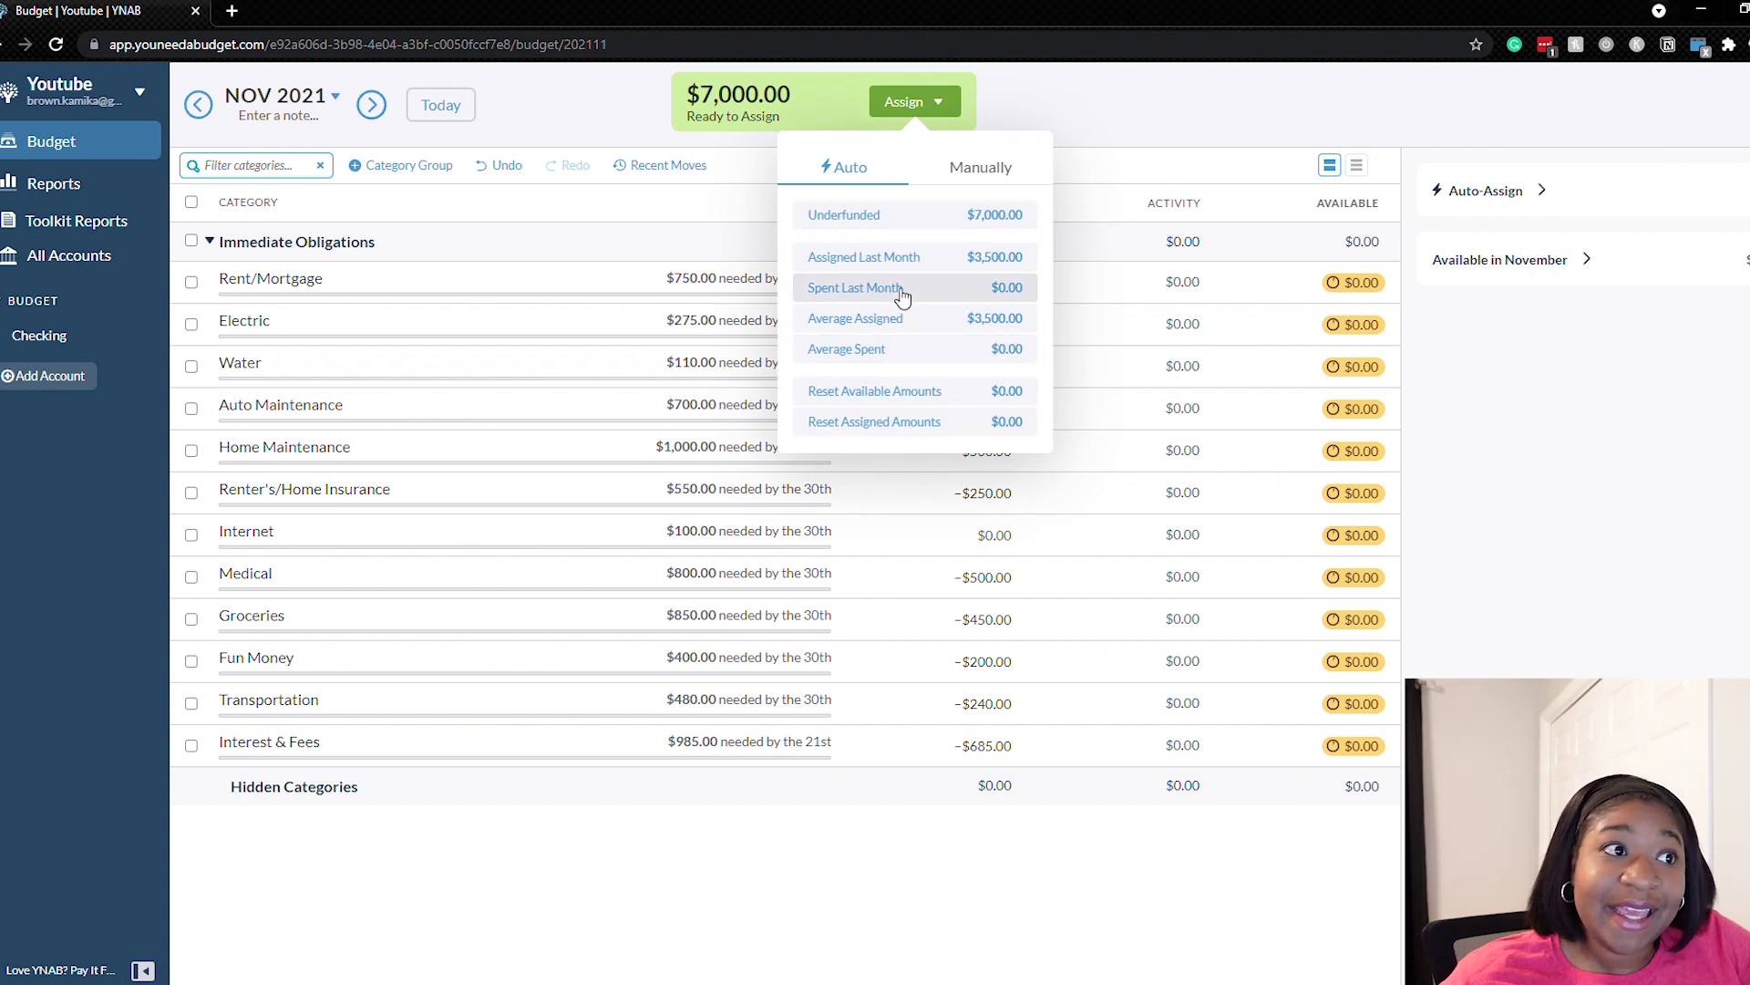
click(1135, 88)
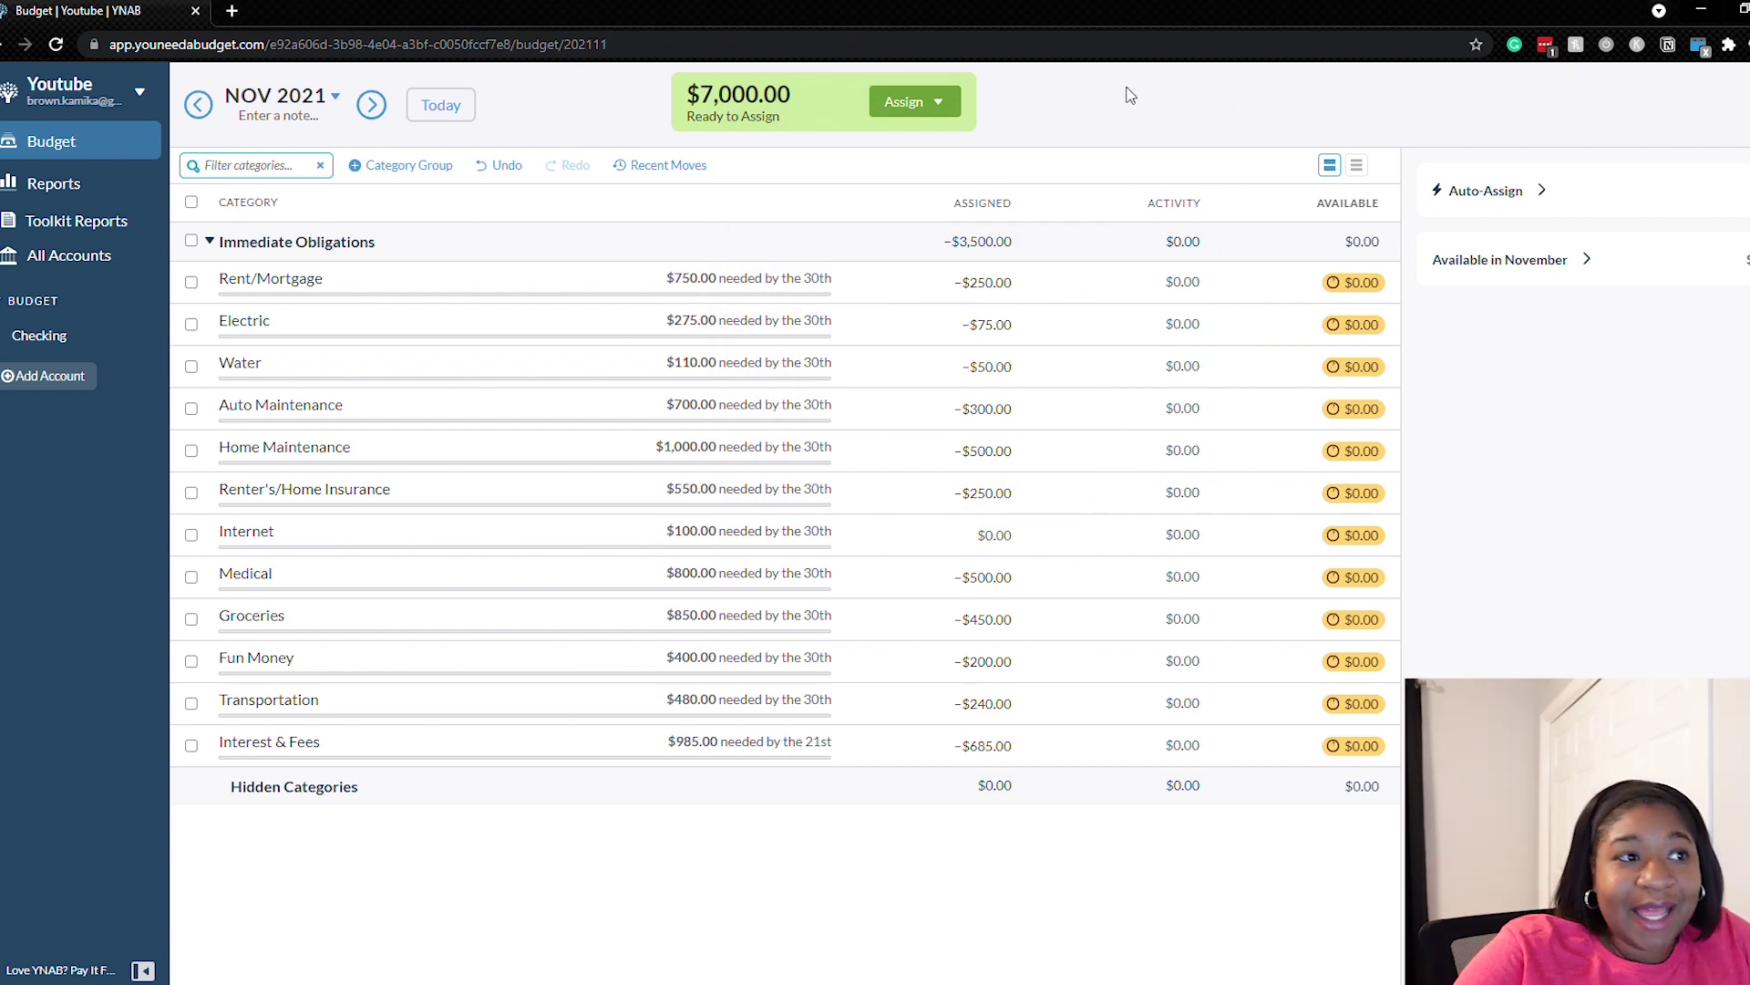
click(525, 176)
Auto-assign the Underfunded amounts to all November 2021 categories and confirm the update
click(911, 101)
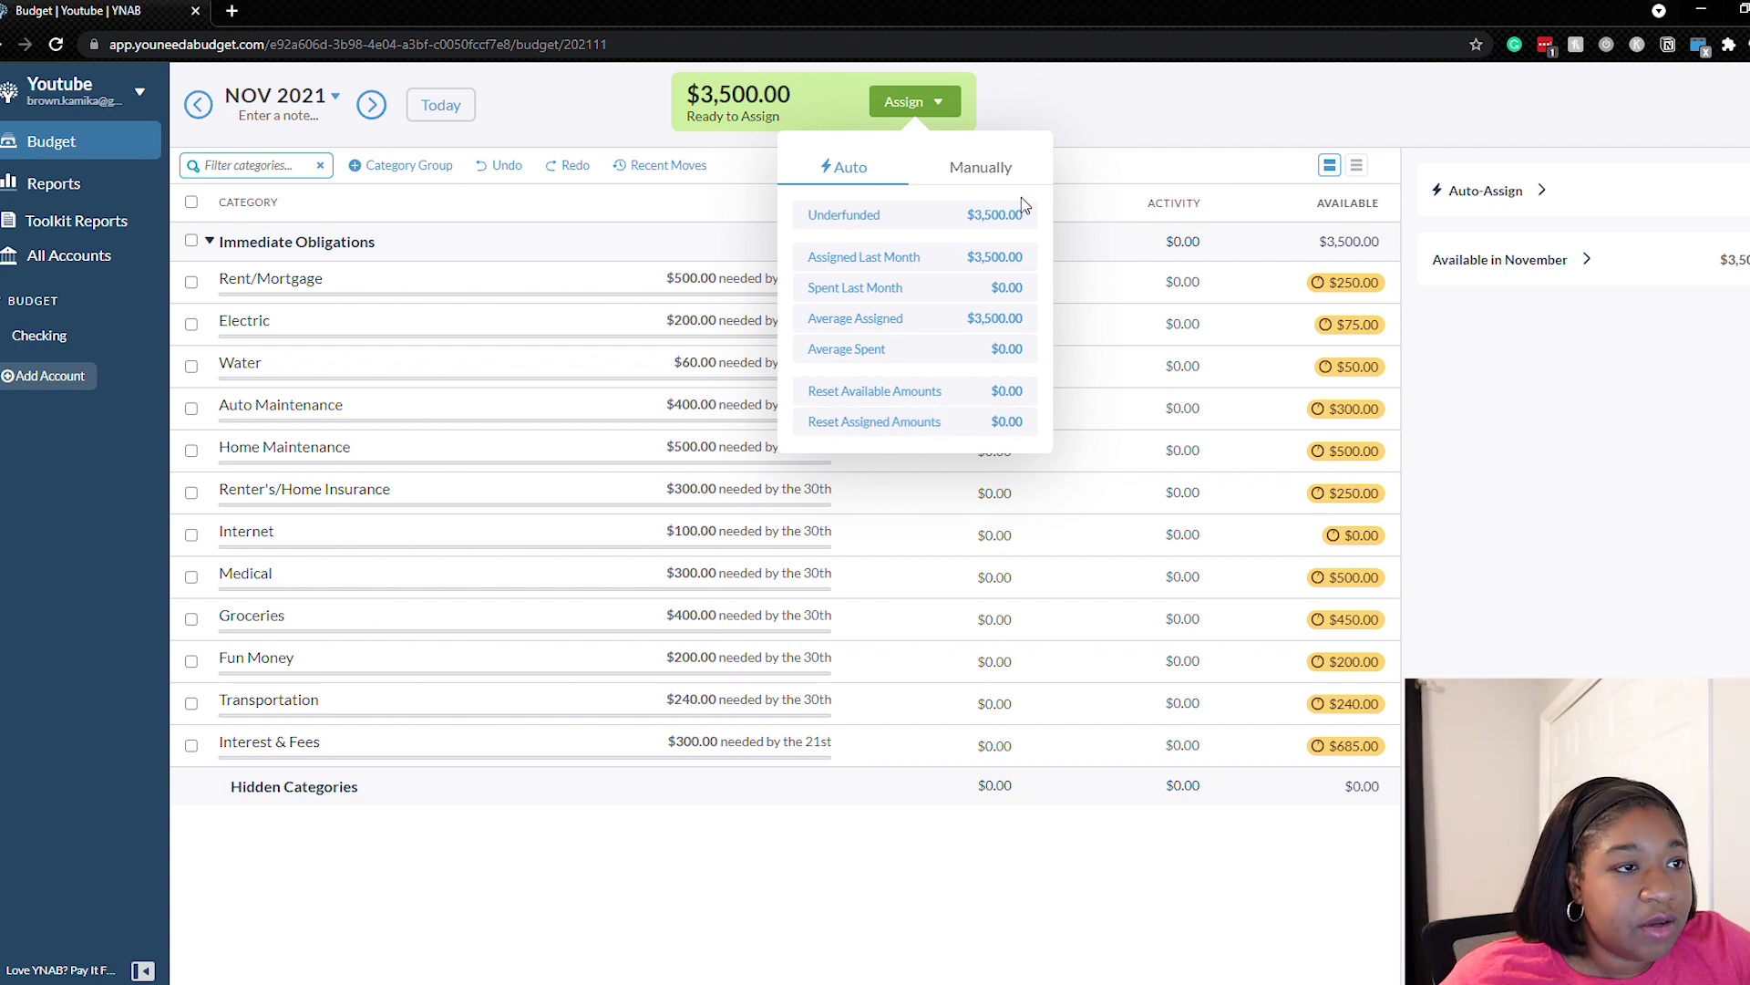
click(941, 234)
click(1010, 572)
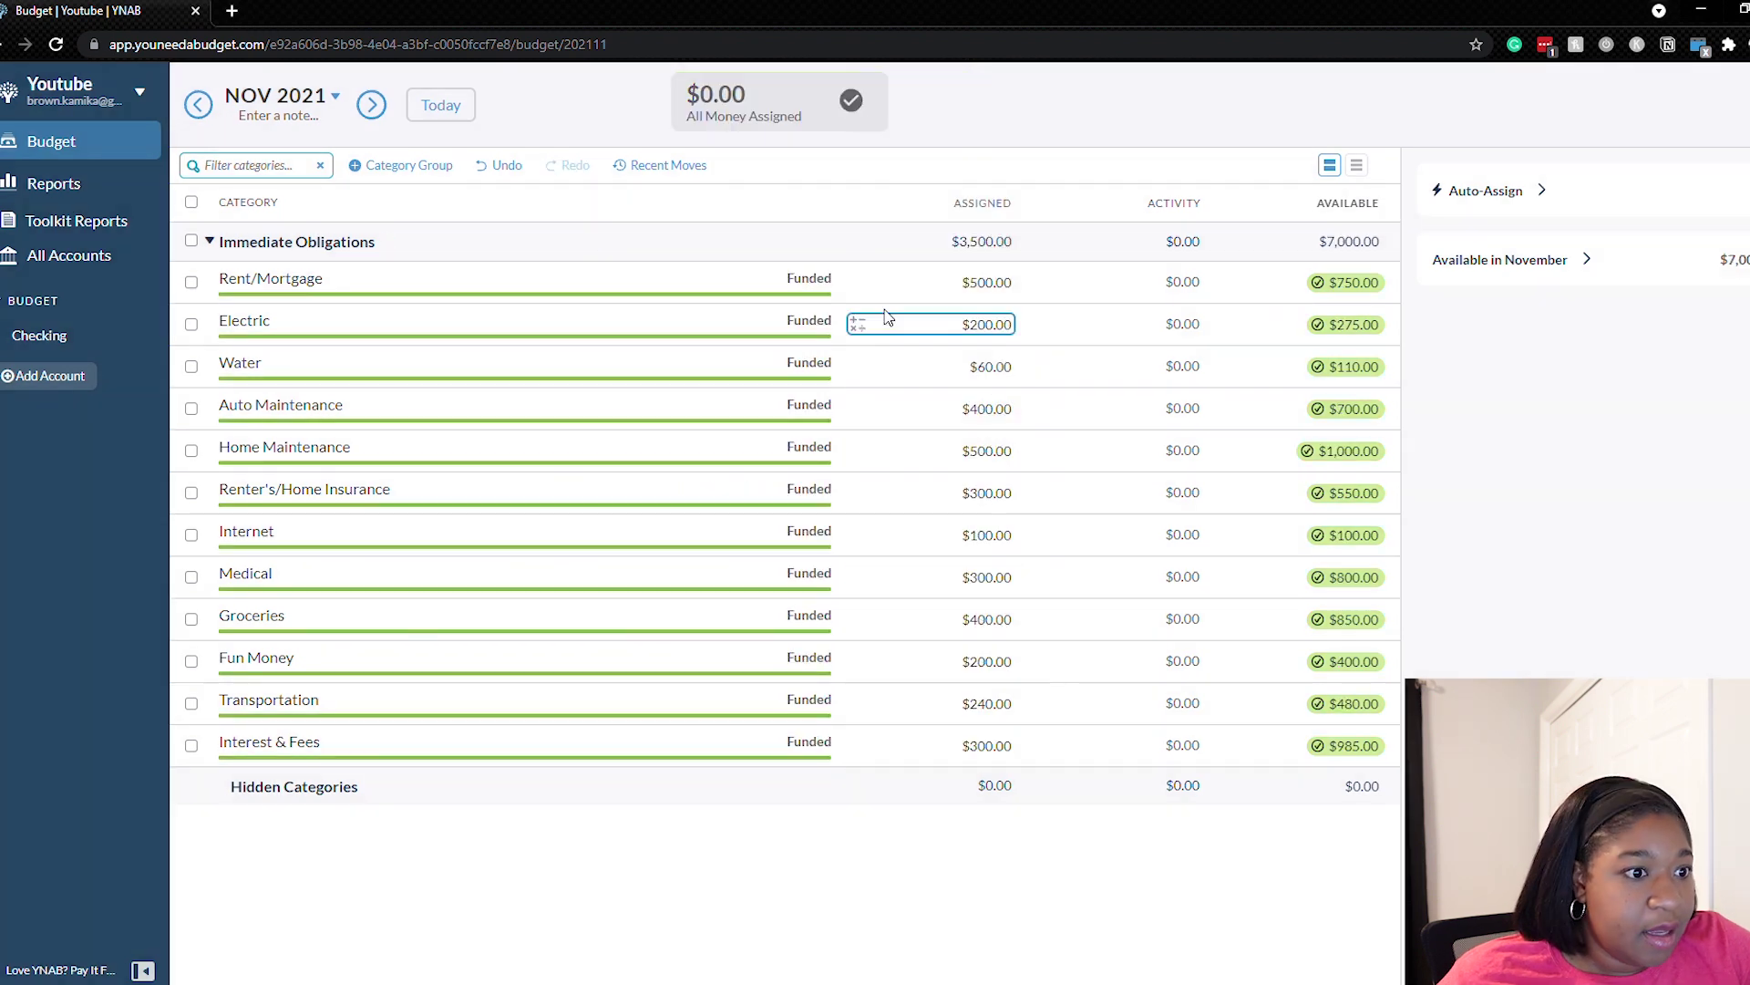
Set the November assigned amount for Interest & Fees to $200 and clear the category selection
click(988, 747)
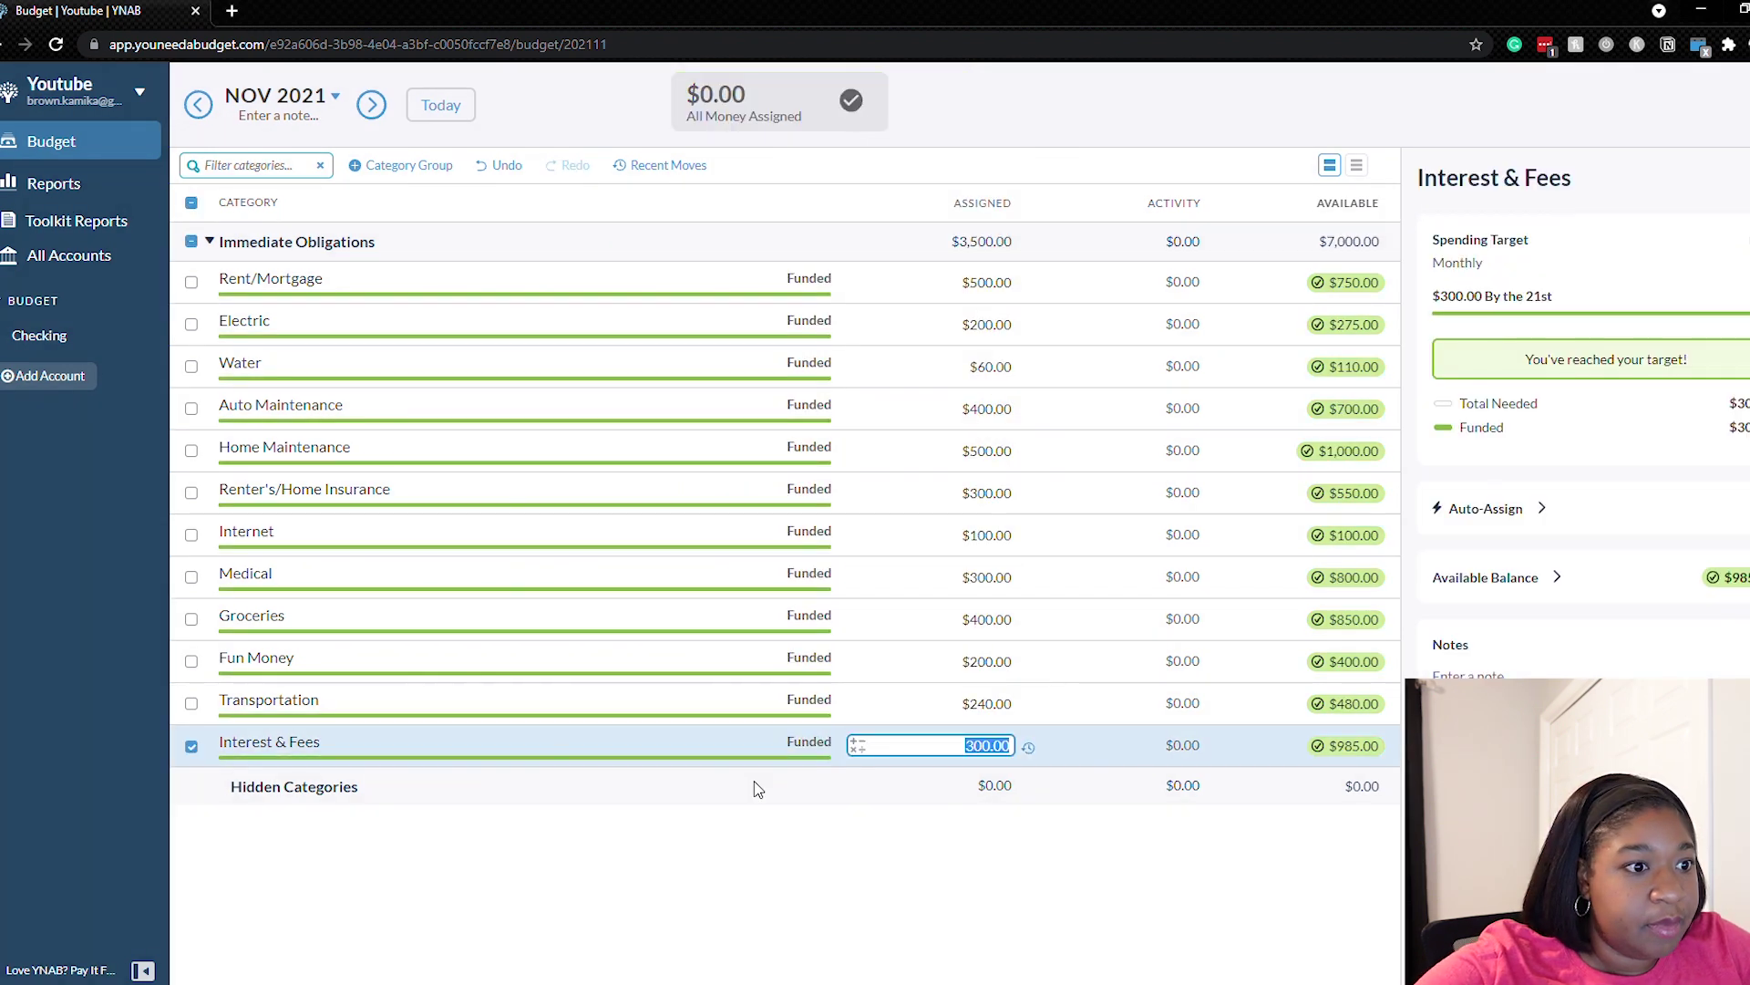
key(BackSpace)
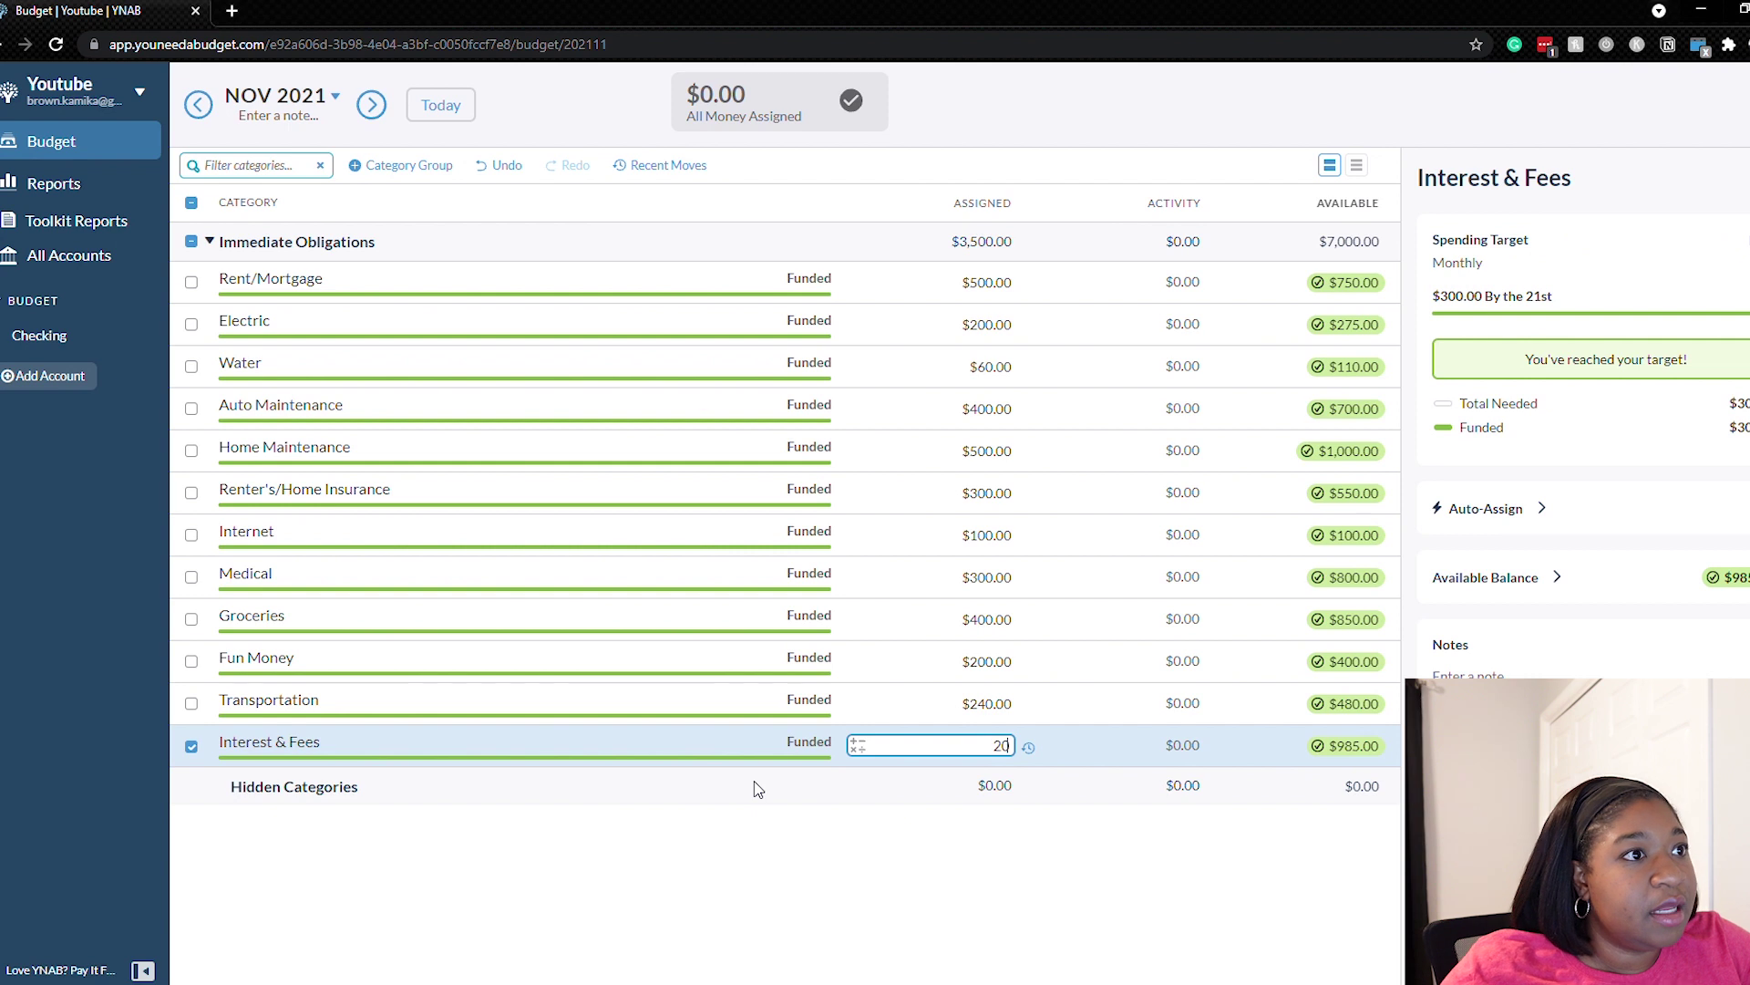
text(200)
key(Return)
click(190, 746)
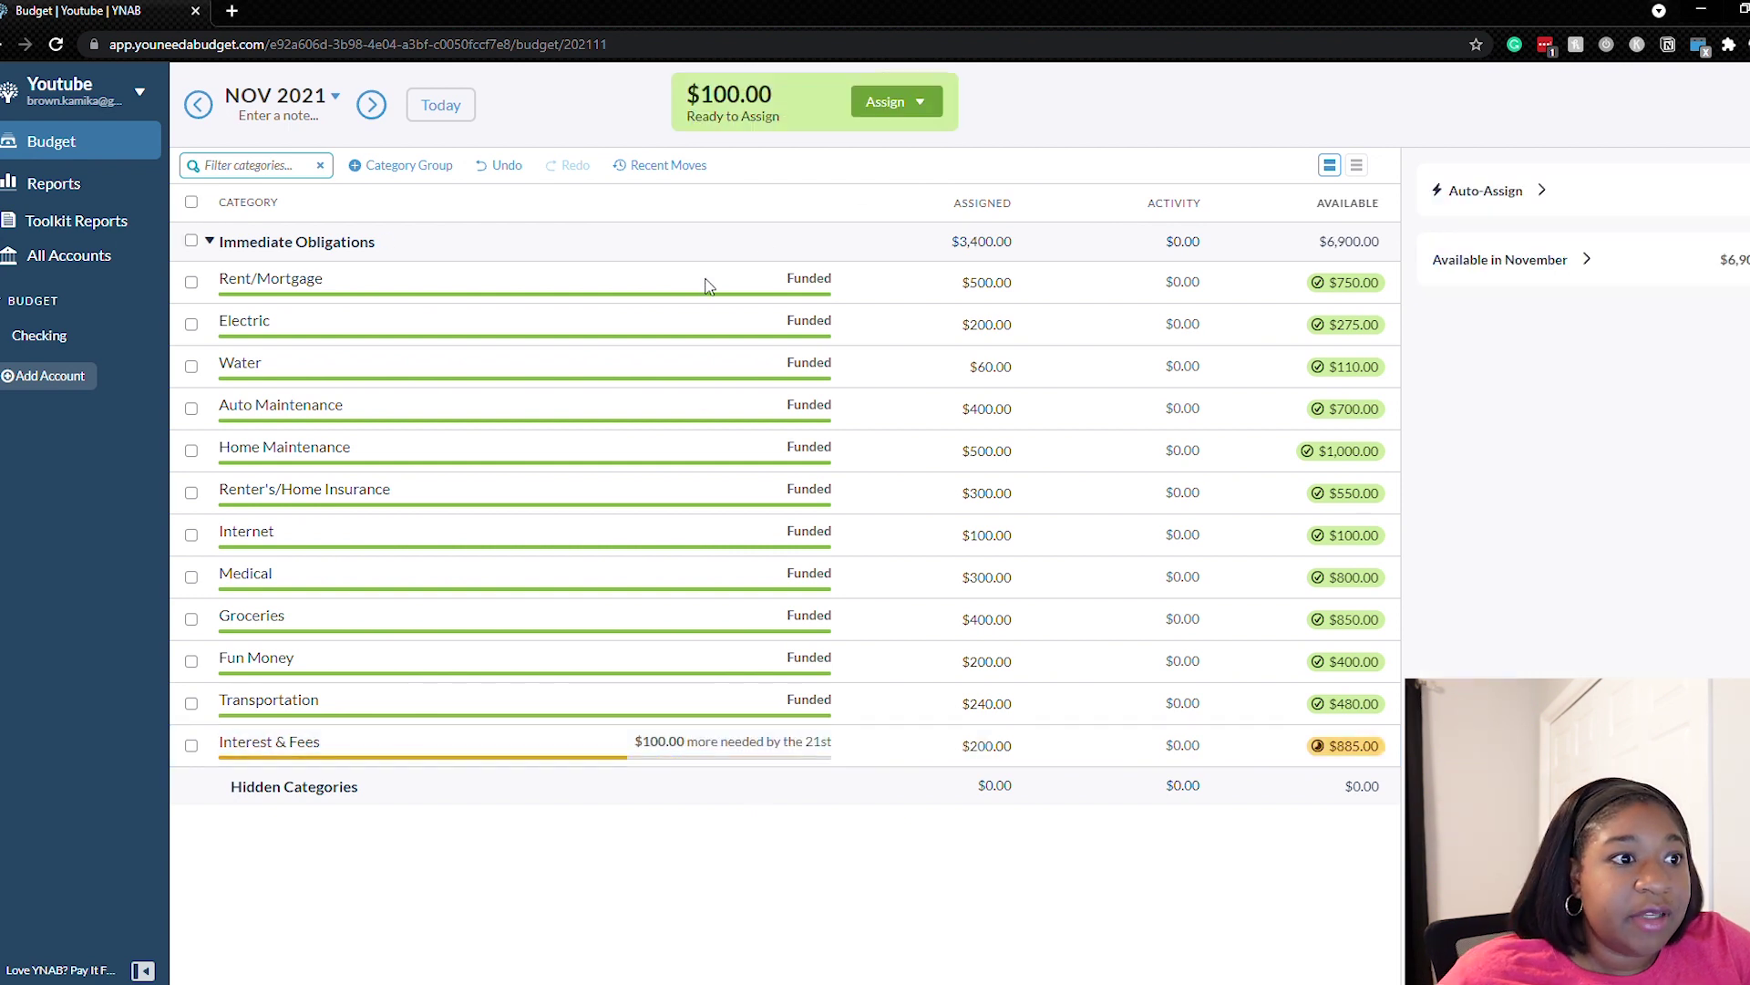
Reset the assigned amounts of all November 2021 categories to $0.00
click(923, 109)
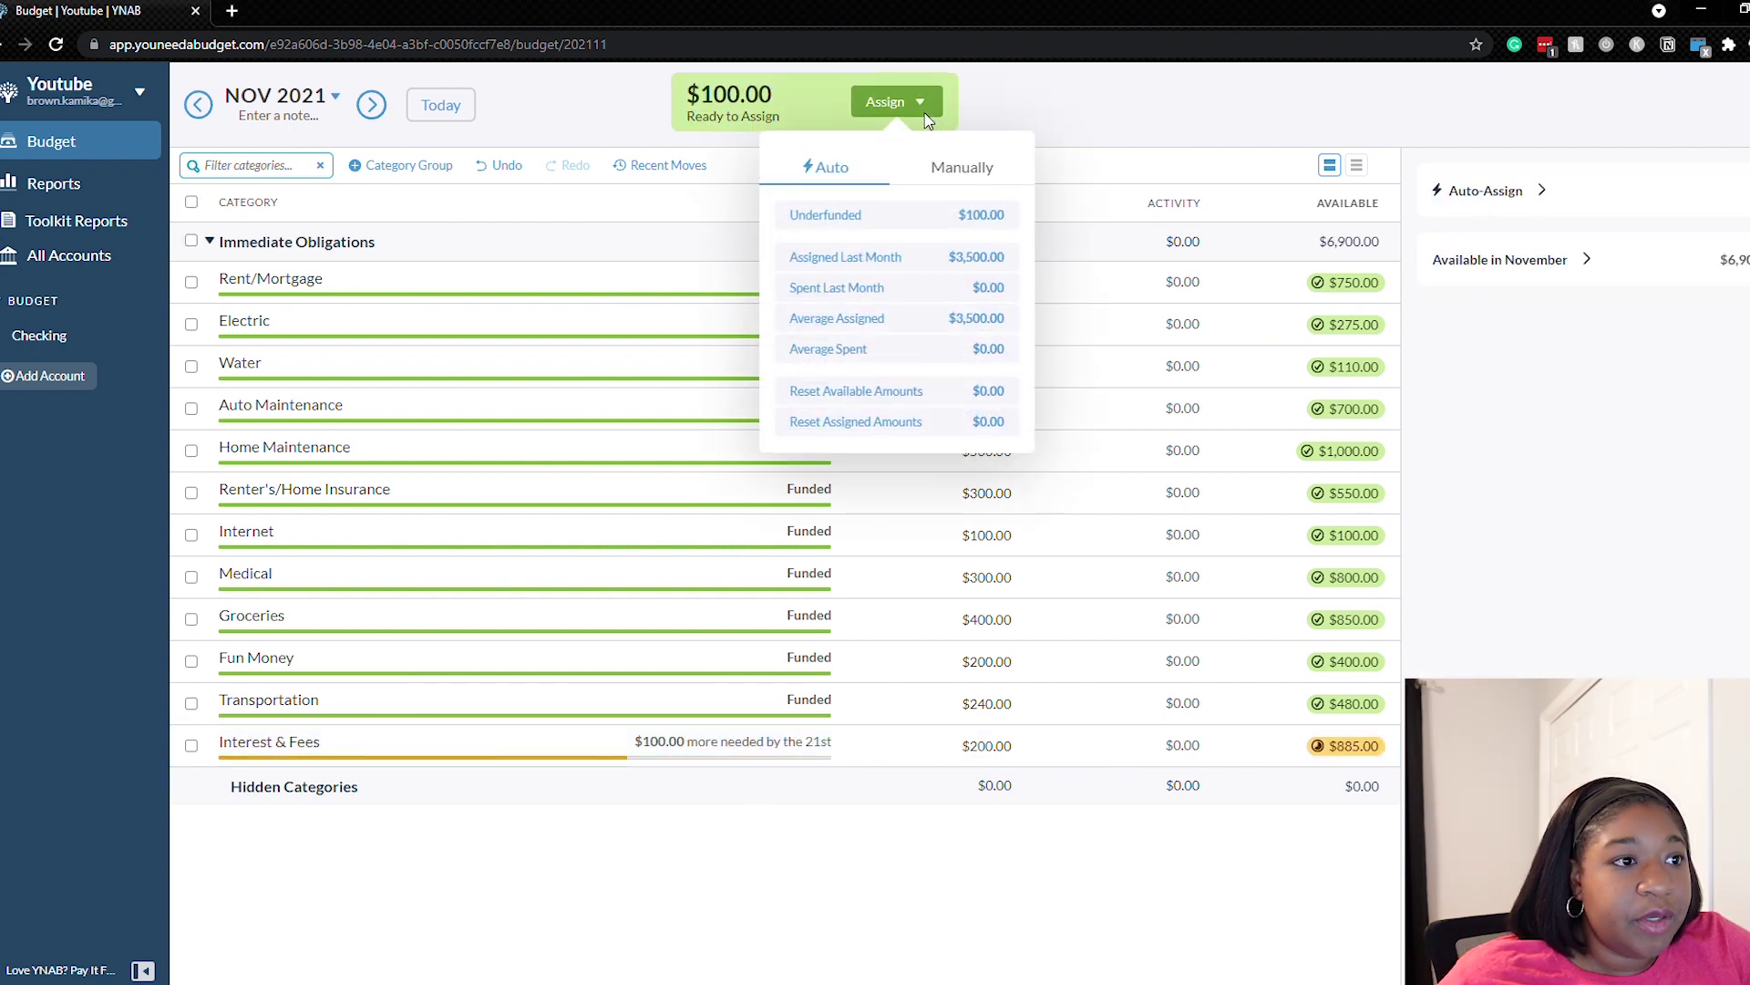
click(857, 424)
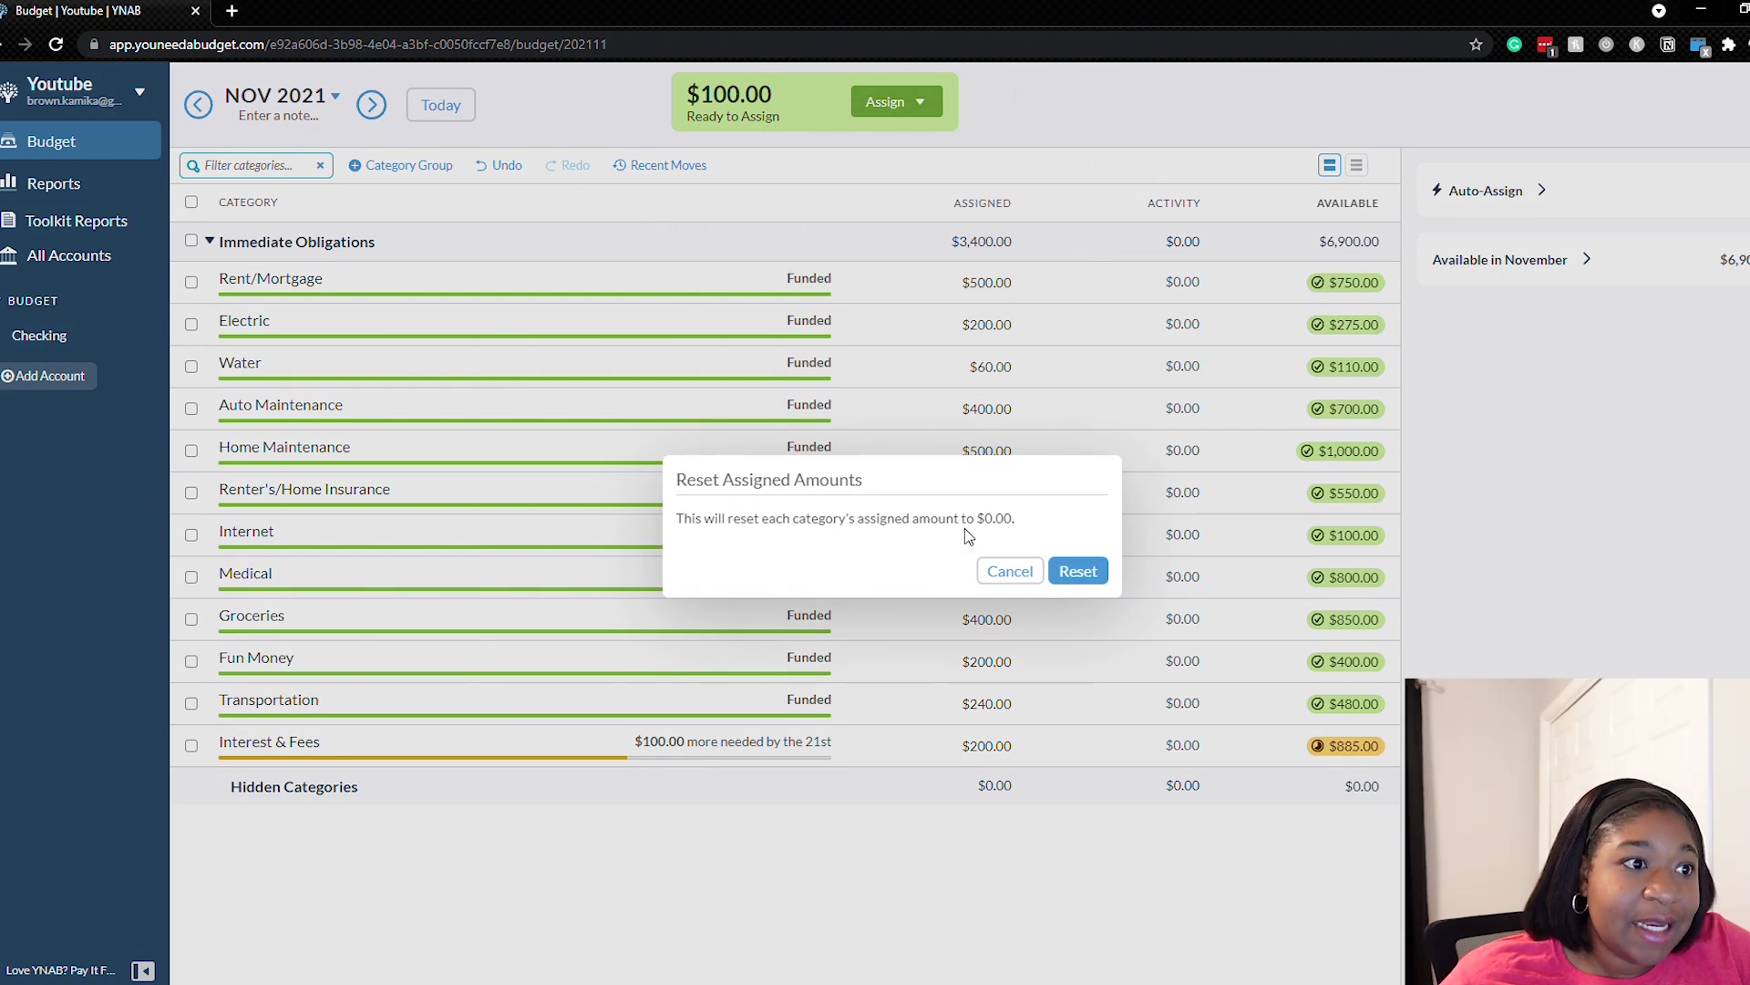
click(1088, 573)
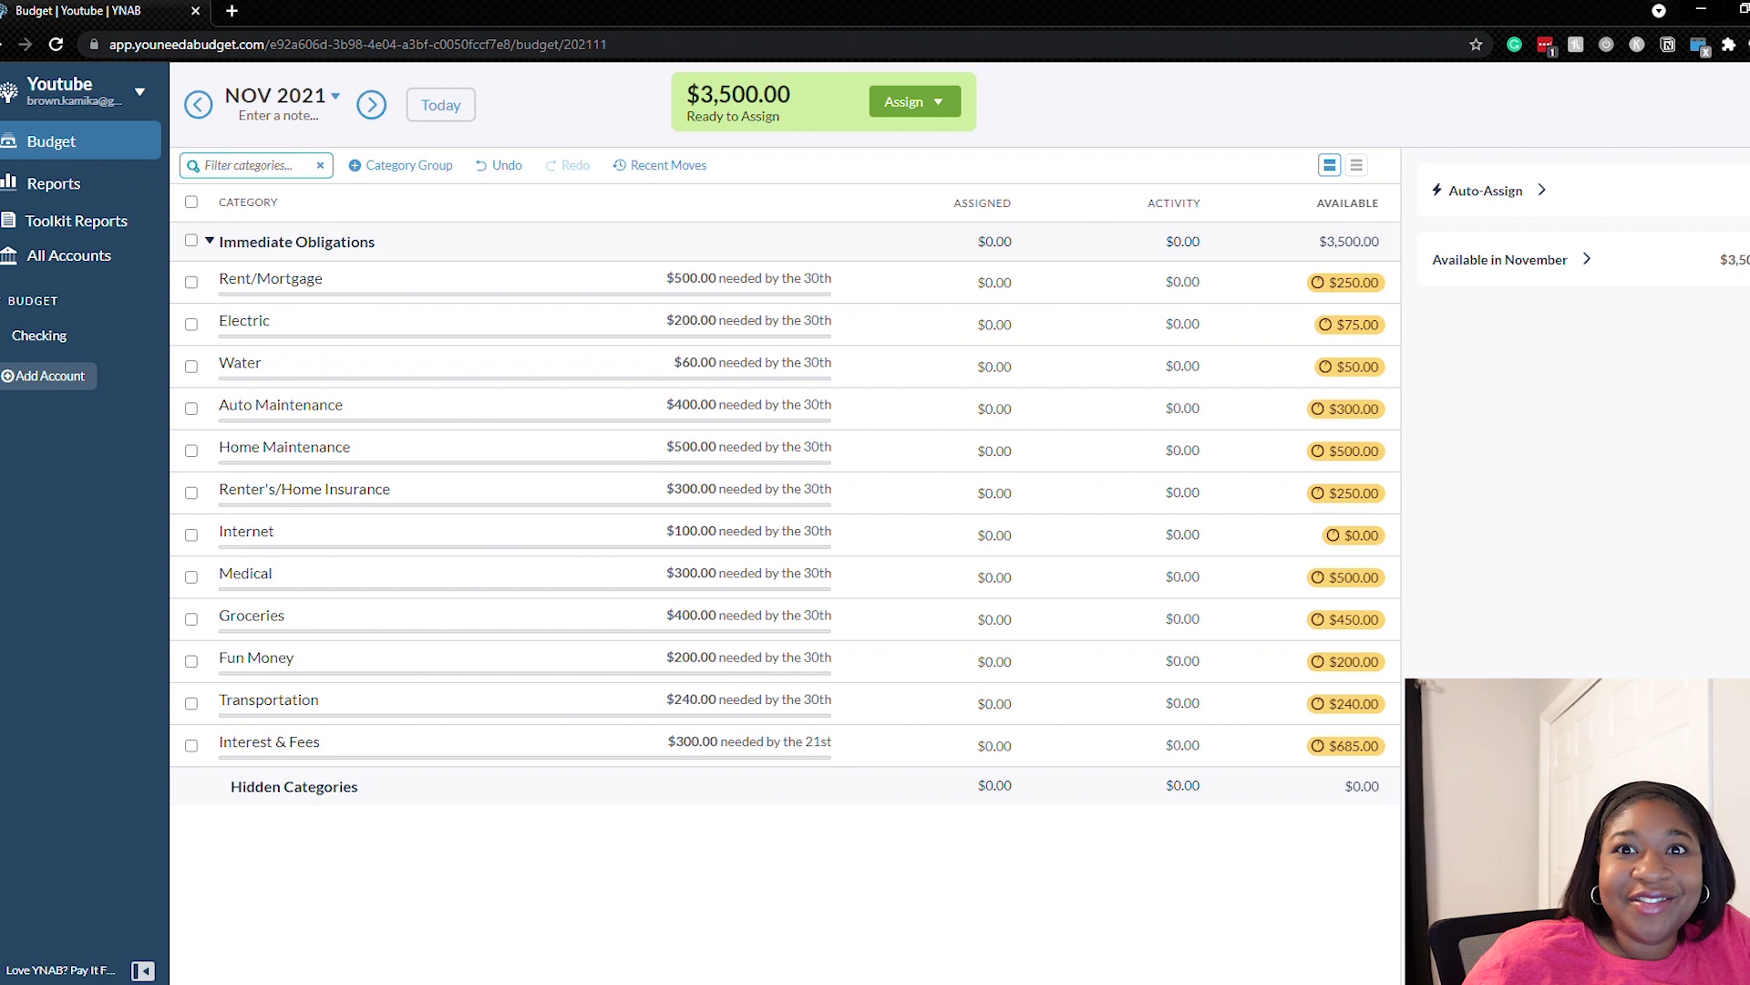
click(939, 107)
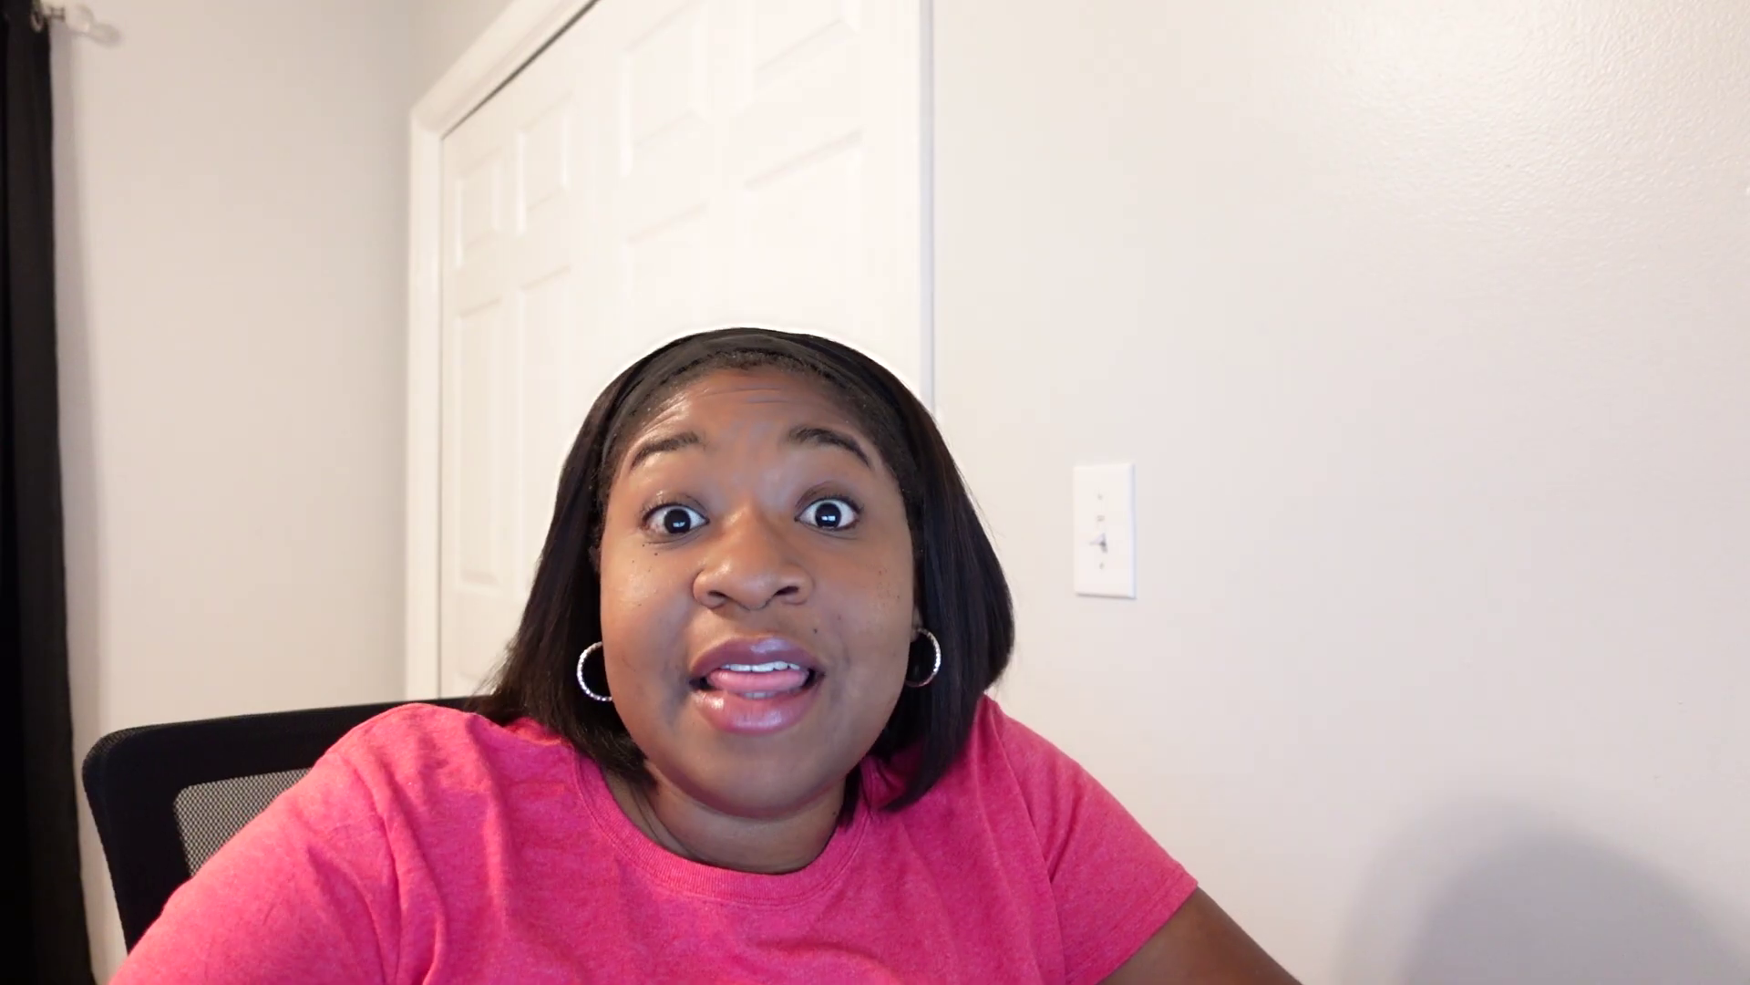